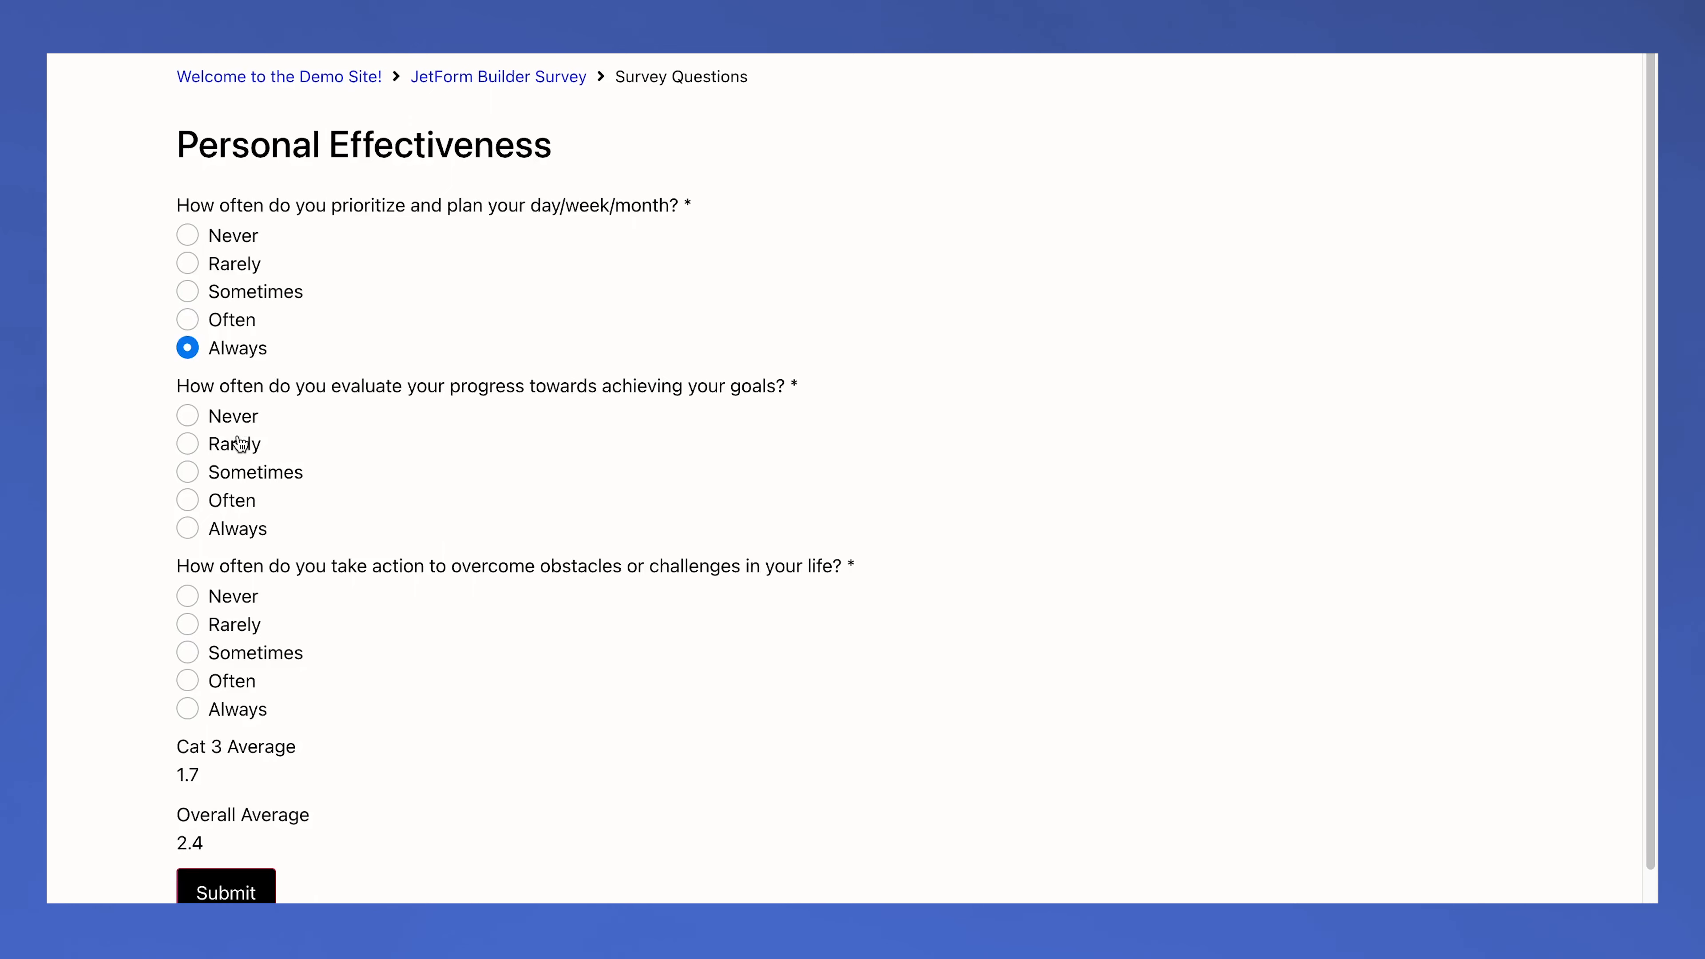
# Step: Answer Rarely to the goal-progress question and Rarely to the overcoming-obstacles question, and submit the survey
pyautogui.click(228, 444)
pyautogui.click(239, 627)
pyautogui.click(228, 877)
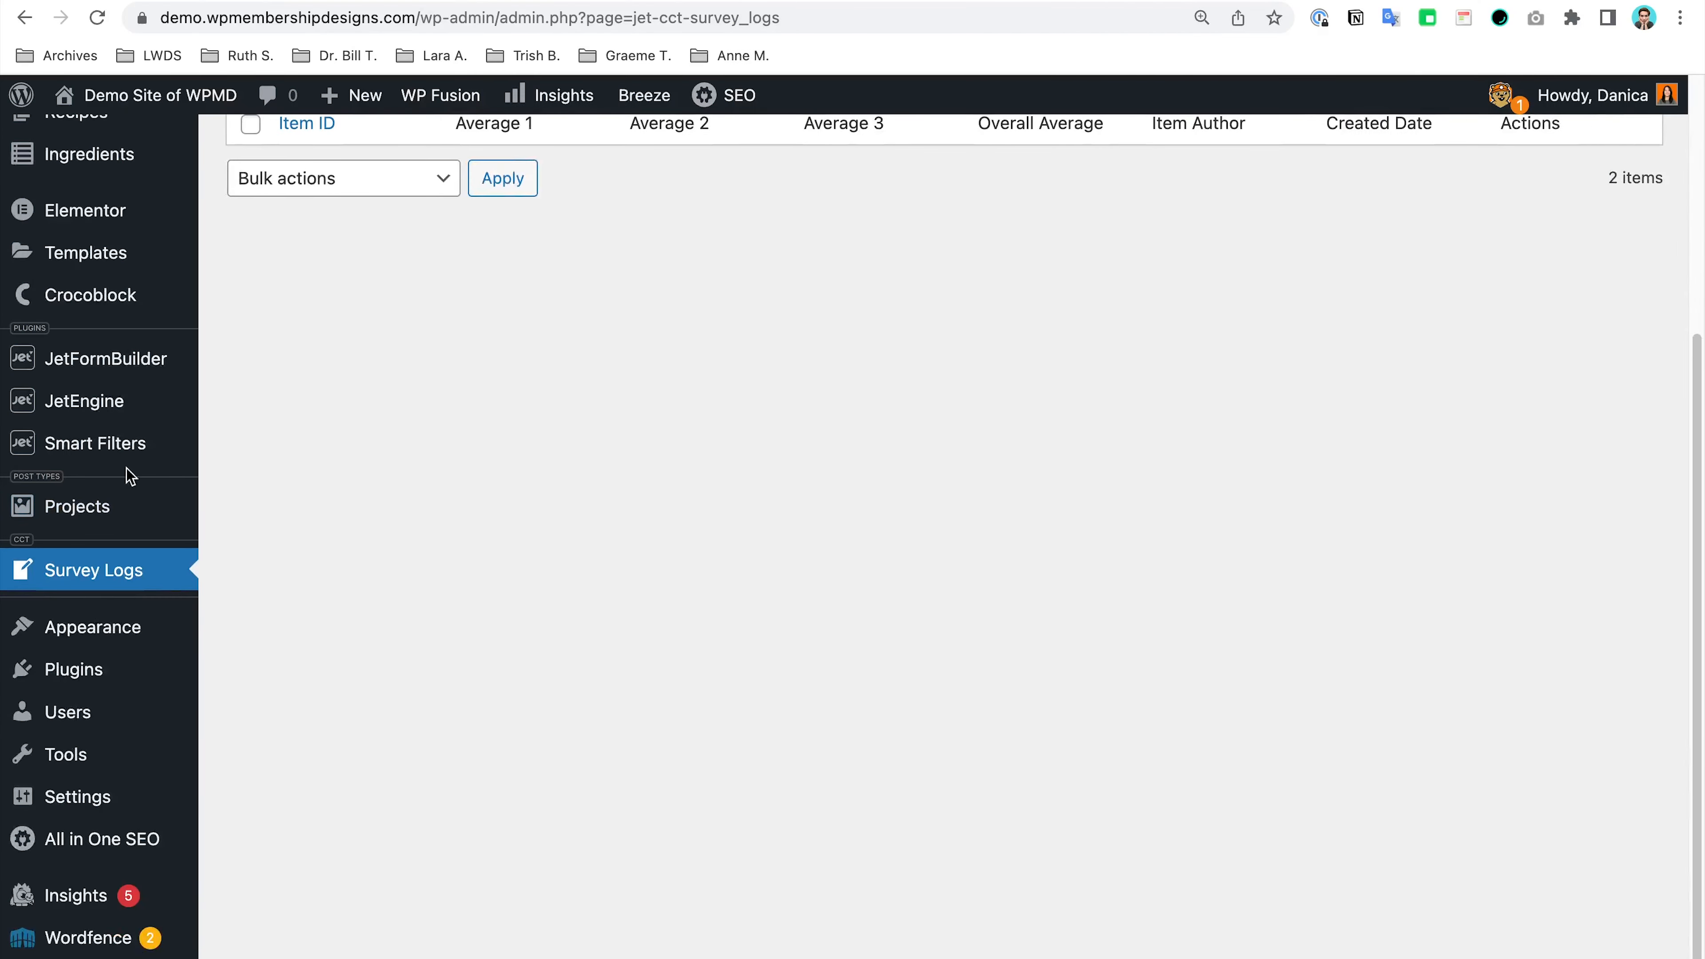
# Step: Start a new JetEngine listing item with Custom Content Type as its source and Survey Logs as its content type
pyautogui.moveTo(118, 401)
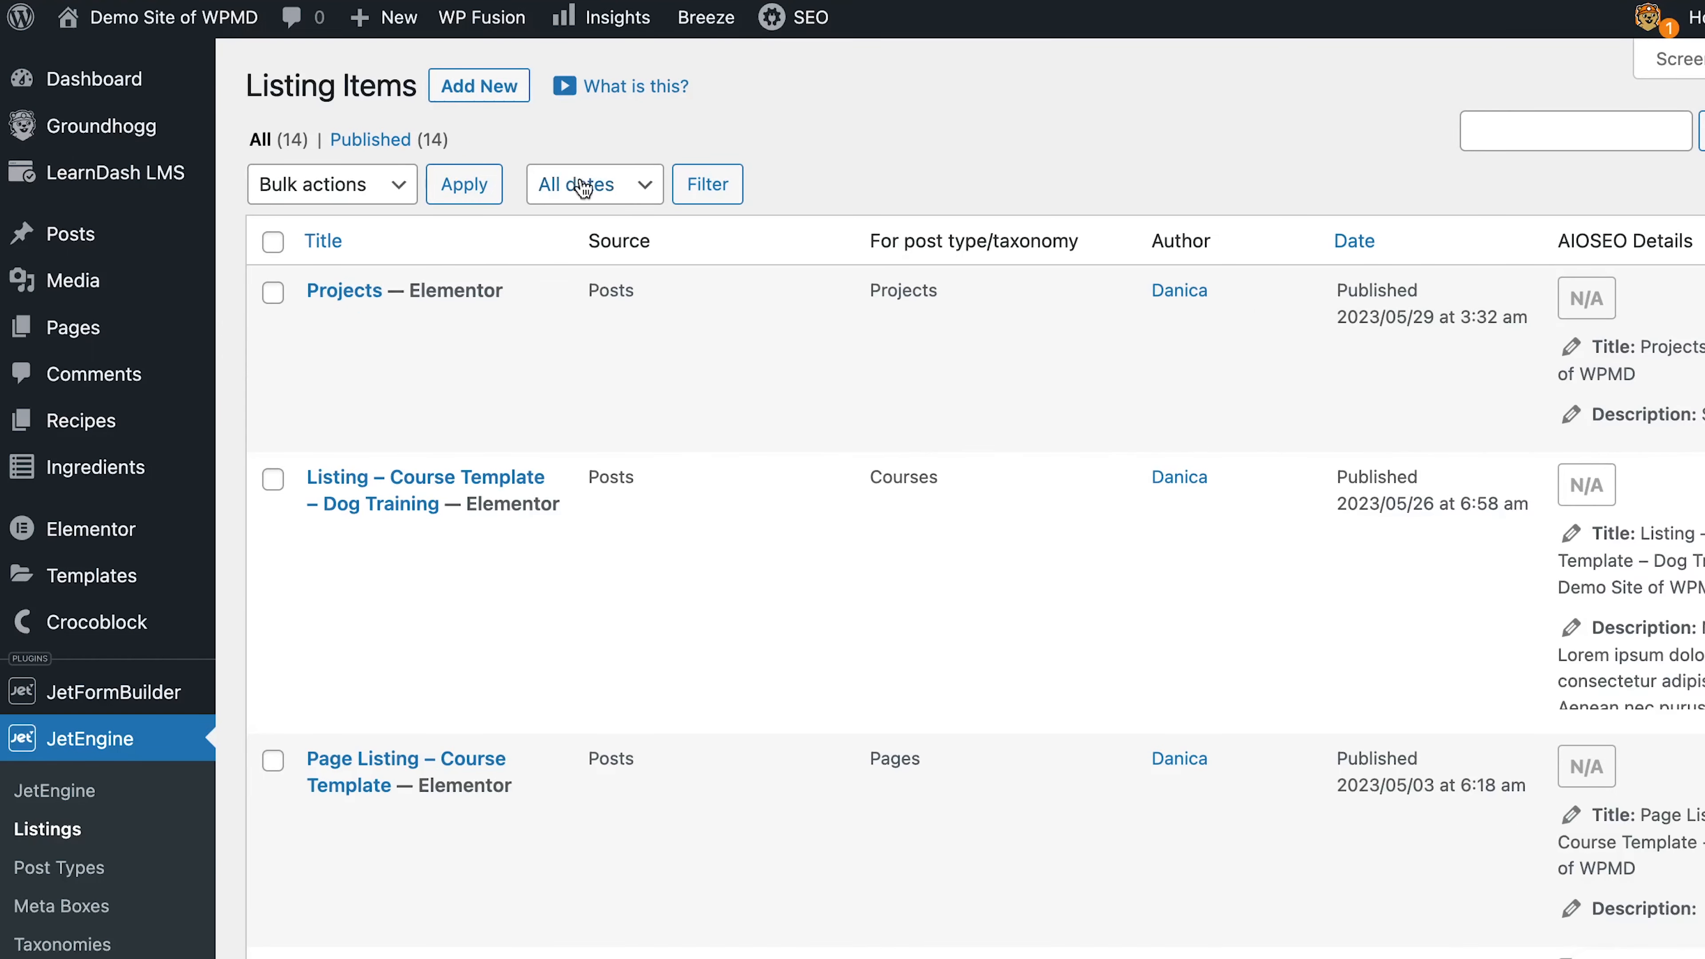
pyautogui.click(477, 85)
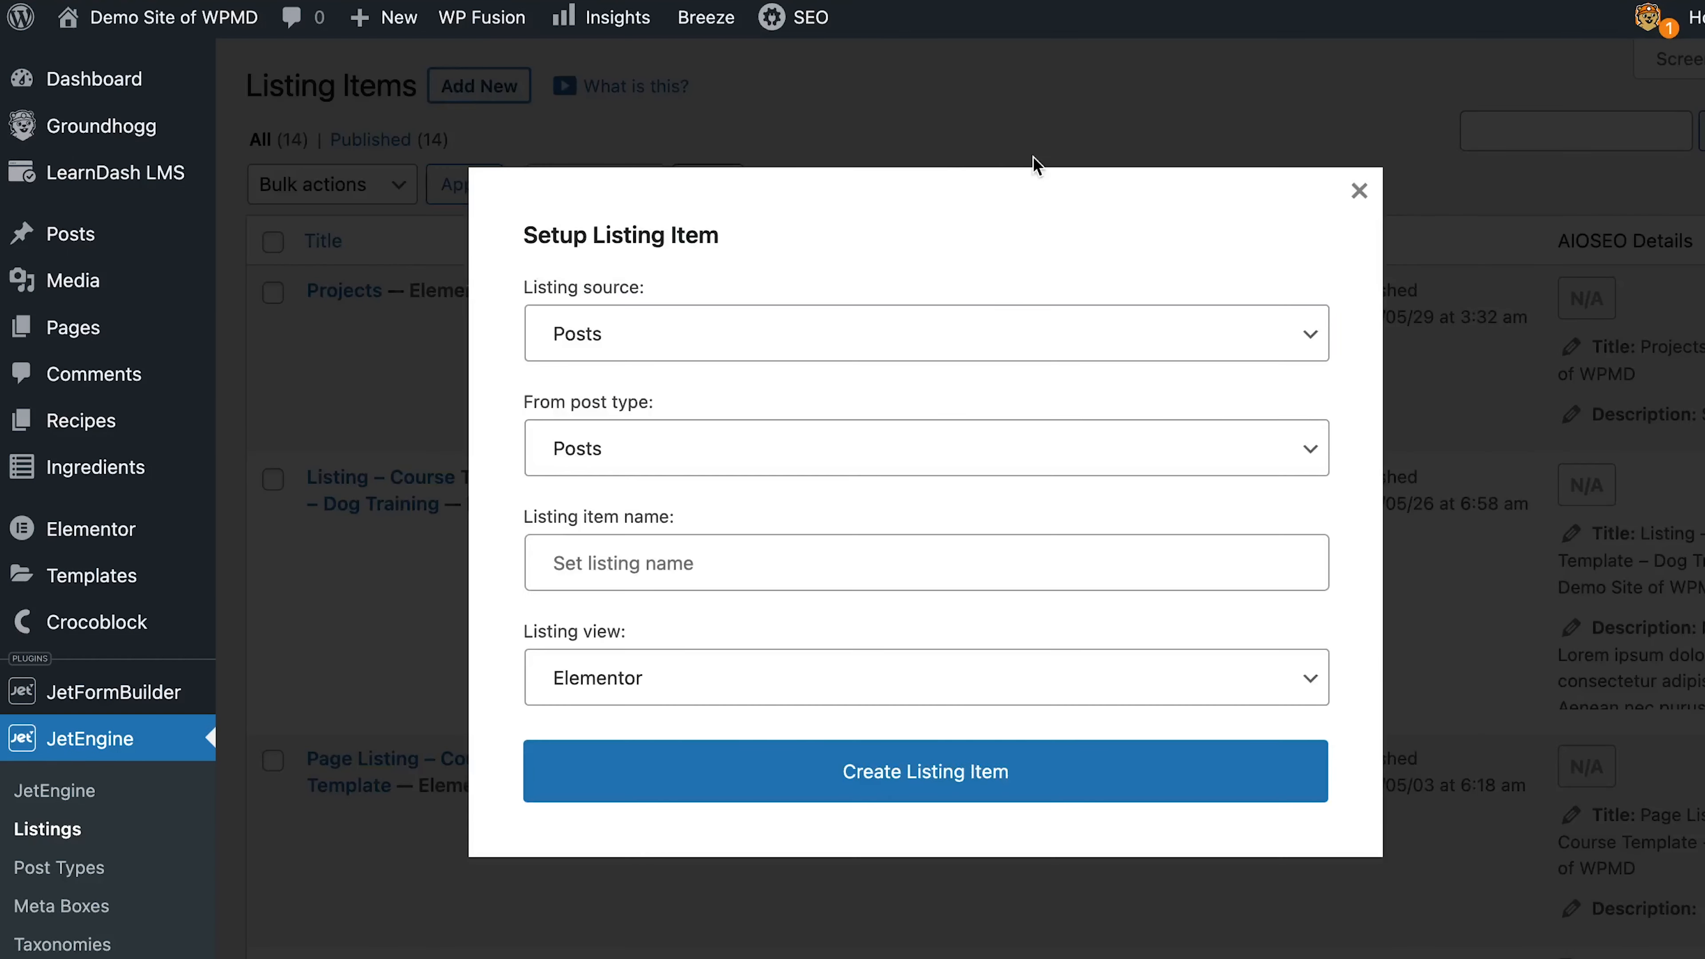
pyautogui.click(670, 332)
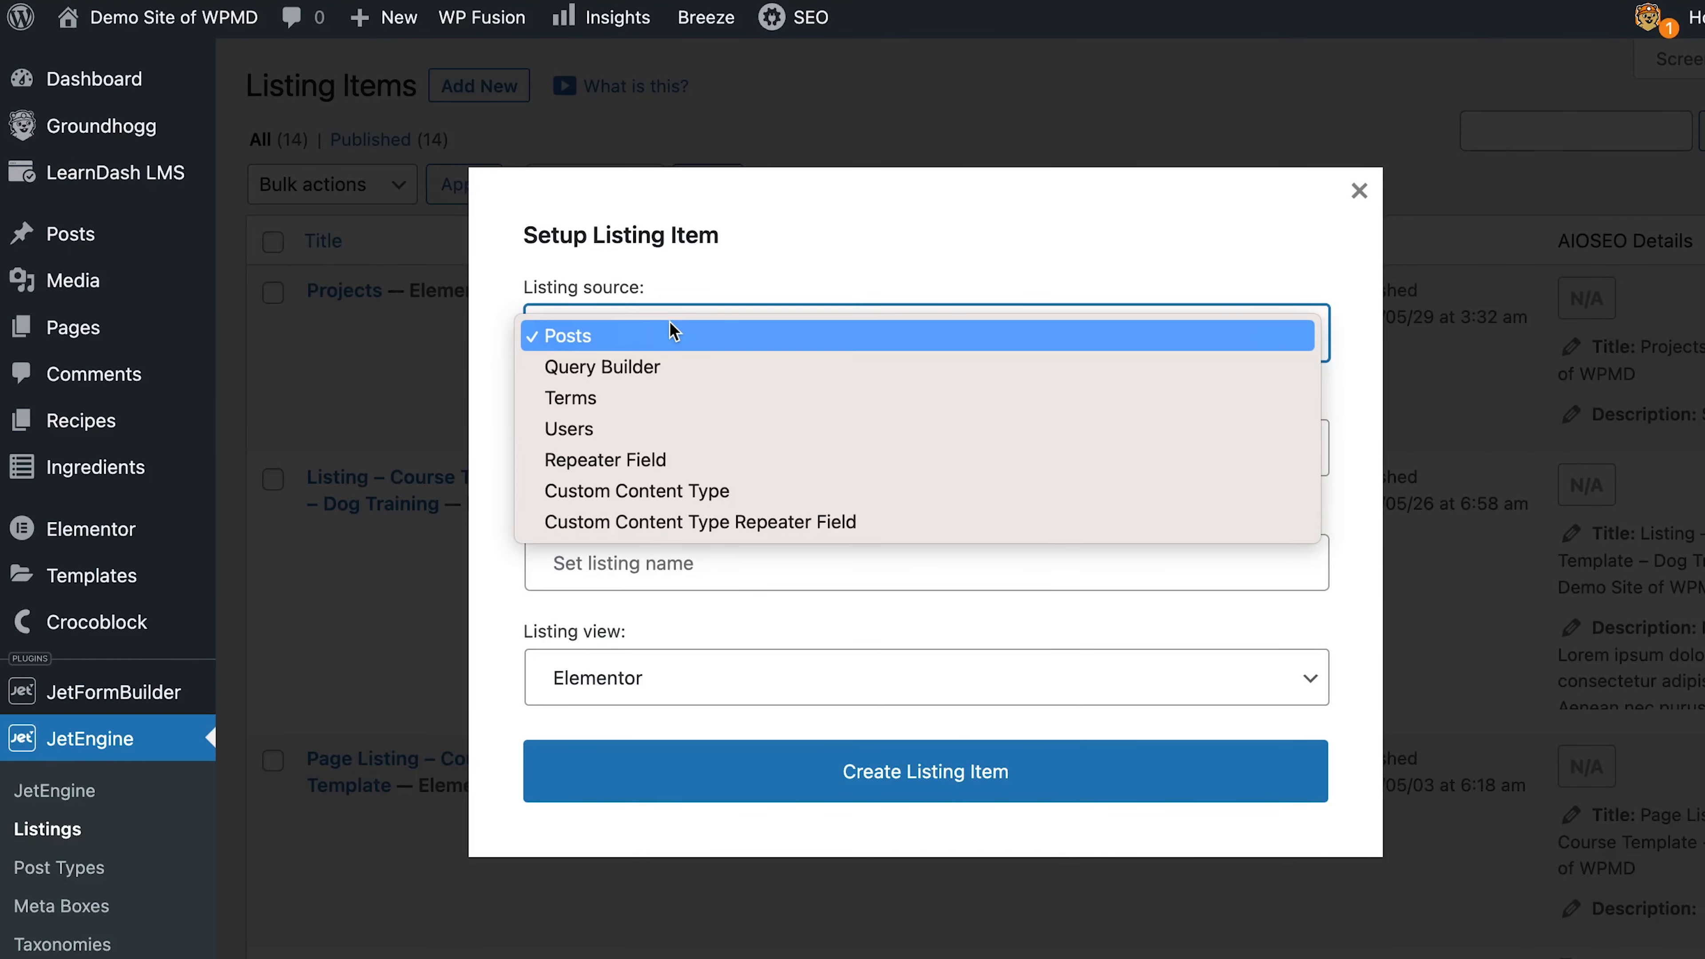
pyautogui.click(683, 494)
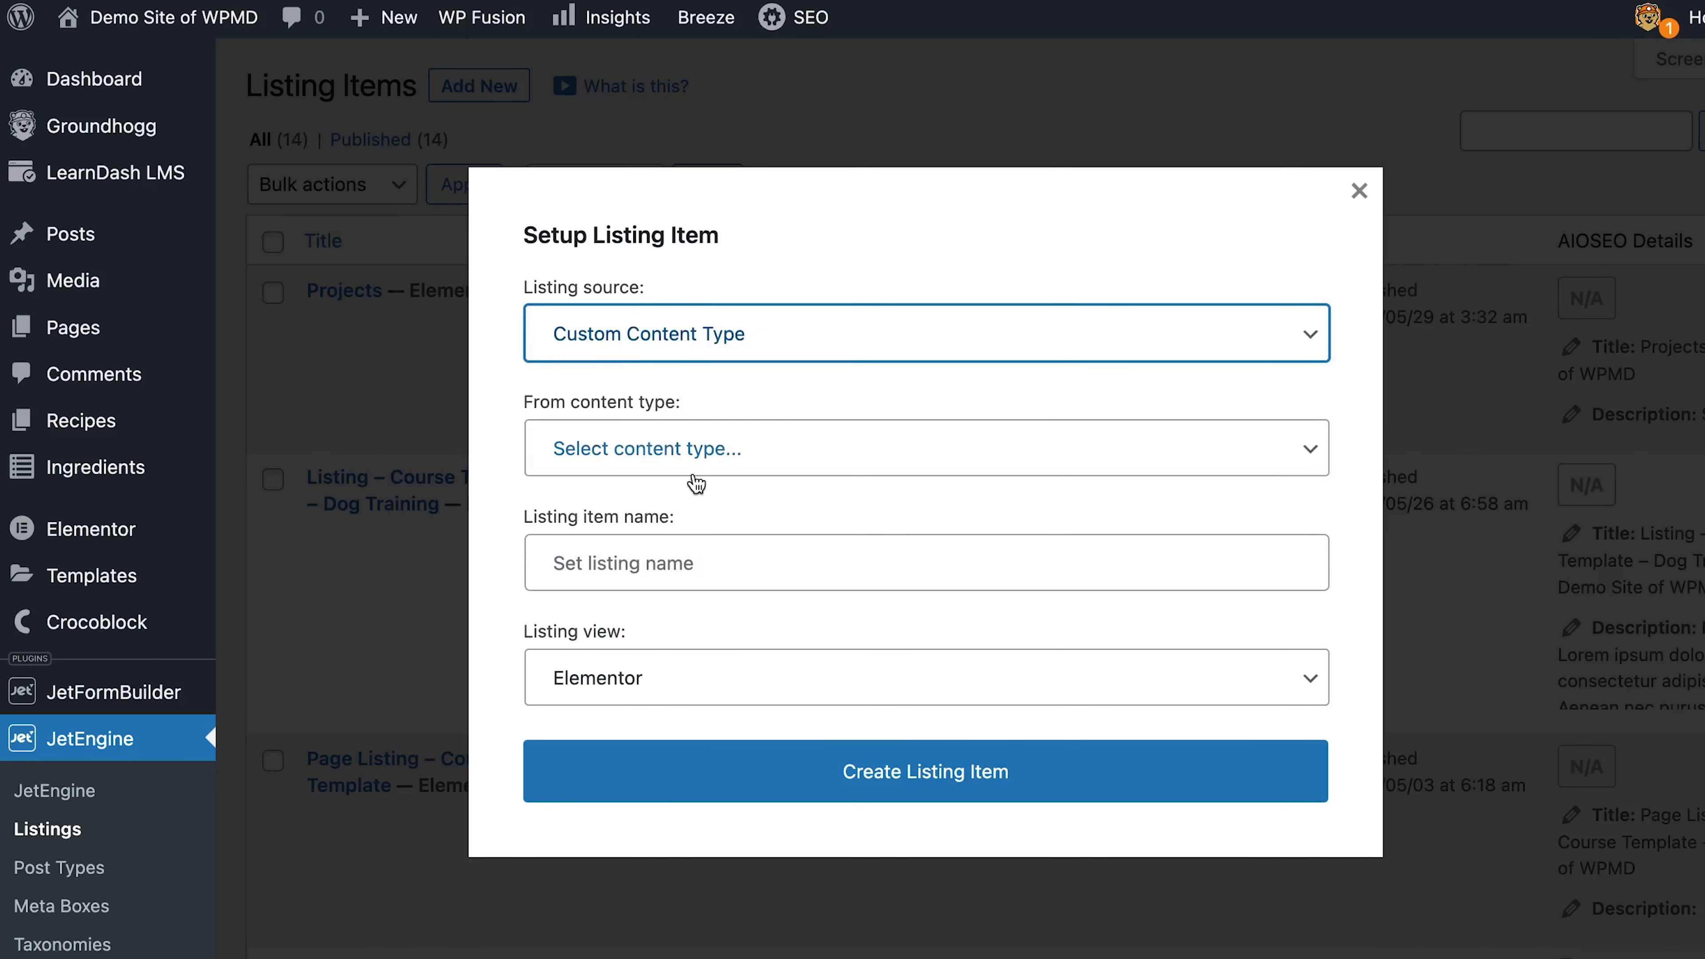
pyautogui.click(692, 457)
pyautogui.click(692, 478)
# Step: Name the listing item "Survey Logs - Listing" and create it with the Elementor view
pyautogui.click(682, 567)
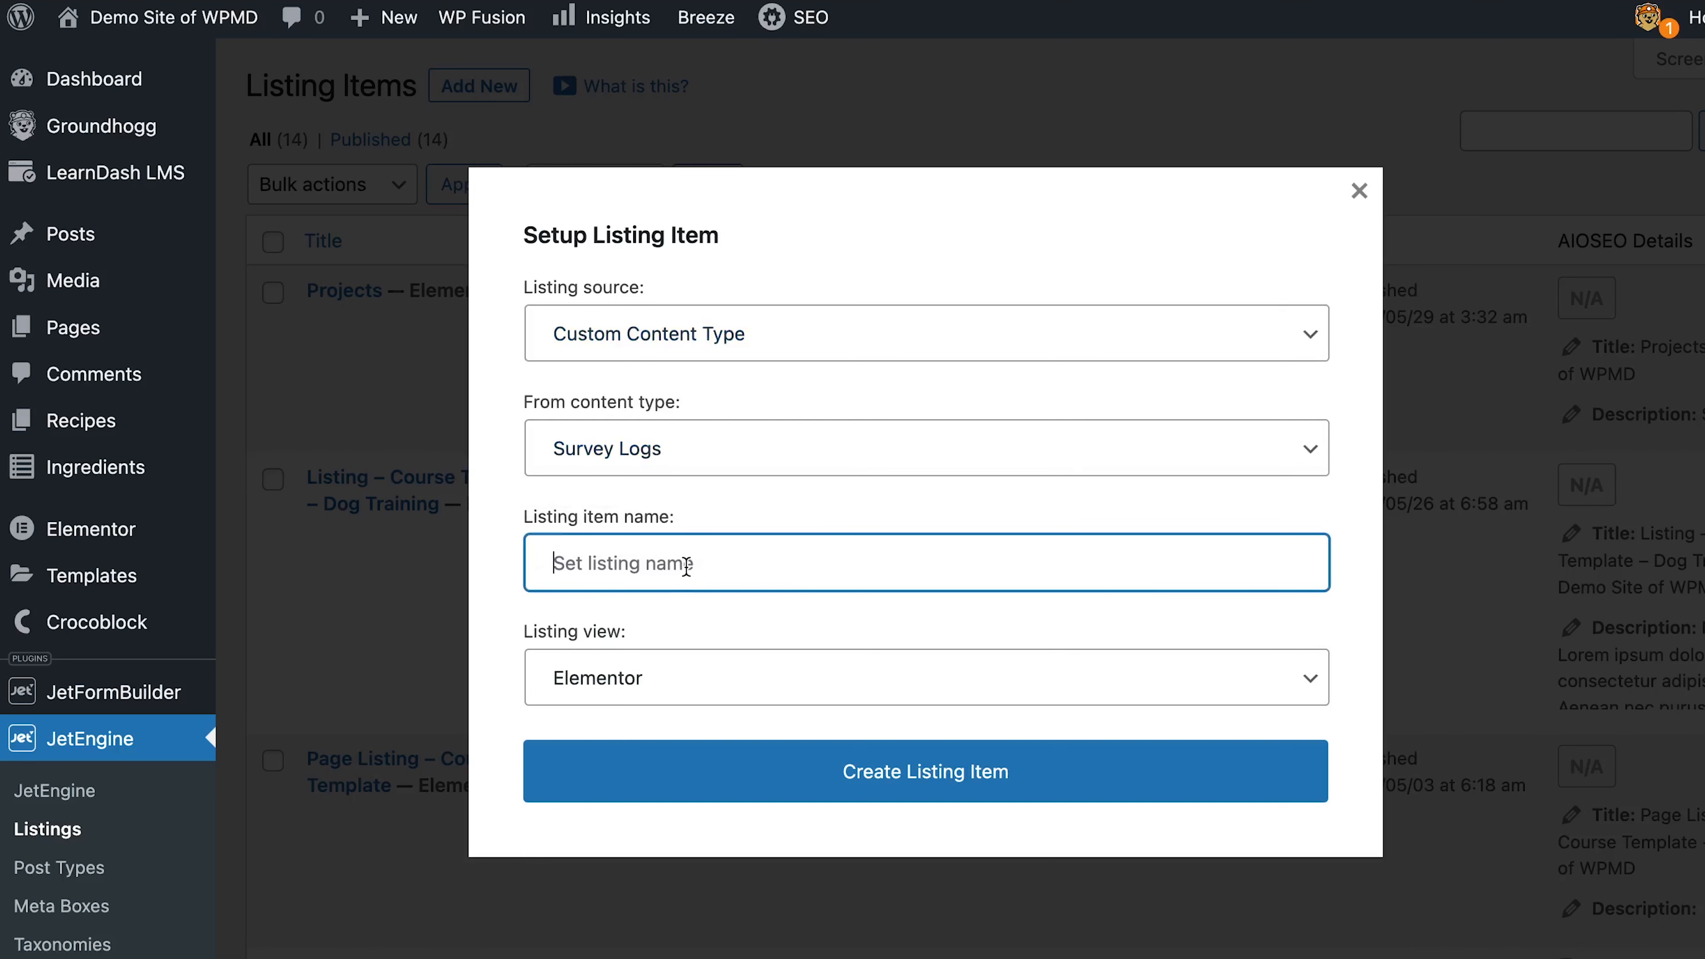
pyautogui.write('Survey Logs - Listing')
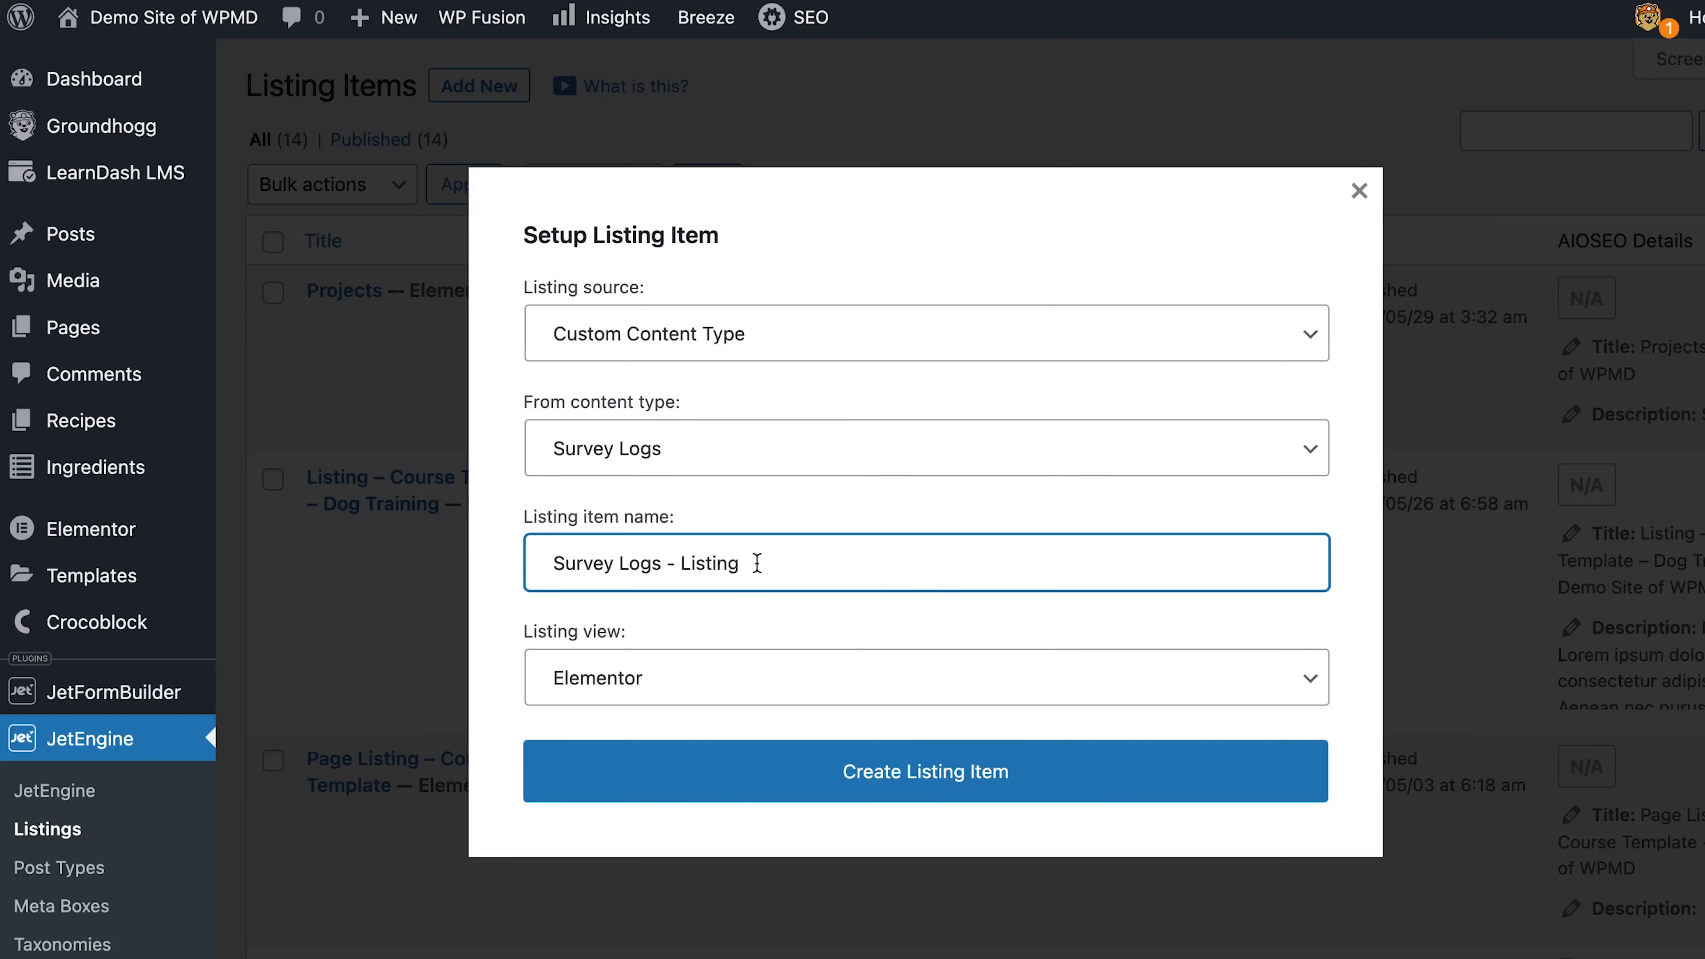
pyautogui.click(898, 795)
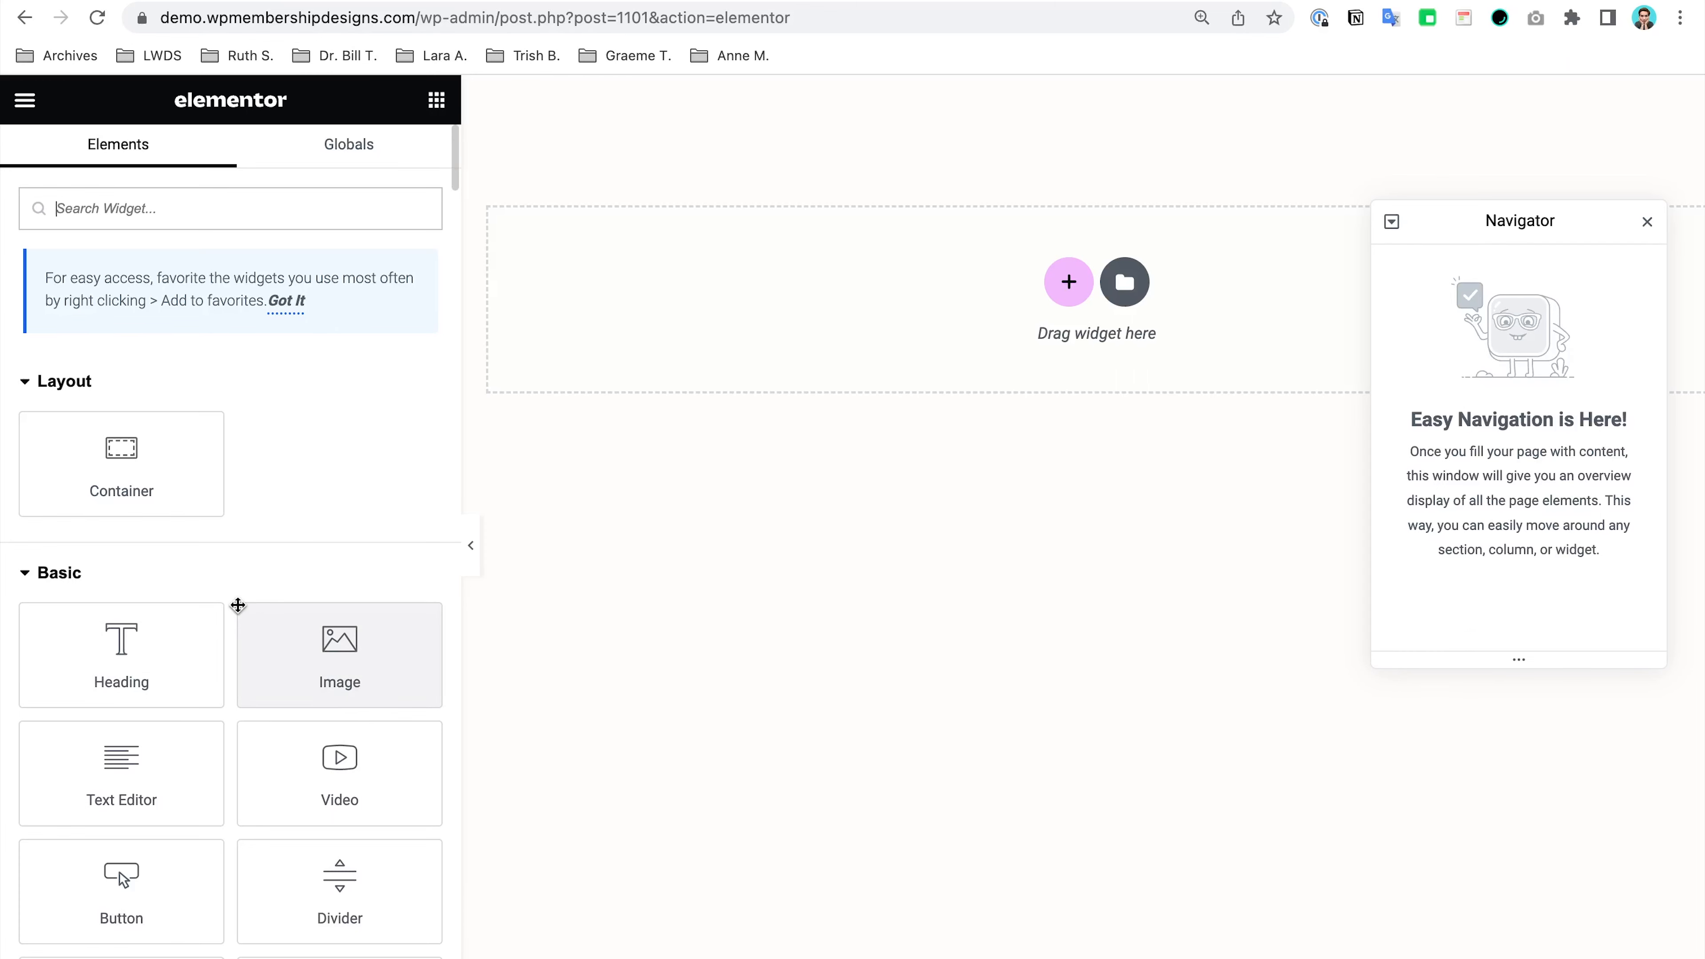
# Step: Move the Navigator lower on the canvas and add a container with four equal columns
pyautogui.scroll(-3, 242, 597)
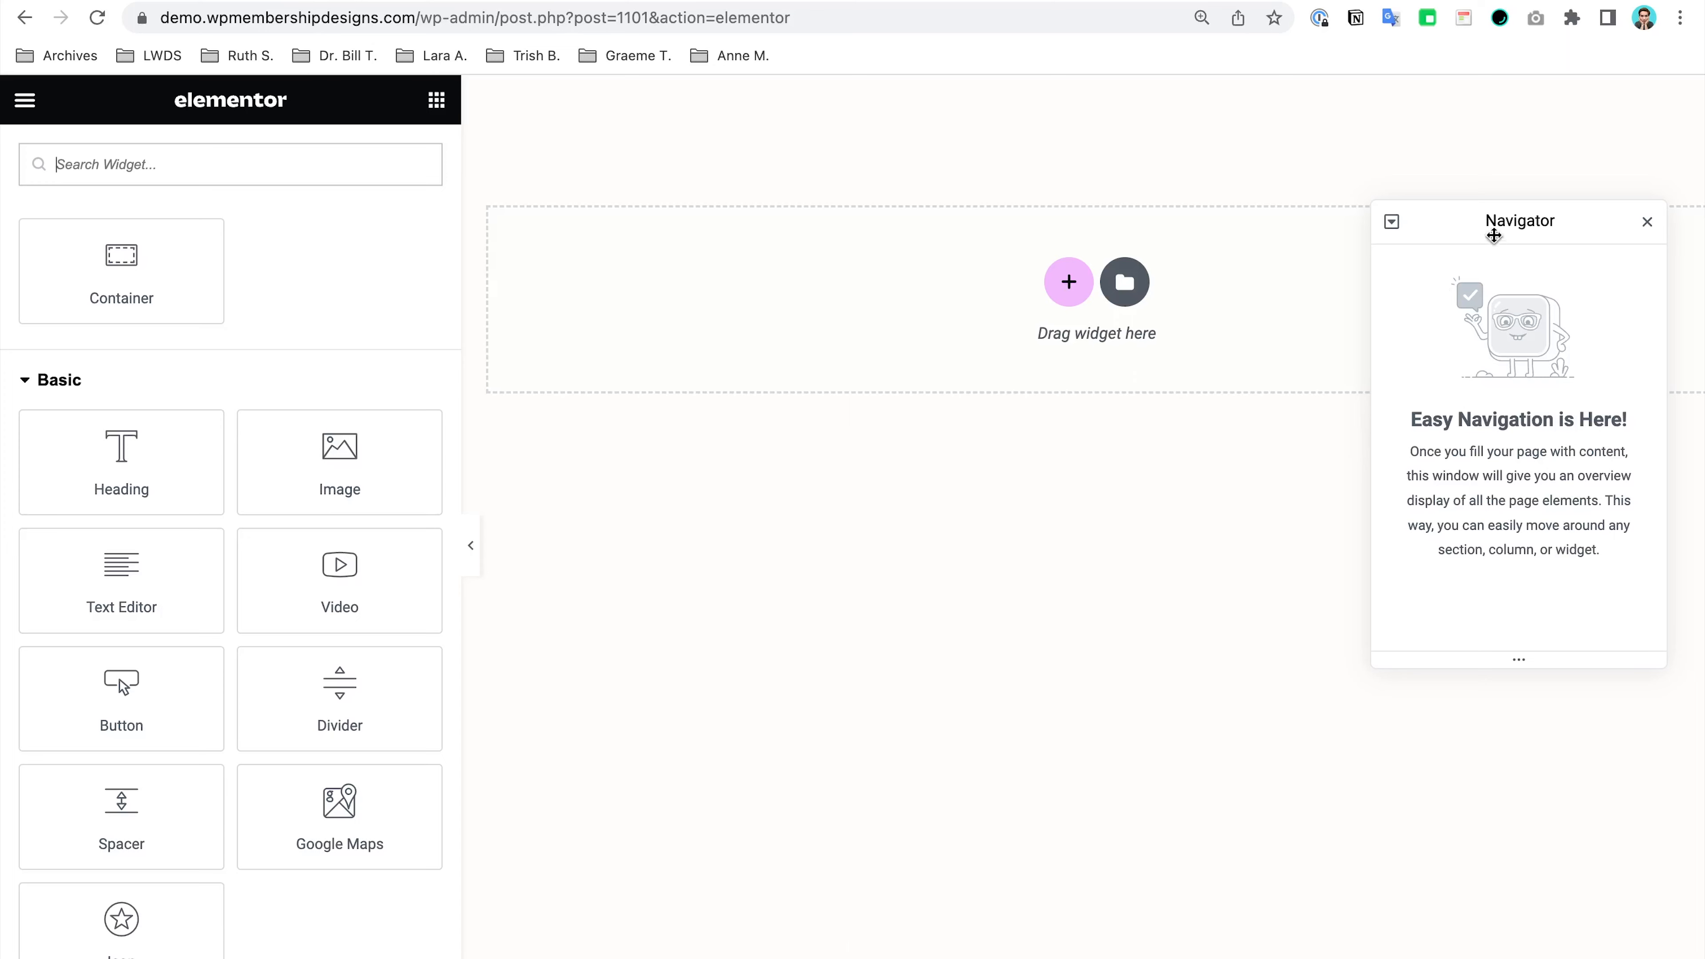
pyautogui.moveTo(1492, 228); pyautogui.dragTo(1495, 437)
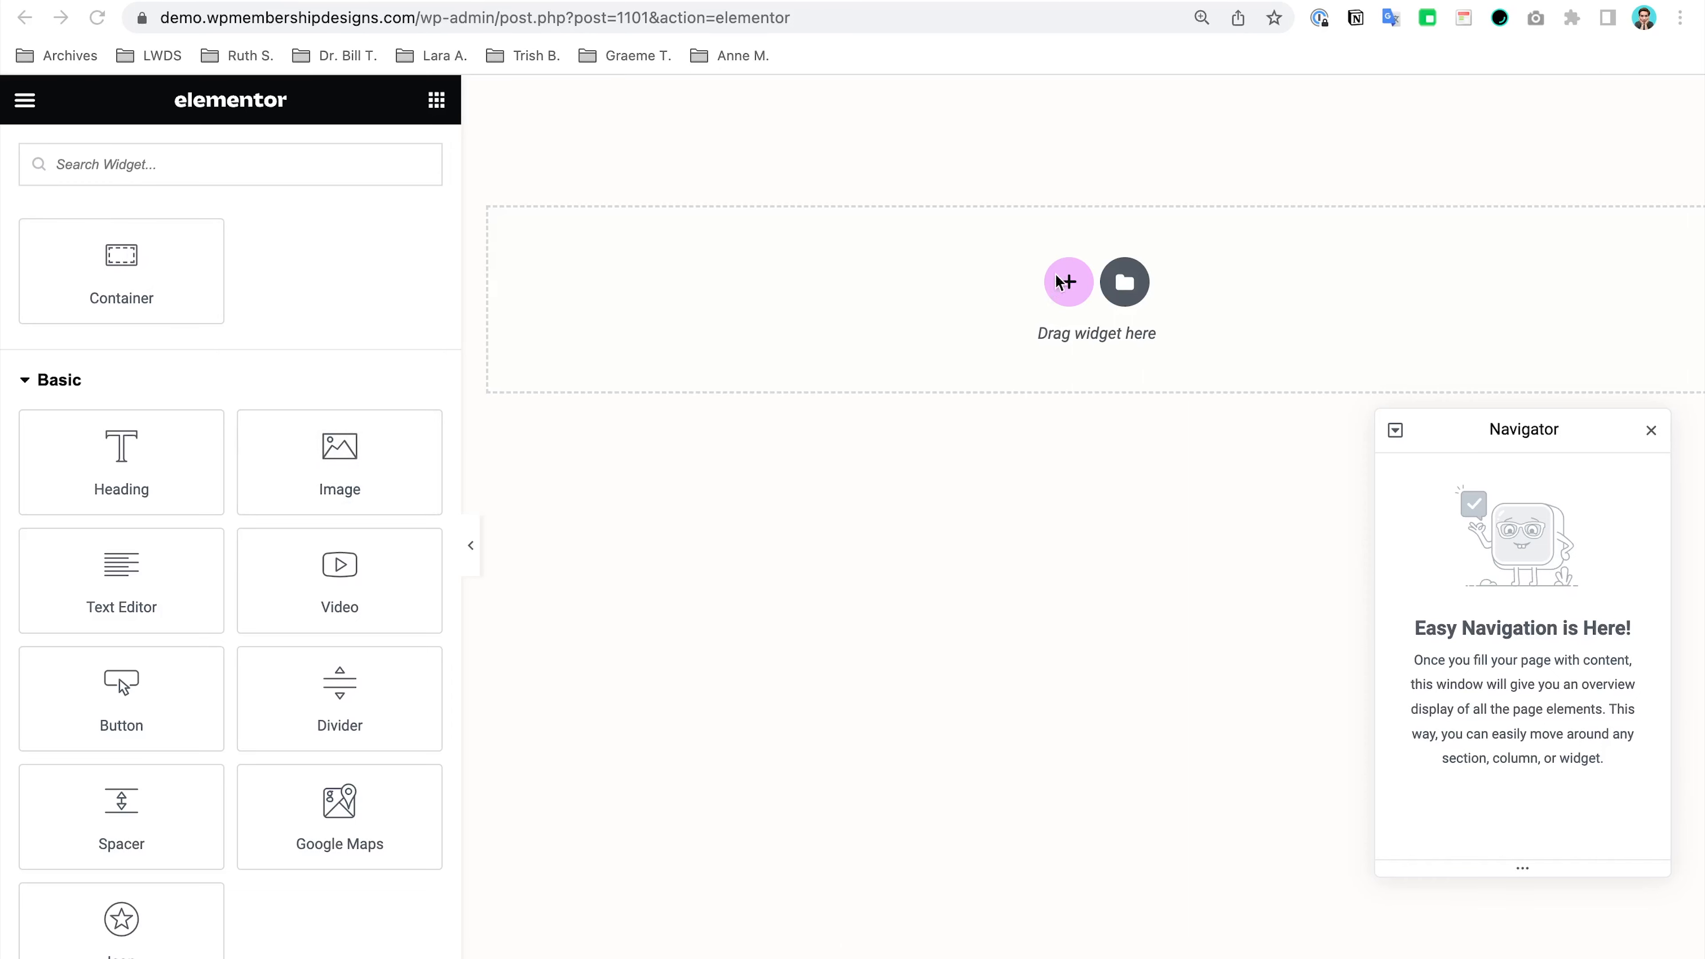
pyautogui.click(1066, 280)
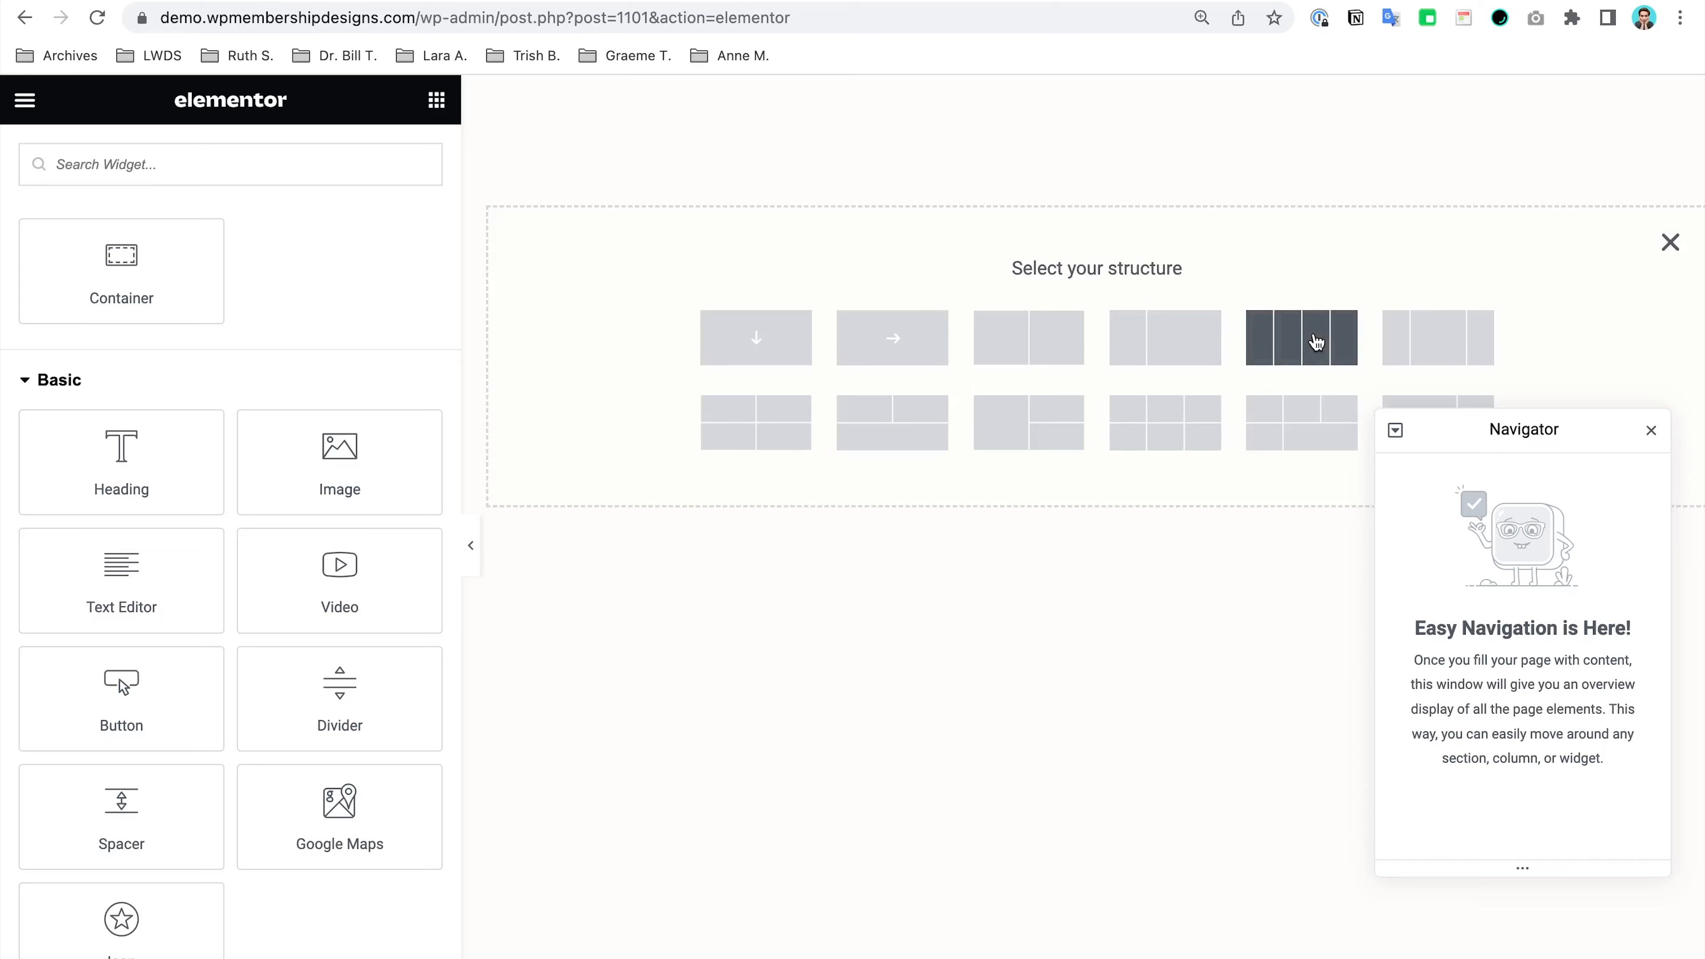
pyautogui.click(1316, 343)
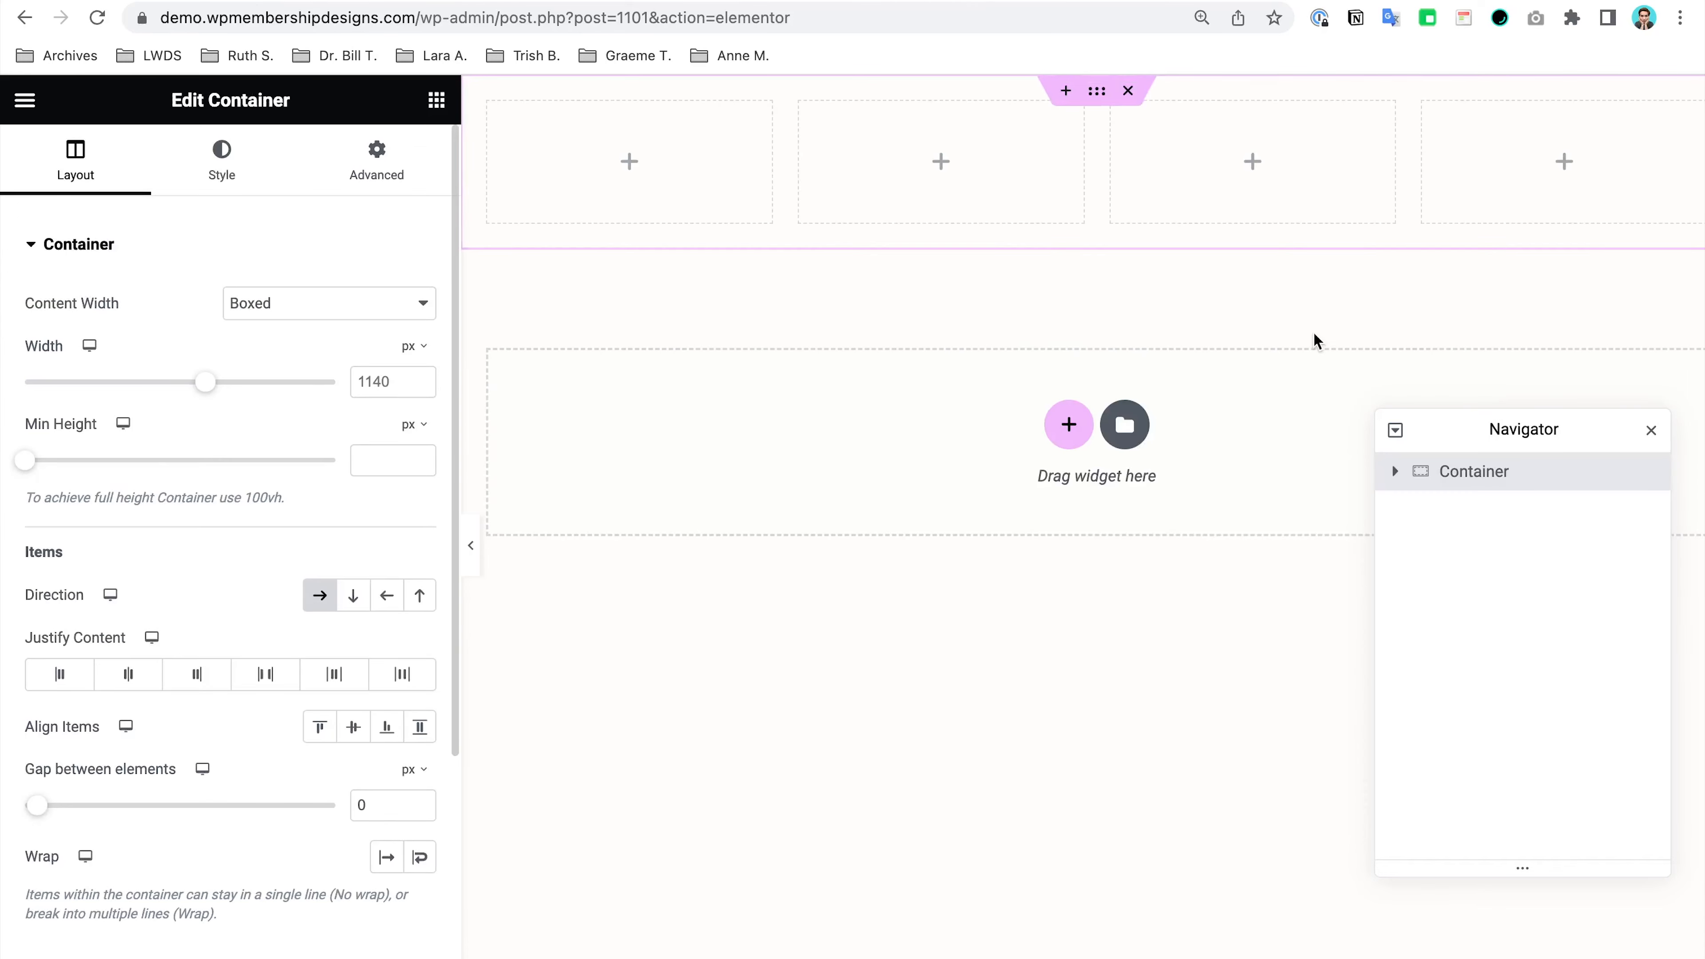
# Step: Add a Dynamic Field widget to the first column and set its object field to Average 1 from Survey Logs
pyautogui.click(439, 94)
pyautogui.write('dyn')
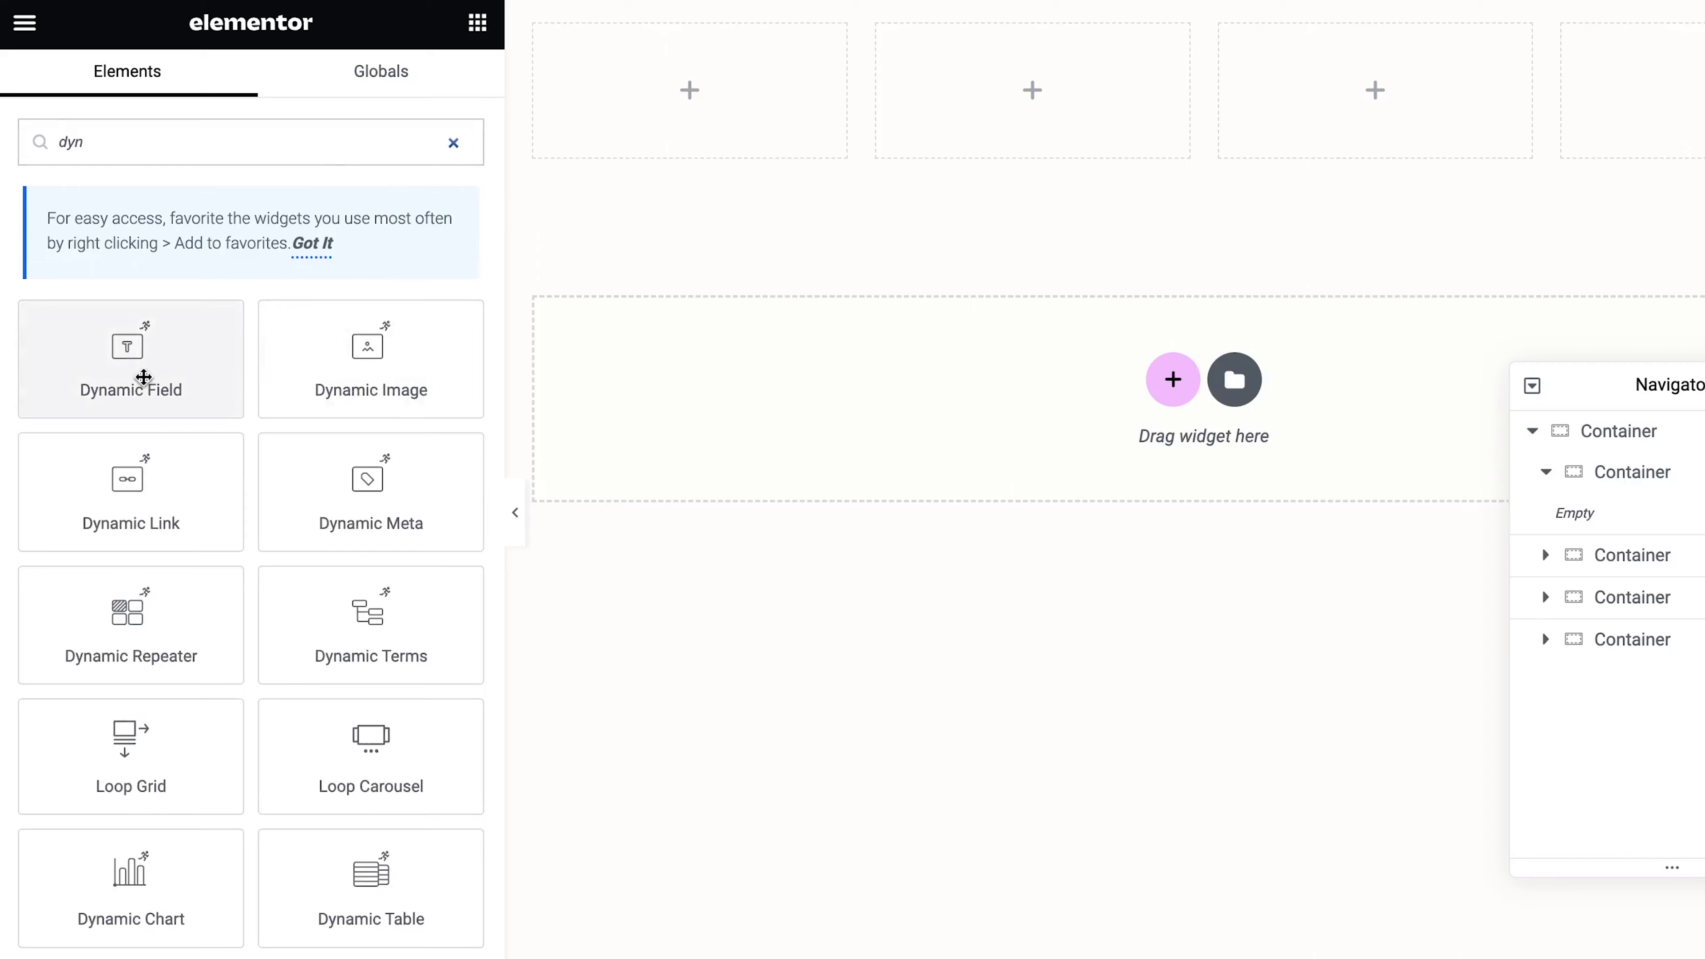
pyautogui.moveTo(141, 373); pyautogui.dragTo(677, 126)
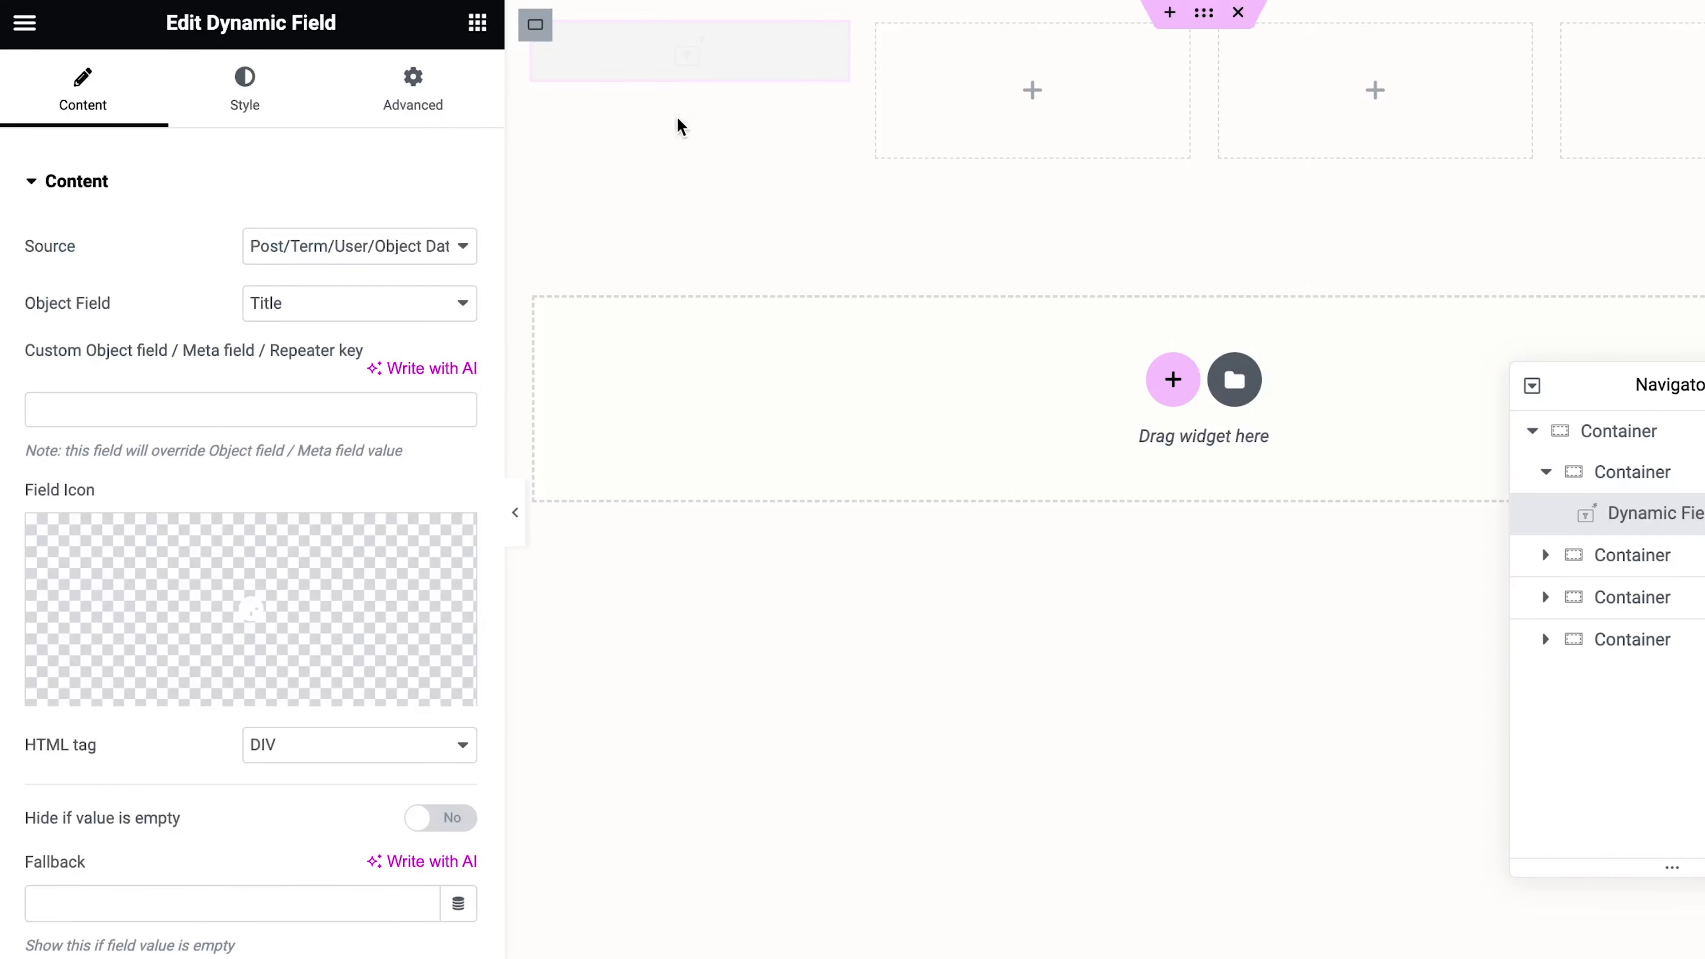
pyautogui.click(372, 303)
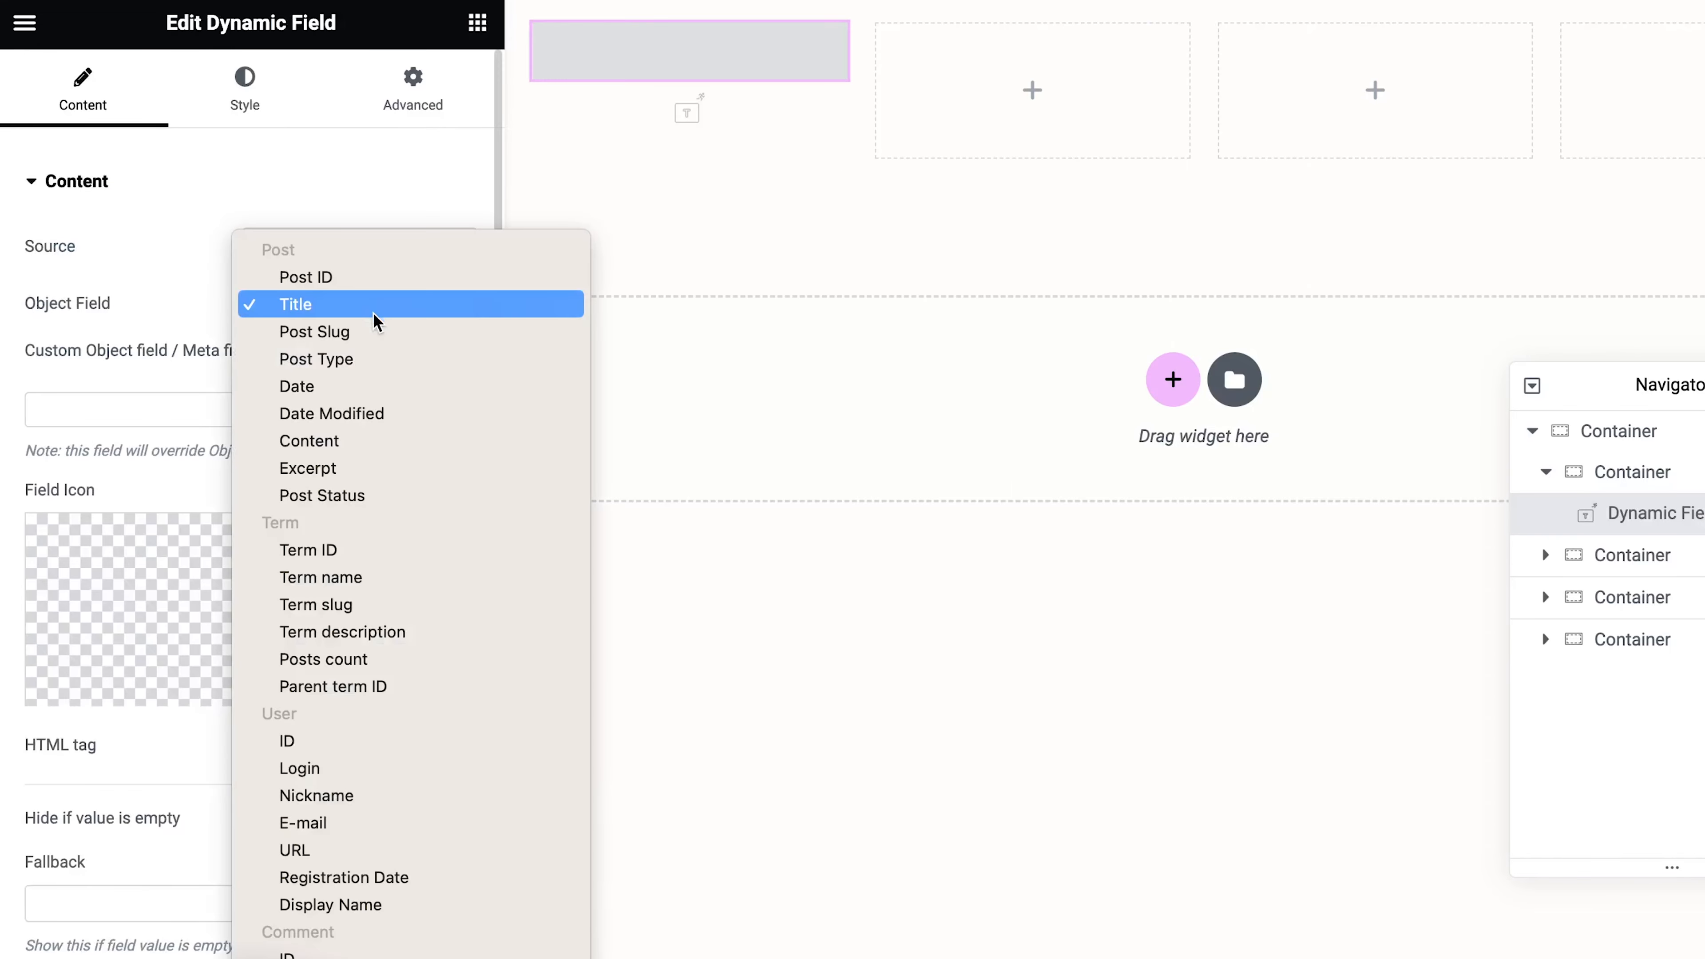
pyautogui.scroll(-10, 434, 658)
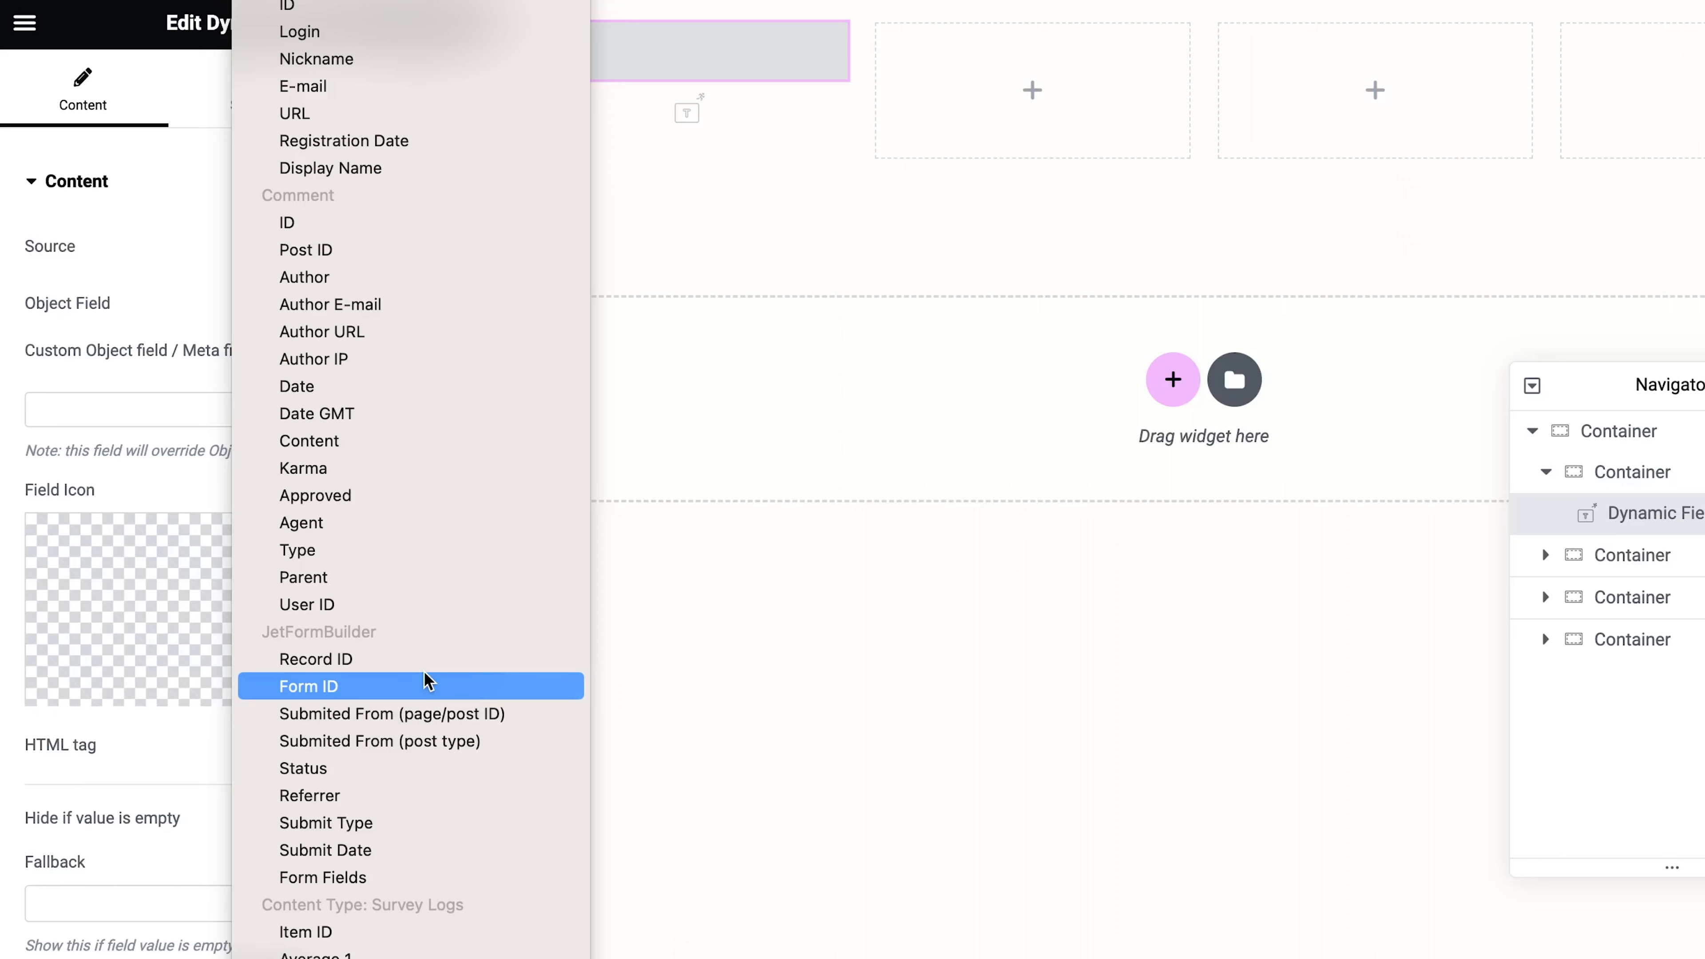
pyautogui.click(399, 823)
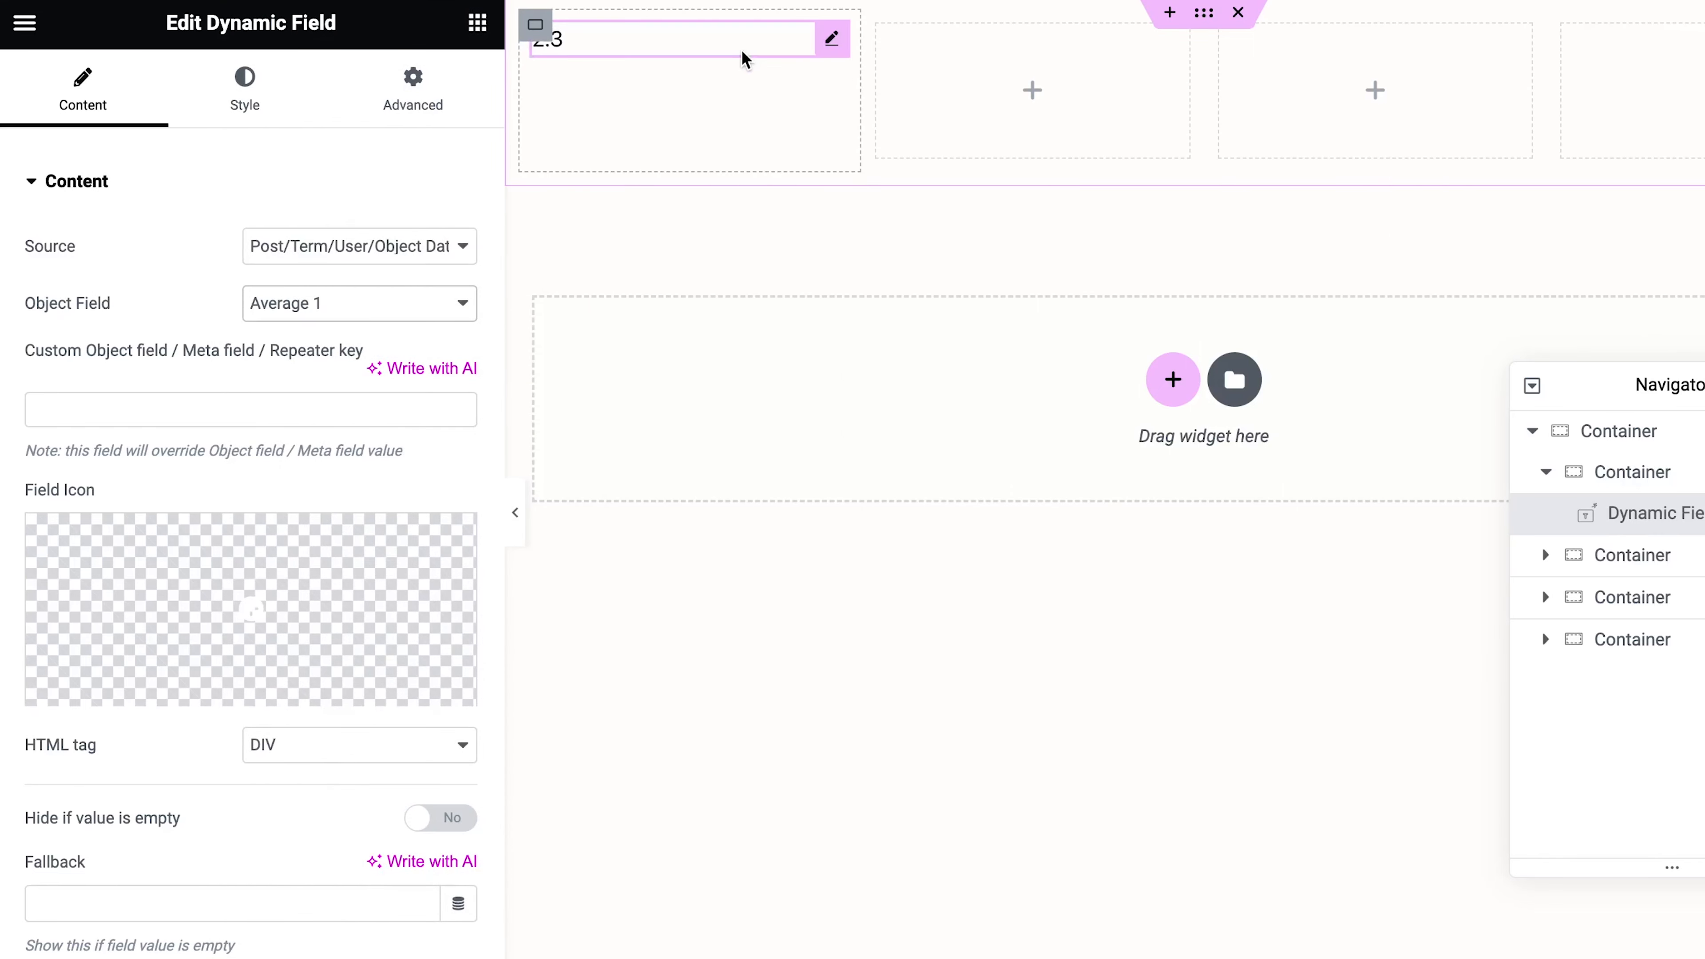
# Step: Center the dynamic field's widget items and field content, and set its typography size to 28 px
pyautogui.click(247, 115)
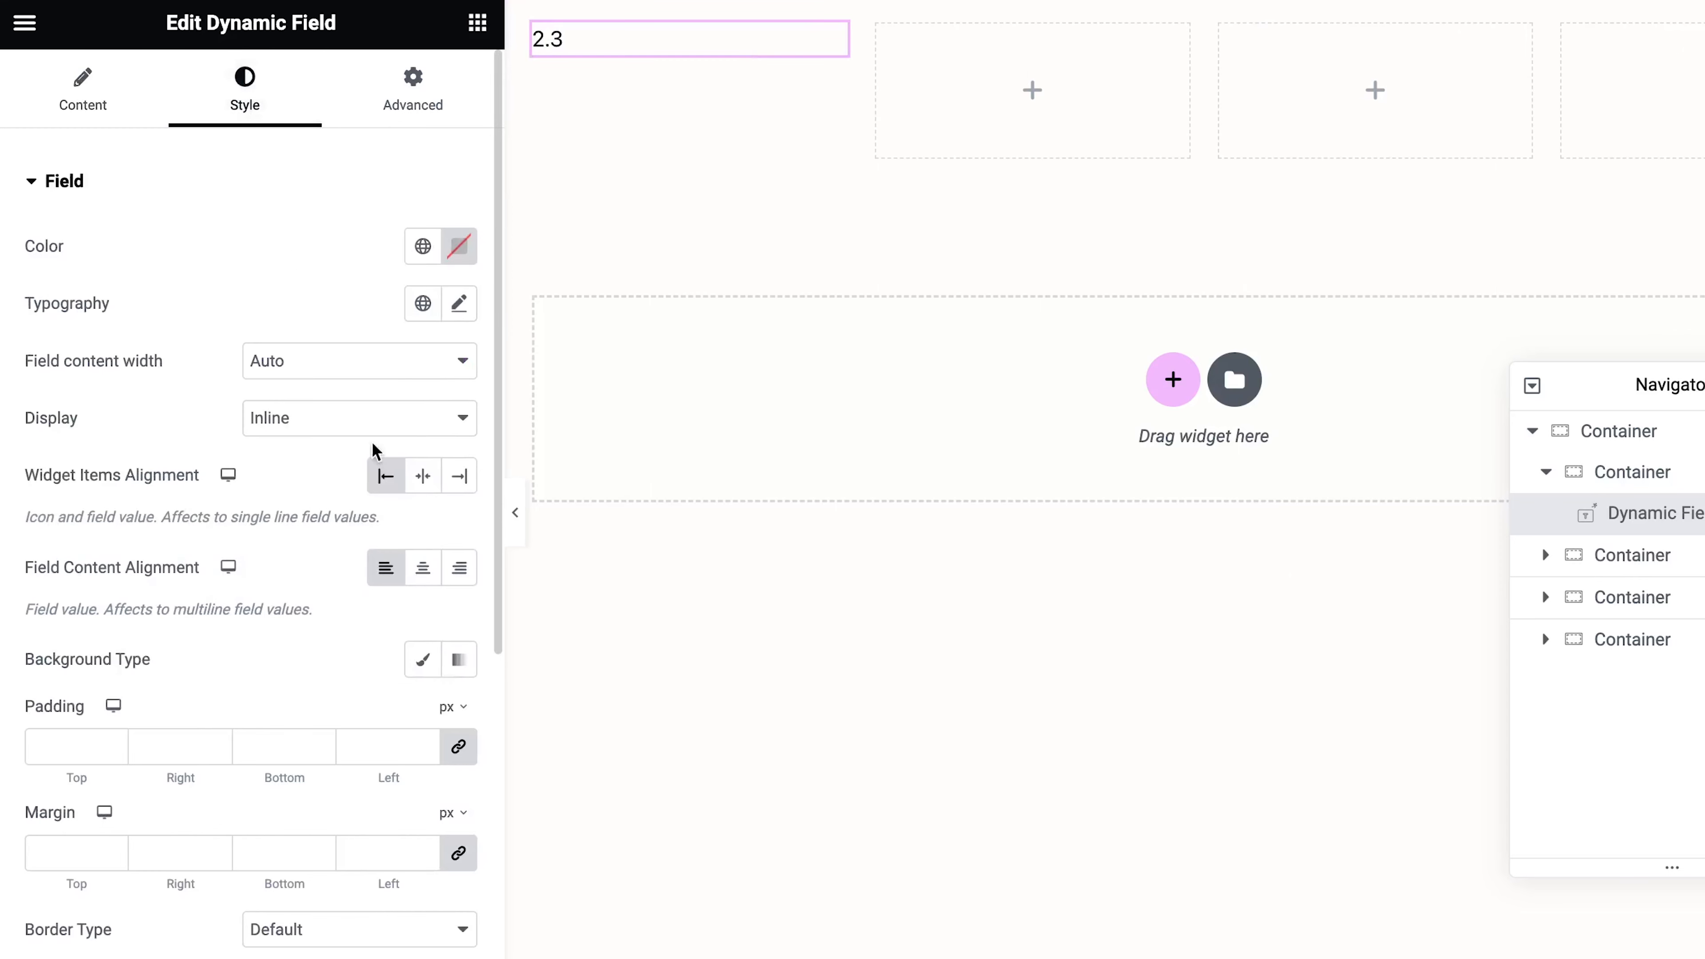
pyautogui.click(423, 475)
pyautogui.click(423, 569)
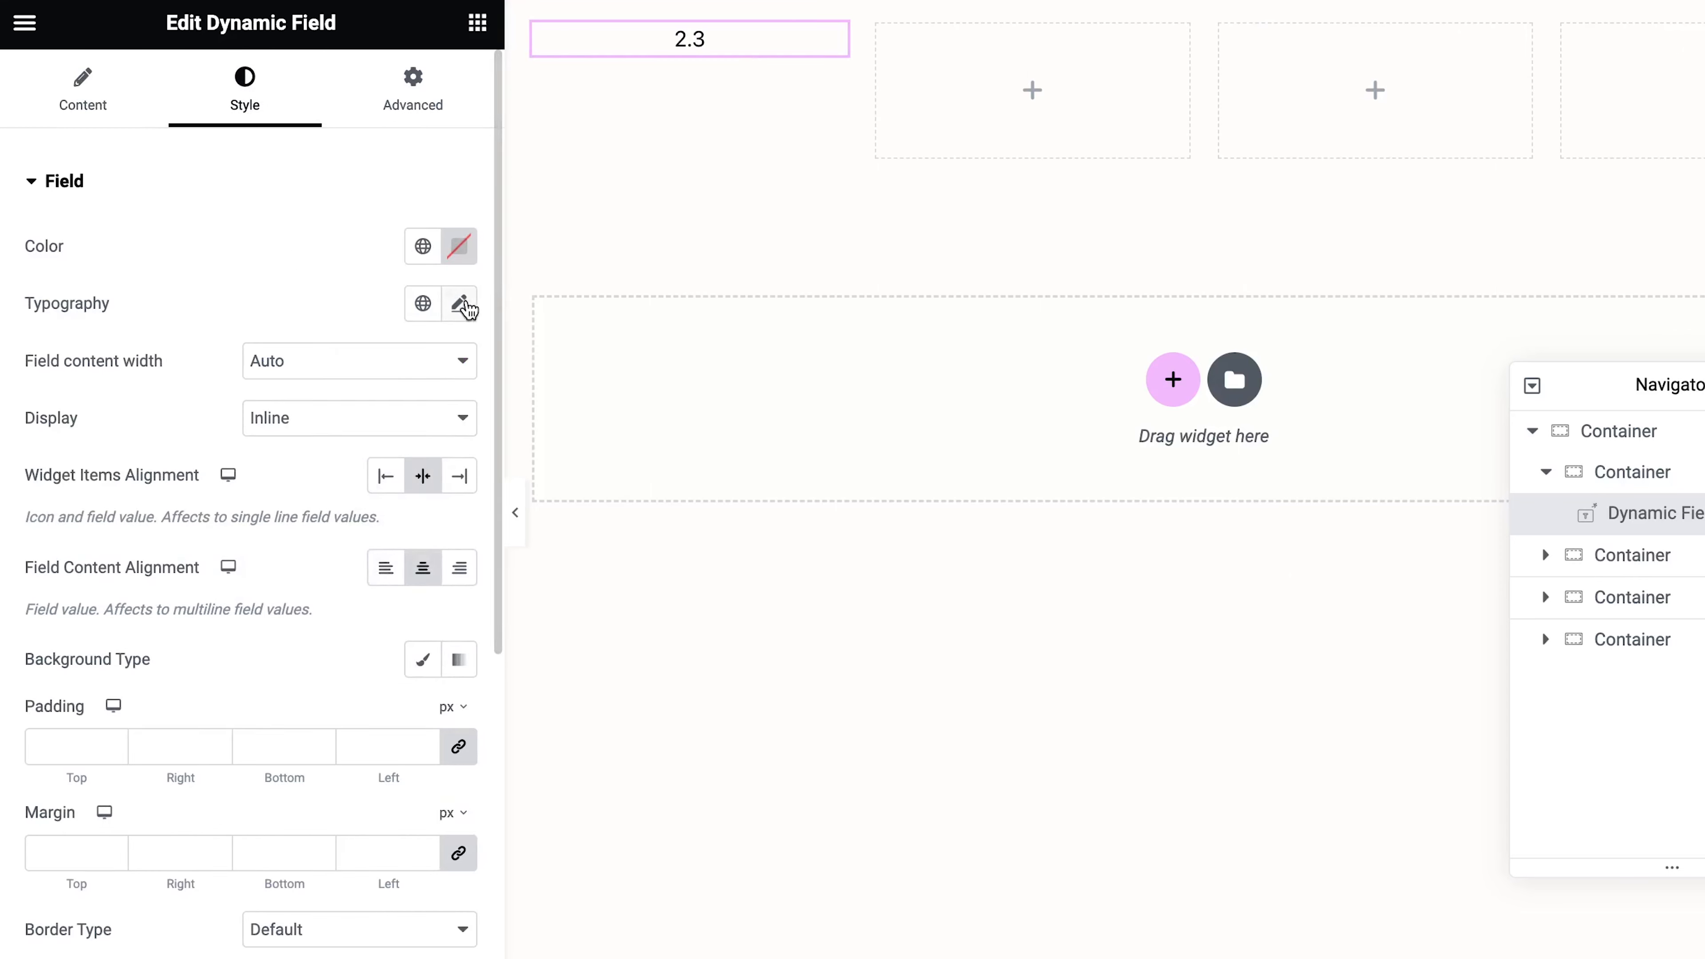
pyautogui.click(459, 304)
pyautogui.click(62, 519)
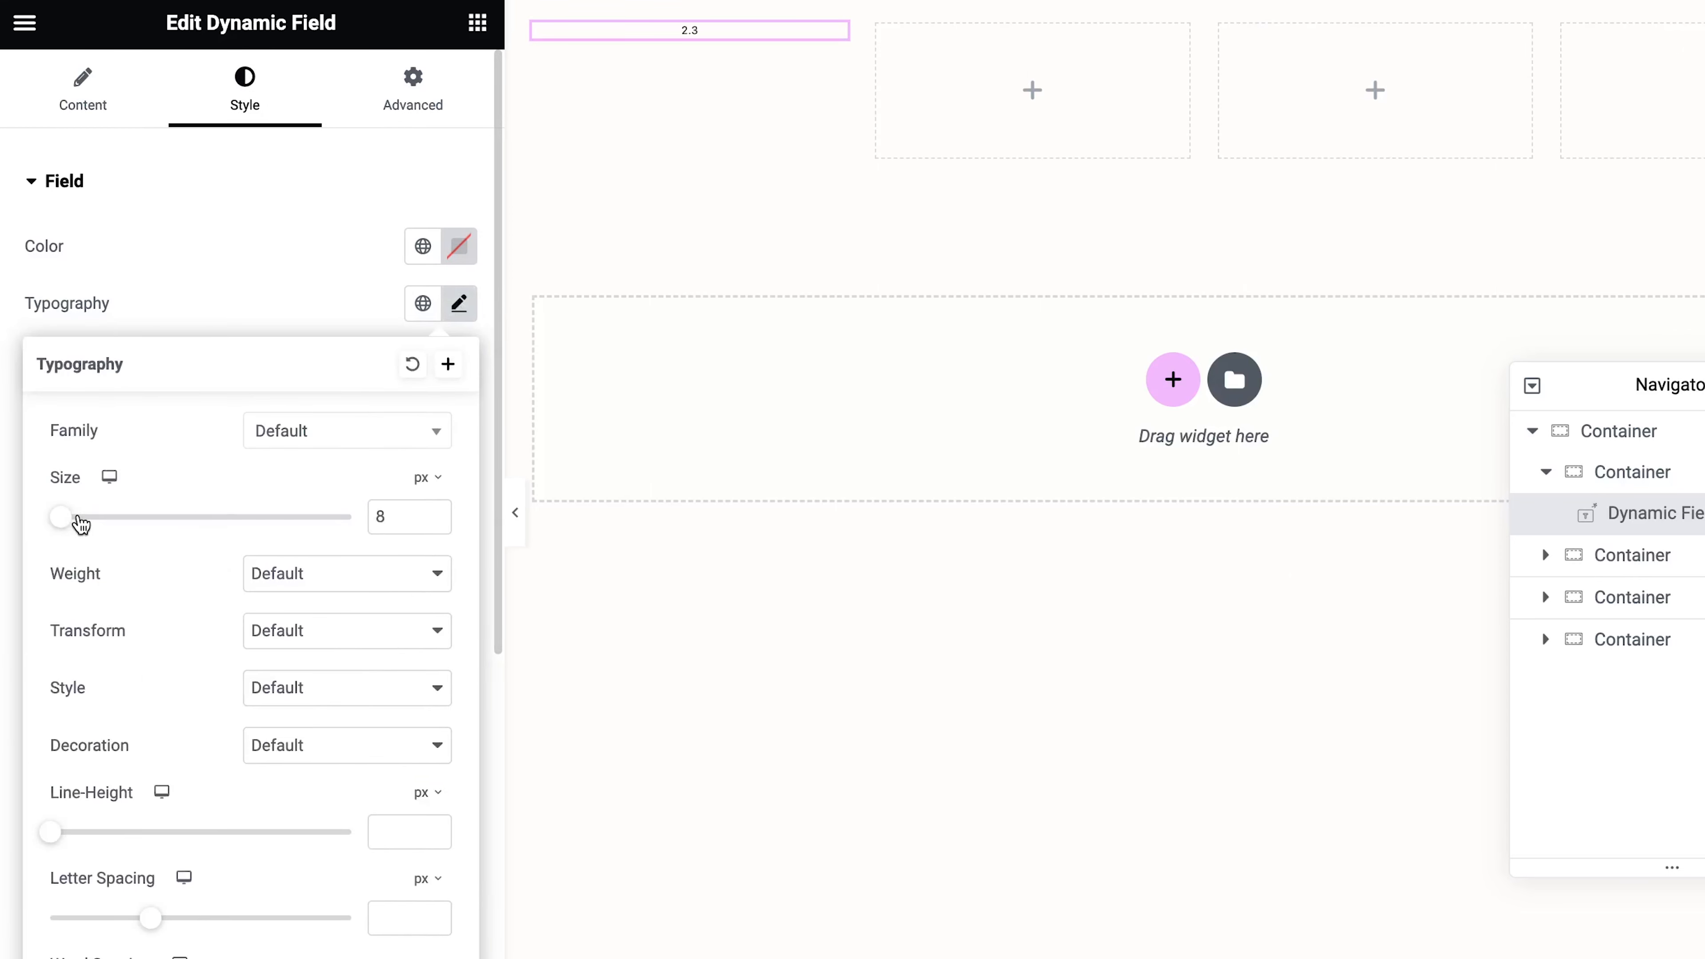
pyautogui.click(374, 515)
pyautogui.write('2')
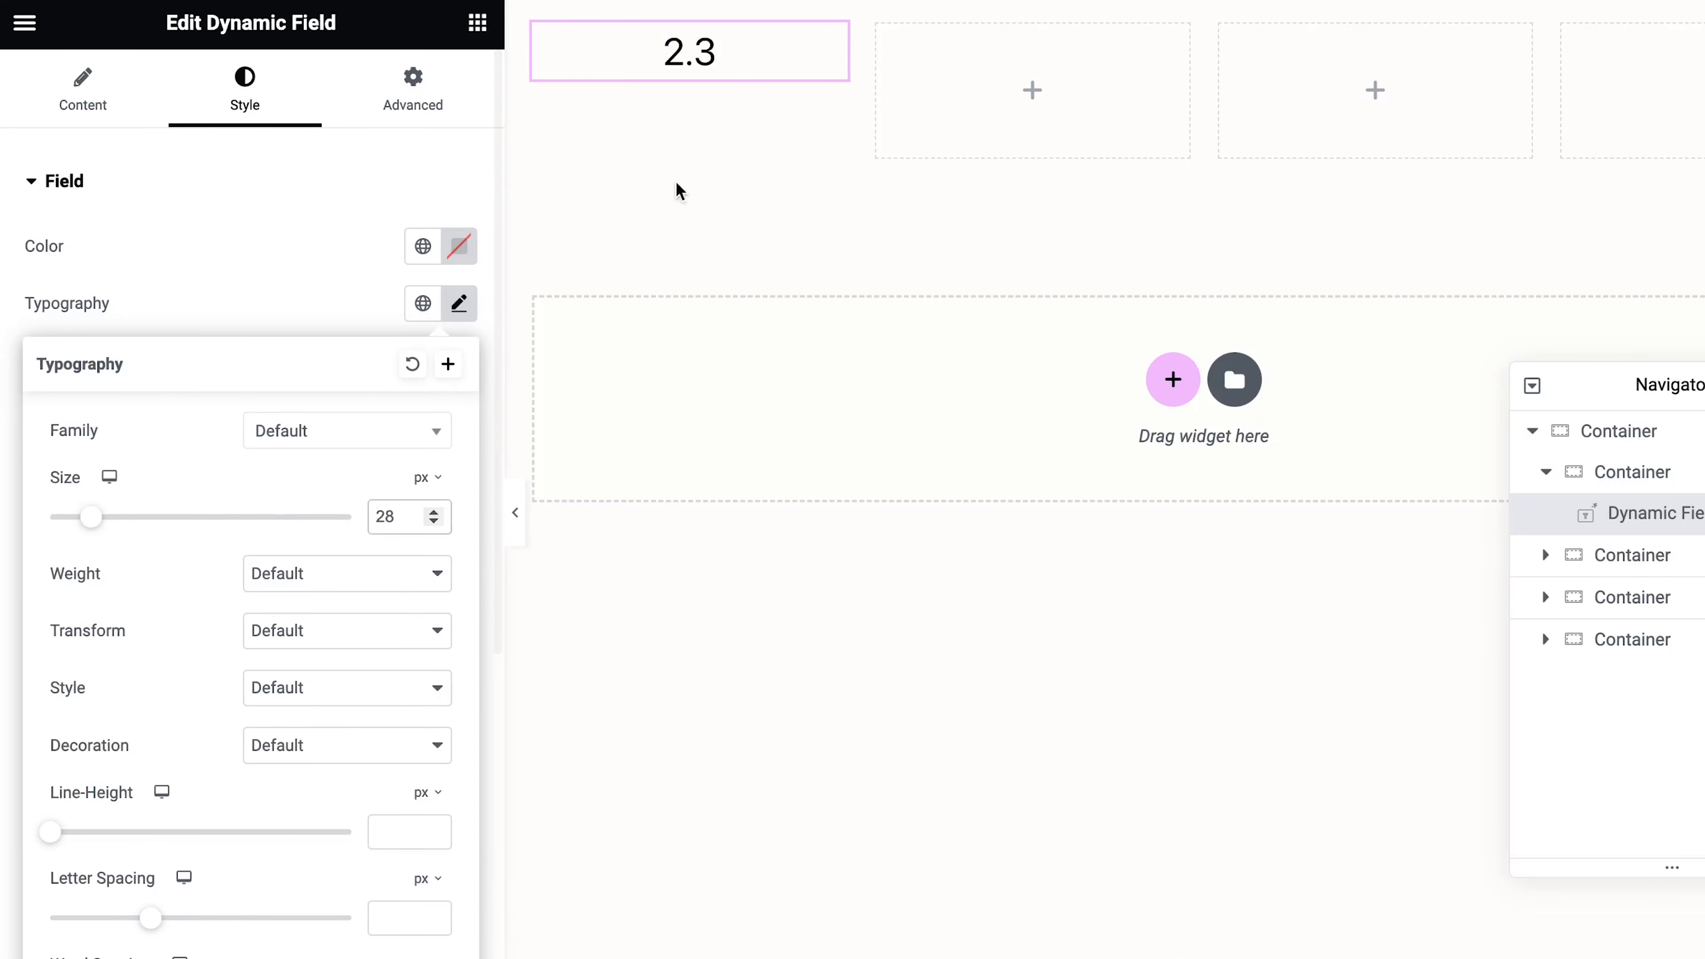
# Step: Enable customized output for the dynamic field and set its format to "%s<br/>" followed by "Average 1" on a new line
pyautogui.click(111, 104)
pyautogui.scroll(-5, 190, 529)
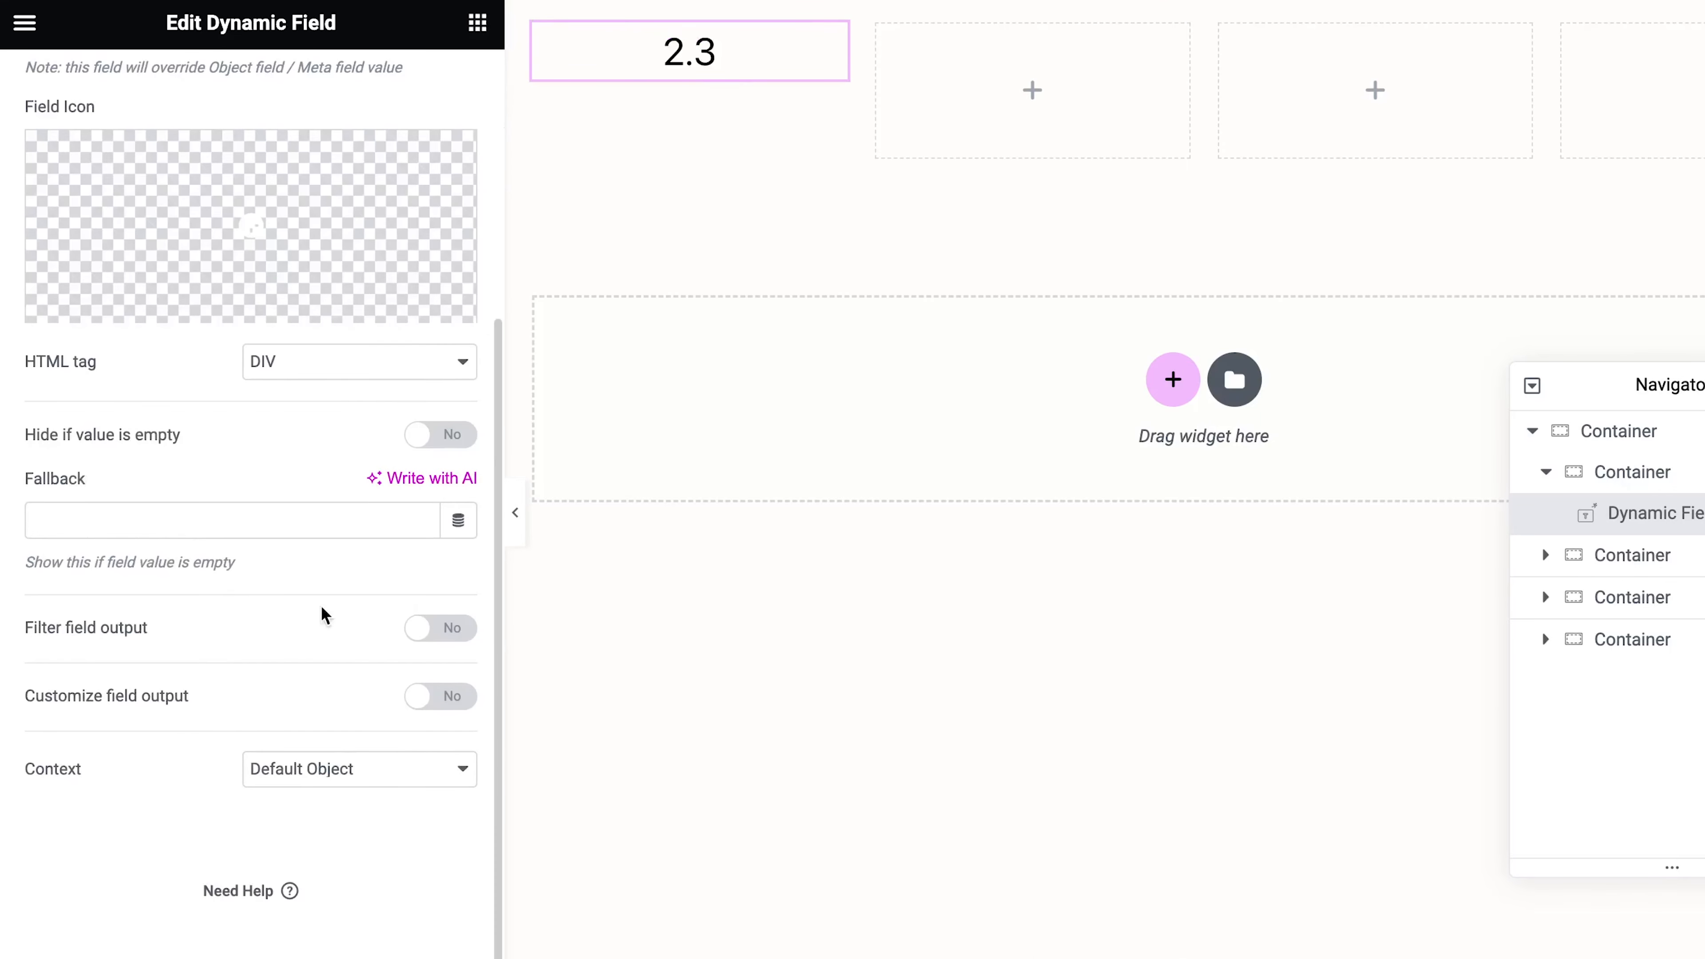
pyautogui.click(439, 696)
pyautogui.click(37, 798)
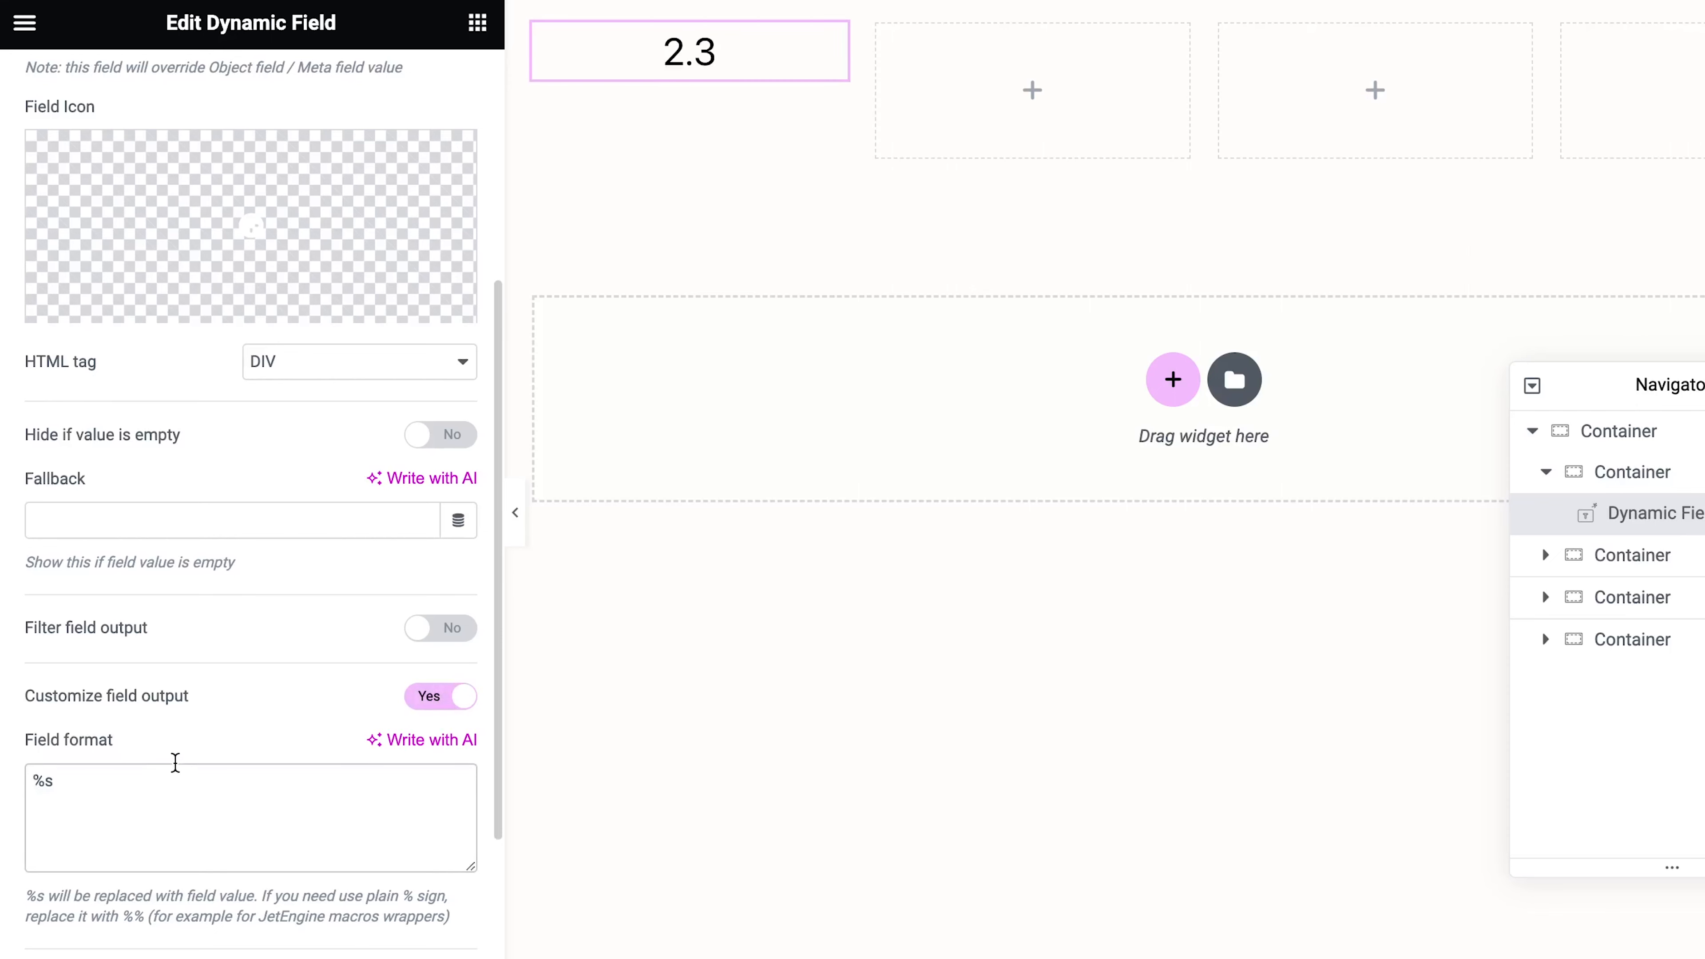
pyautogui.write('<>')
pyautogui.press('BackSpace')
pyautogui.press('BackSpace')
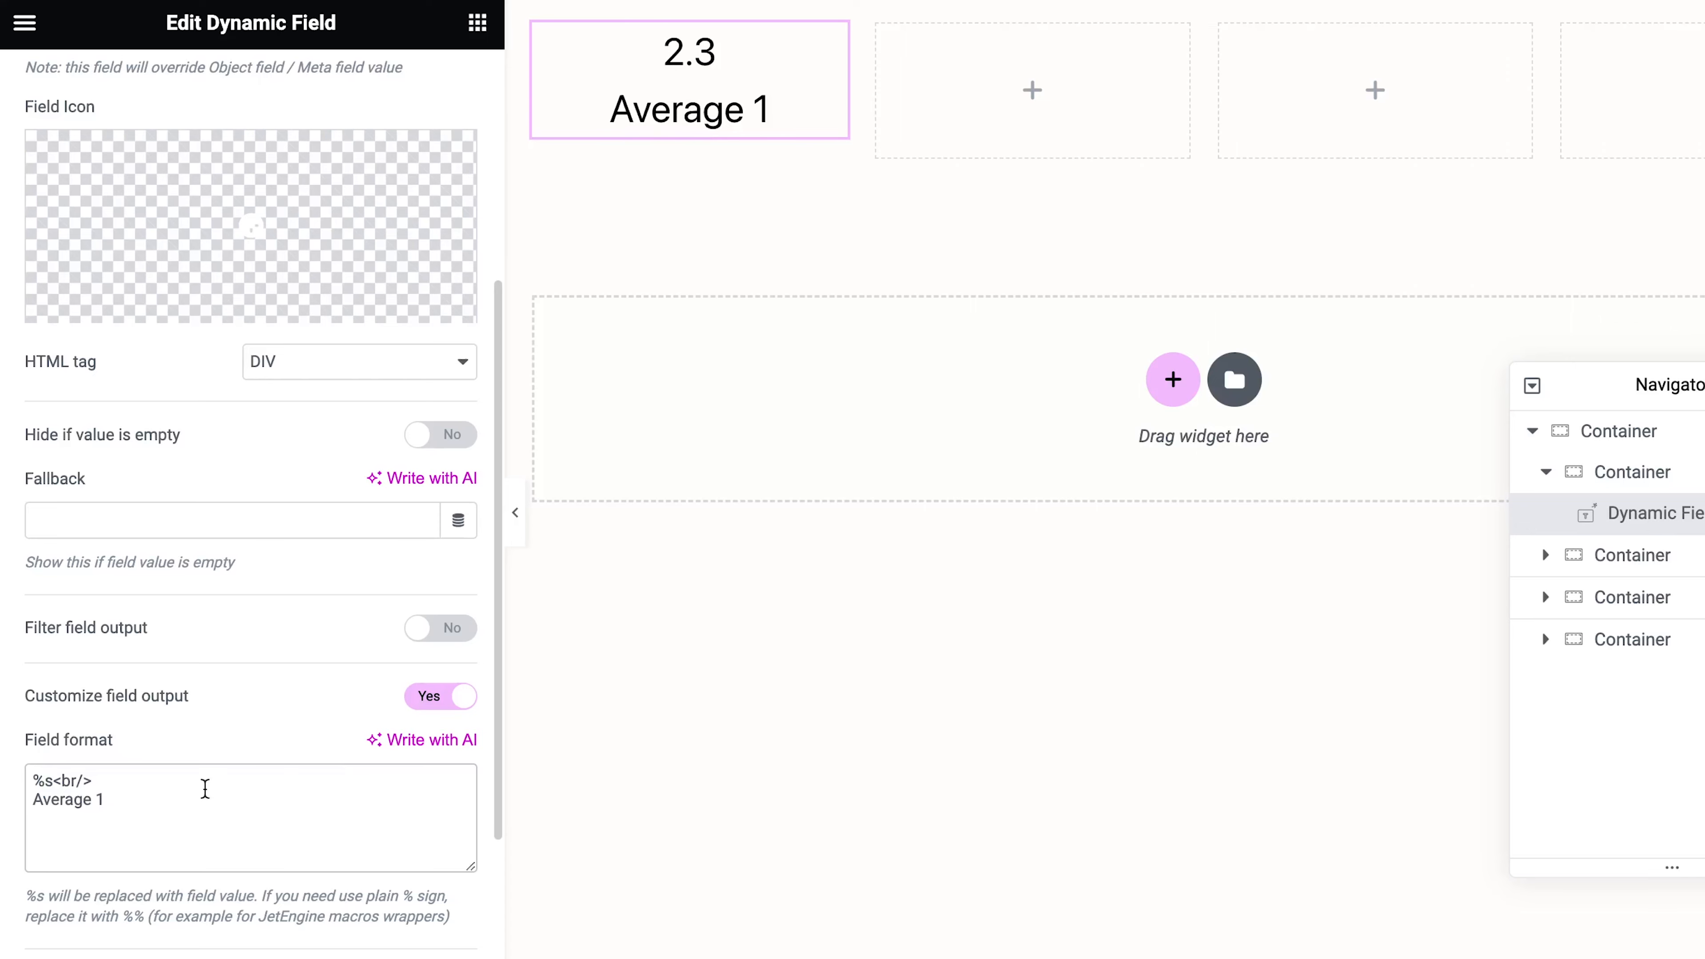
# Step: Duplicate the Average 1 field and move the copy into the second column
pyautogui.rightClick(696, 108)
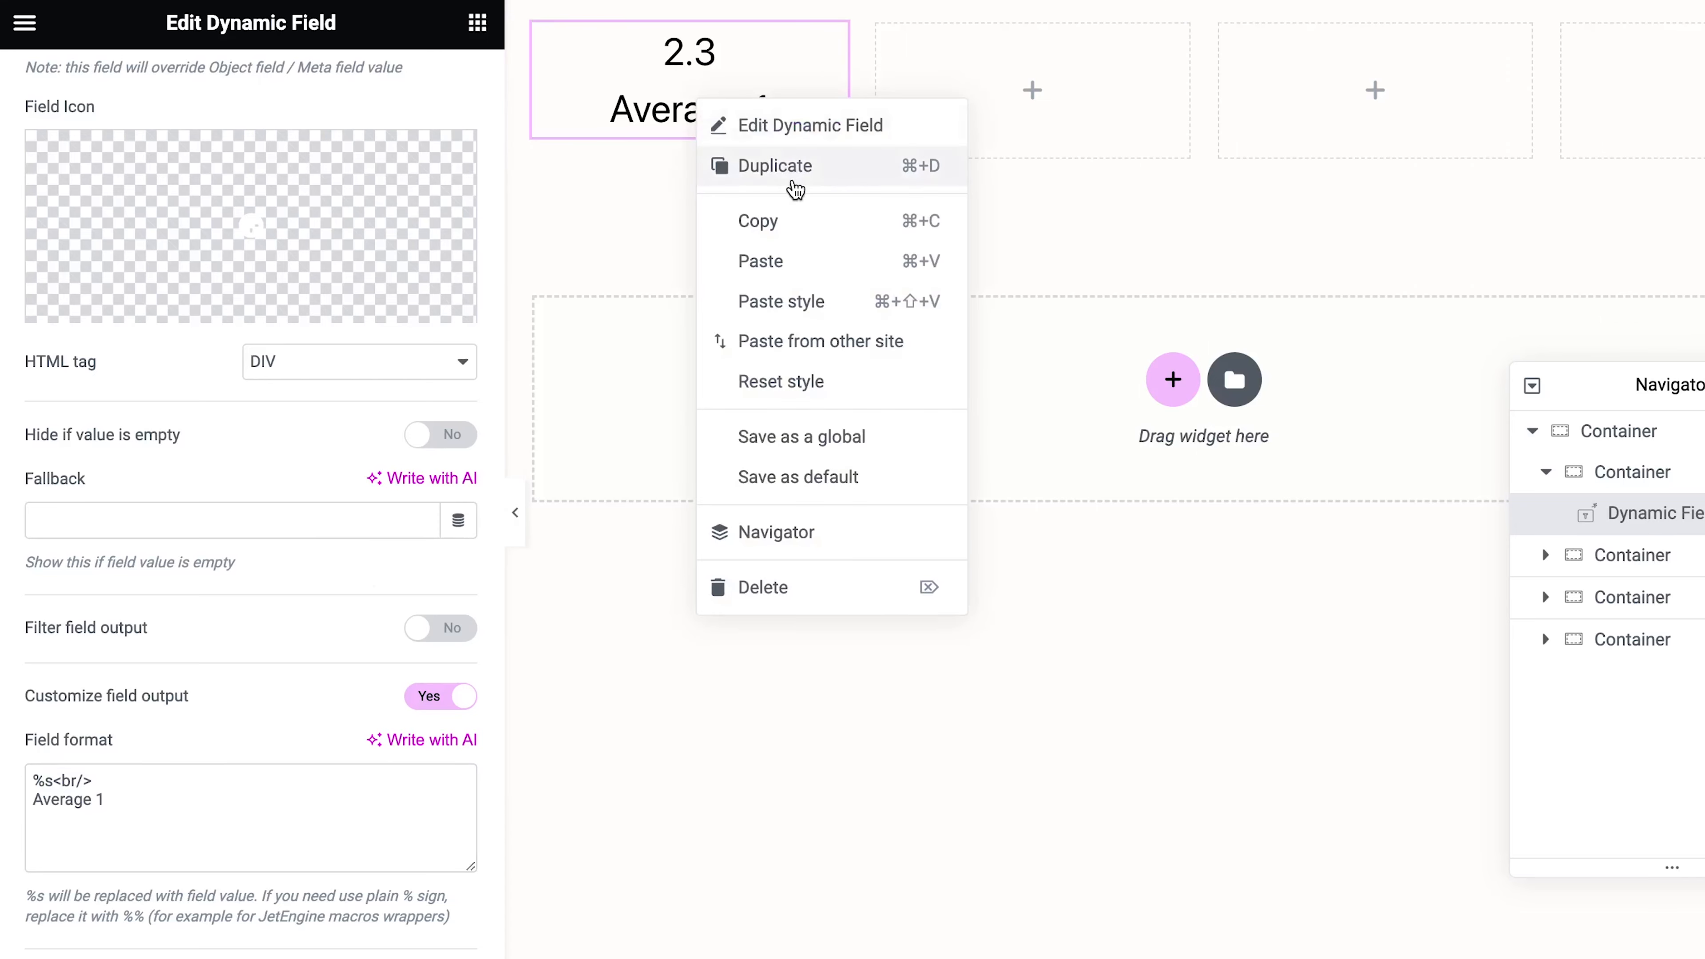
pyautogui.click(792, 170)
pyautogui.moveTo(831, 180); pyautogui.dragTo(932, 133)
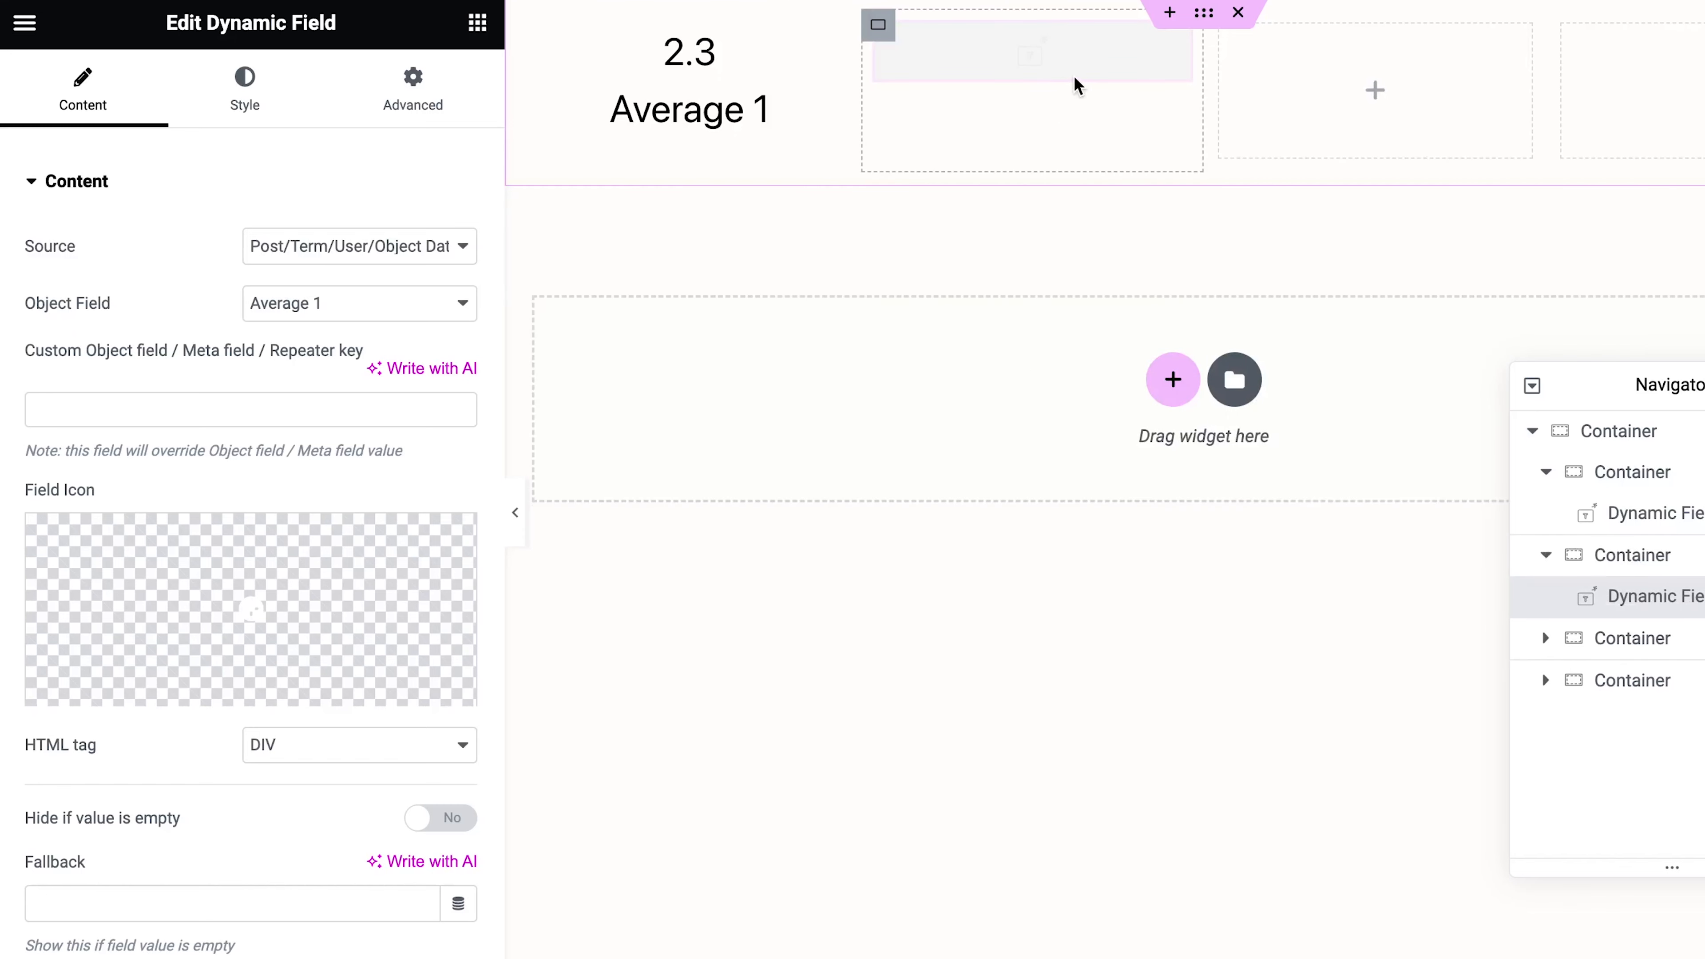
# Step: Set the second column's dynamic field to the Average 2 object field and change its format label to "Average 2"
pyautogui.click(377, 308)
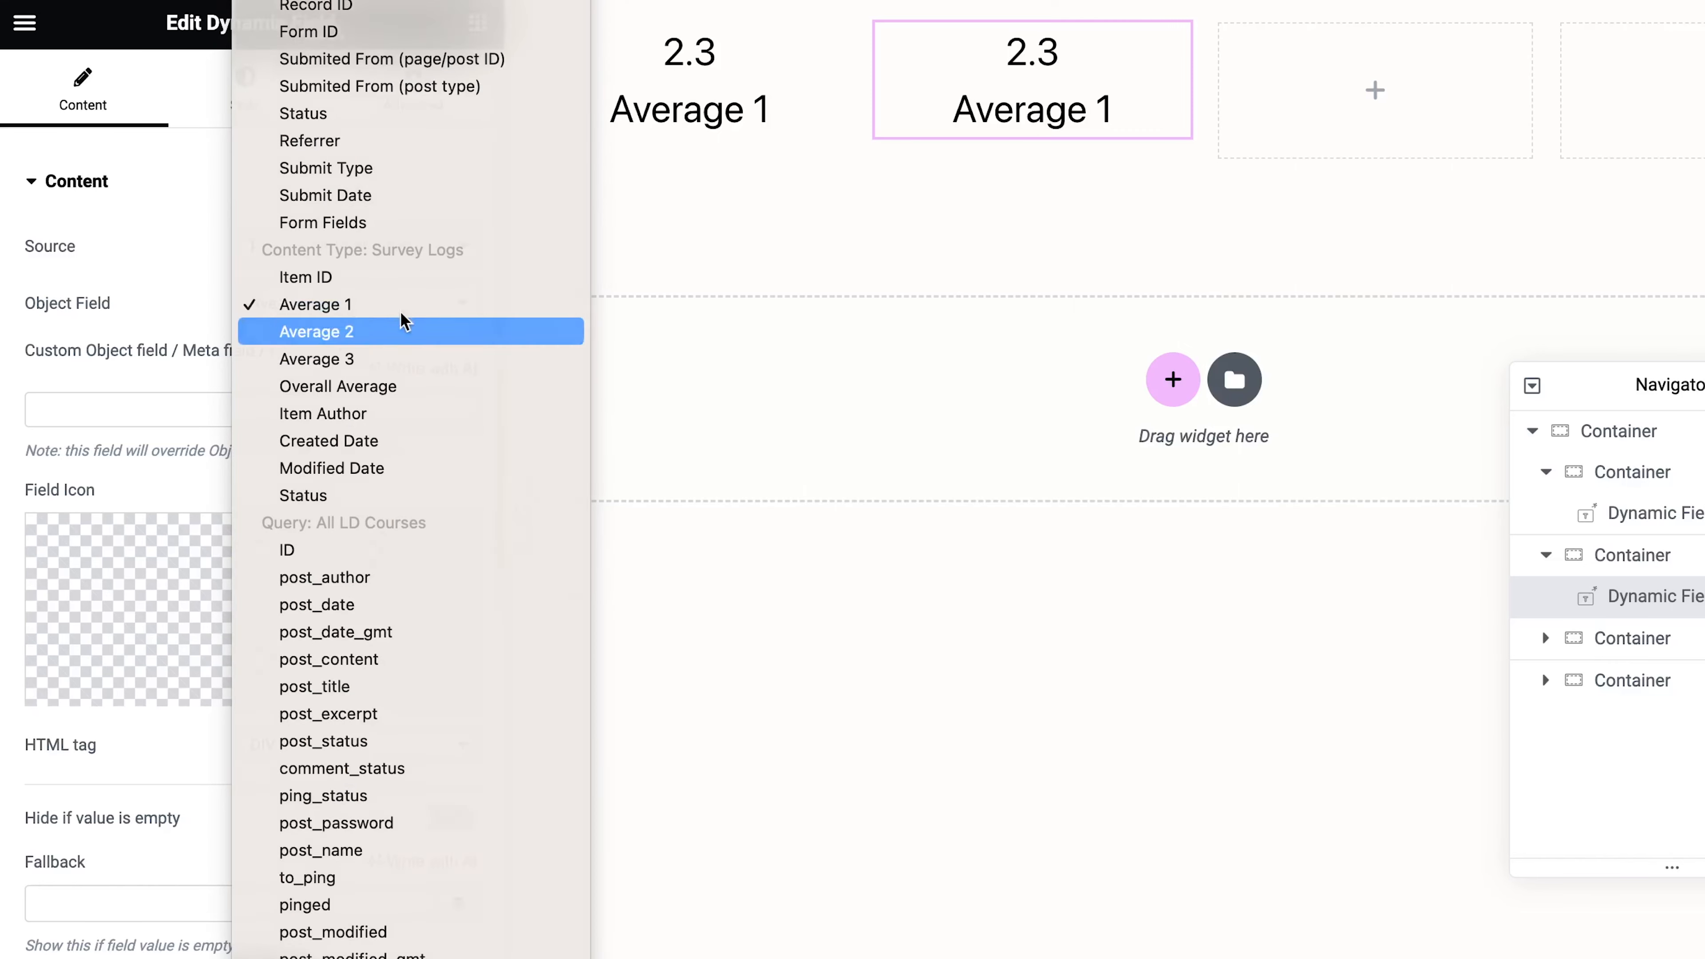
pyautogui.click(380, 331)
pyautogui.scroll(-8, 348, 480)
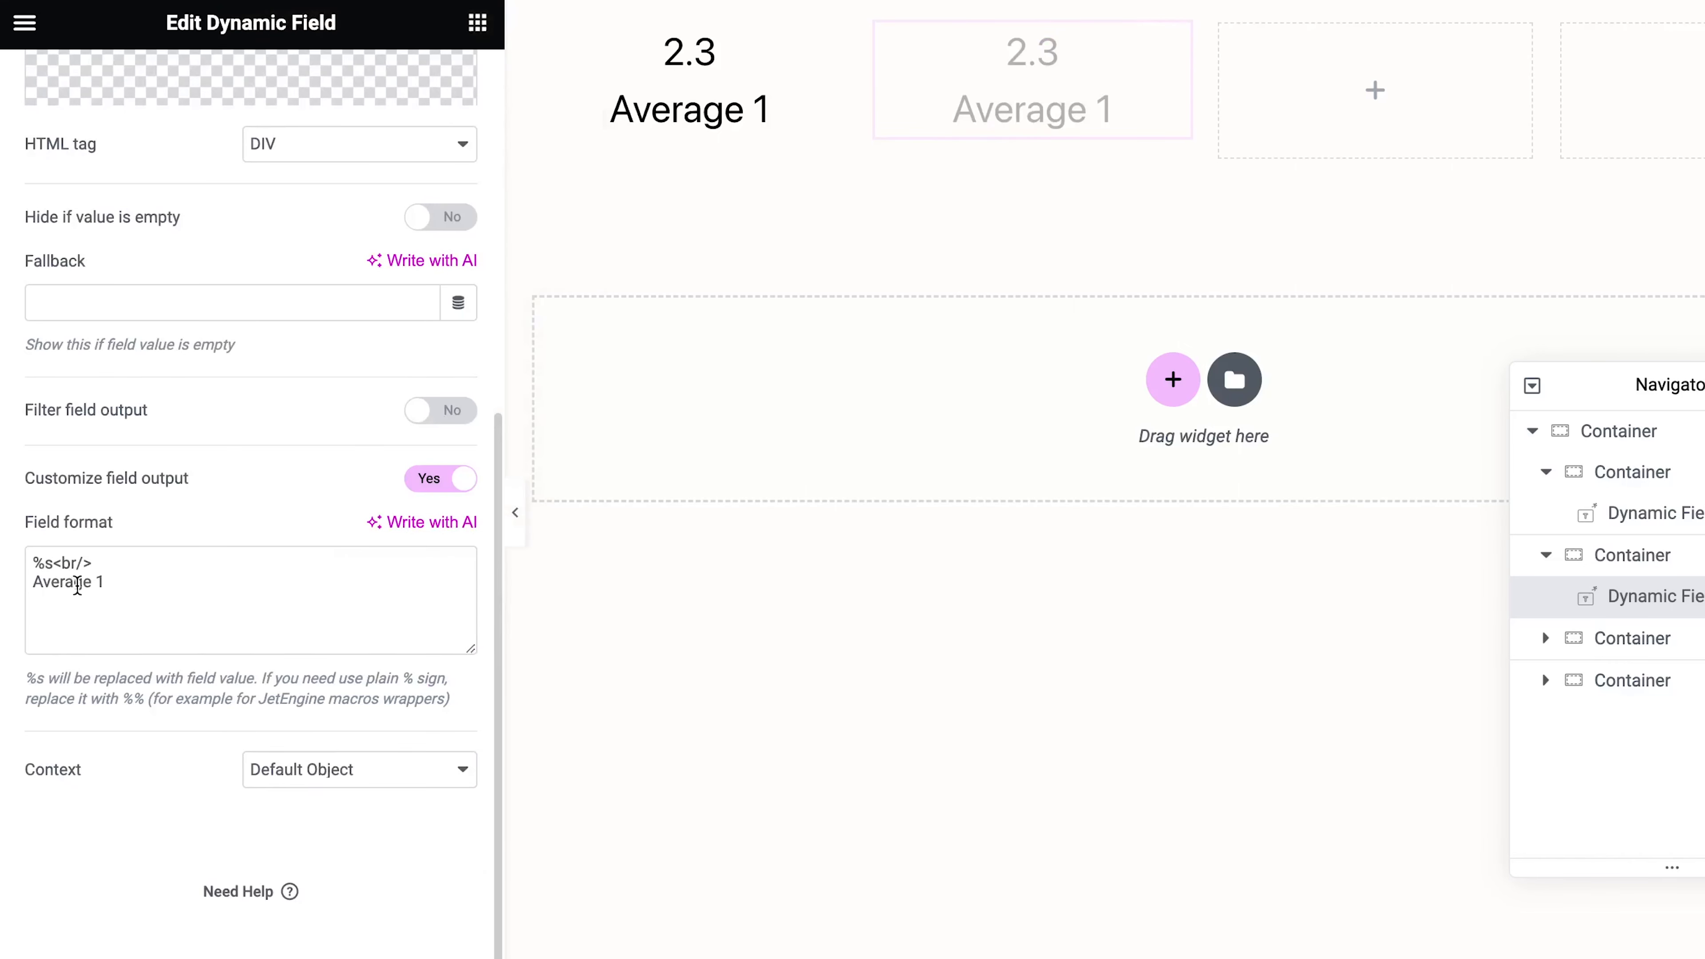
pyautogui.doubleClick(99, 582)
pyautogui.write('2')
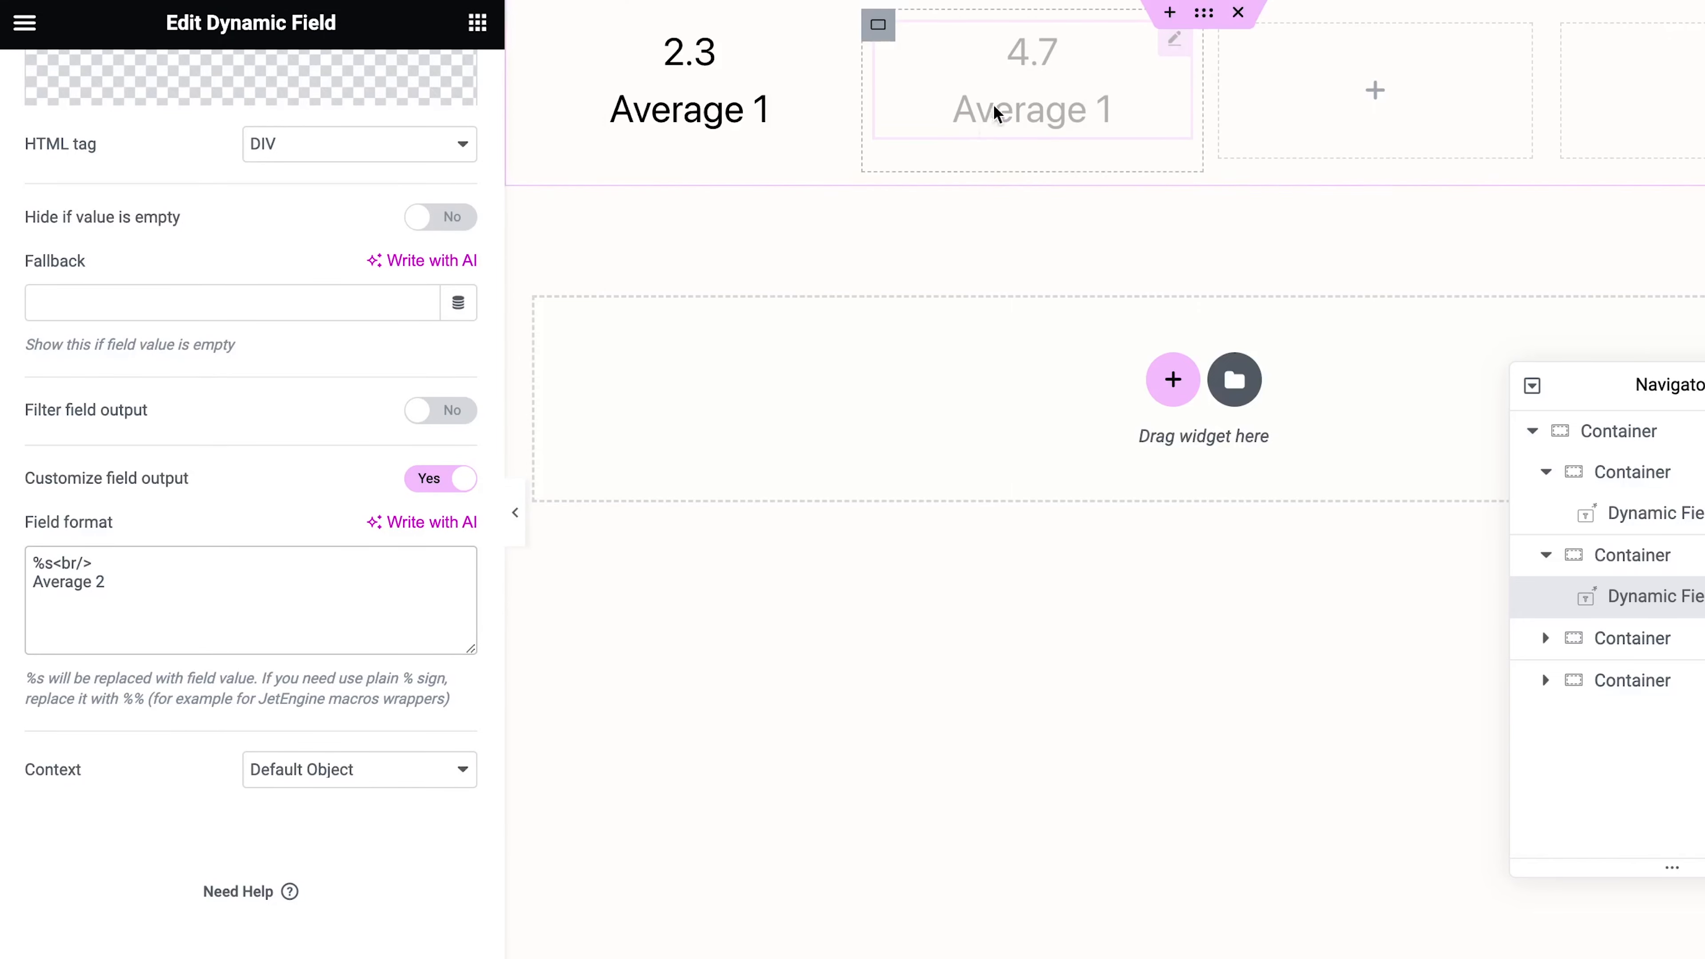
# Step: Duplicate the Average 2 field and move the copy into the third column
pyautogui.rightClick(1004, 97)
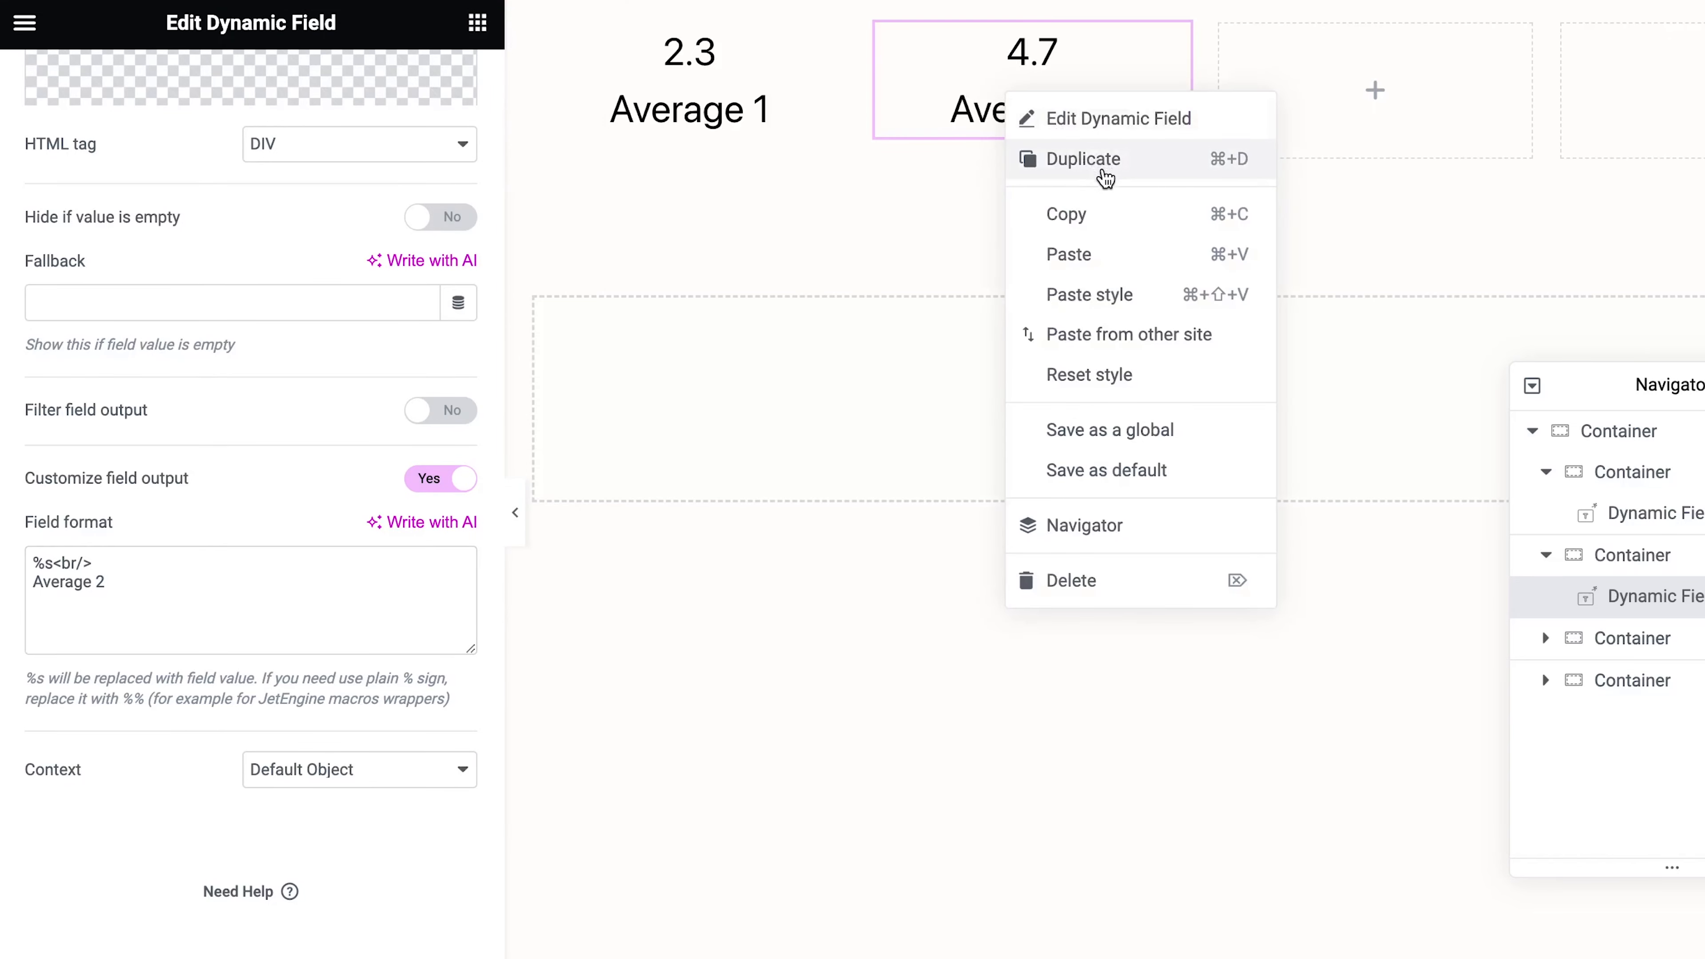
pyautogui.click(1104, 168)
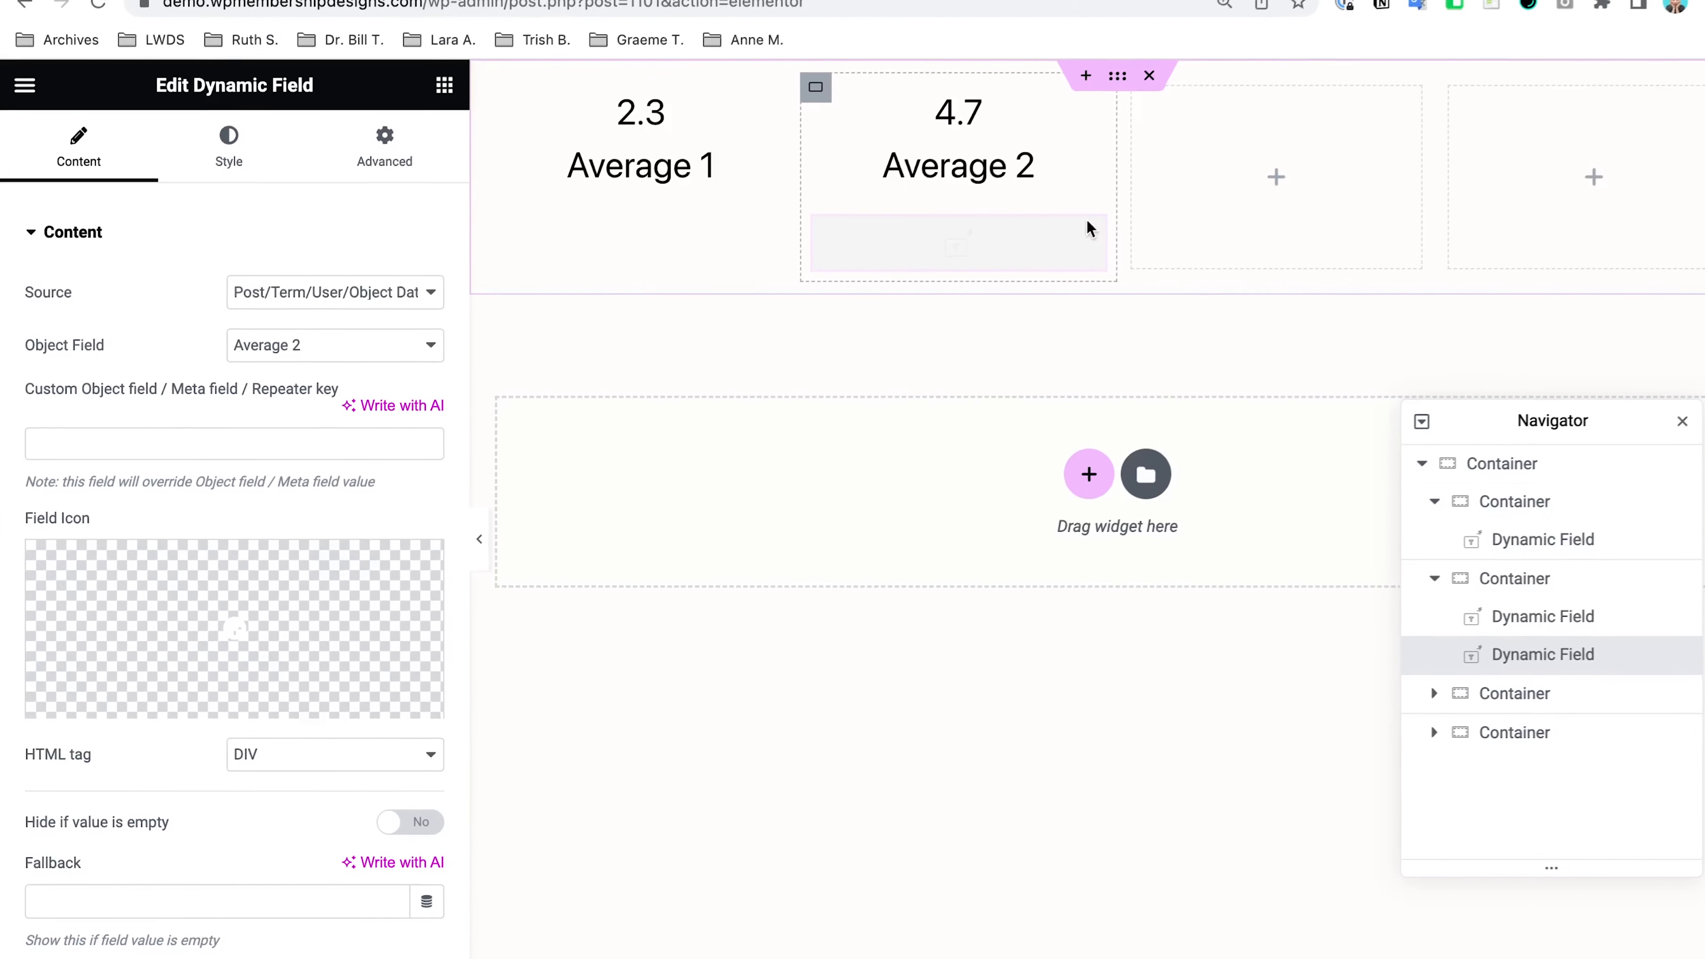
pyautogui.moveTo(1159, 186); pyautogui.dragTo(1163, 183)
pyautogui.moveTo(1071, 240); pyautogui.dragTo(1181, 217)
# Step: Set the third column's dynamic field to the Average 3 object field and change its format label to "Average 3"
pyautogui.click(302, 355)
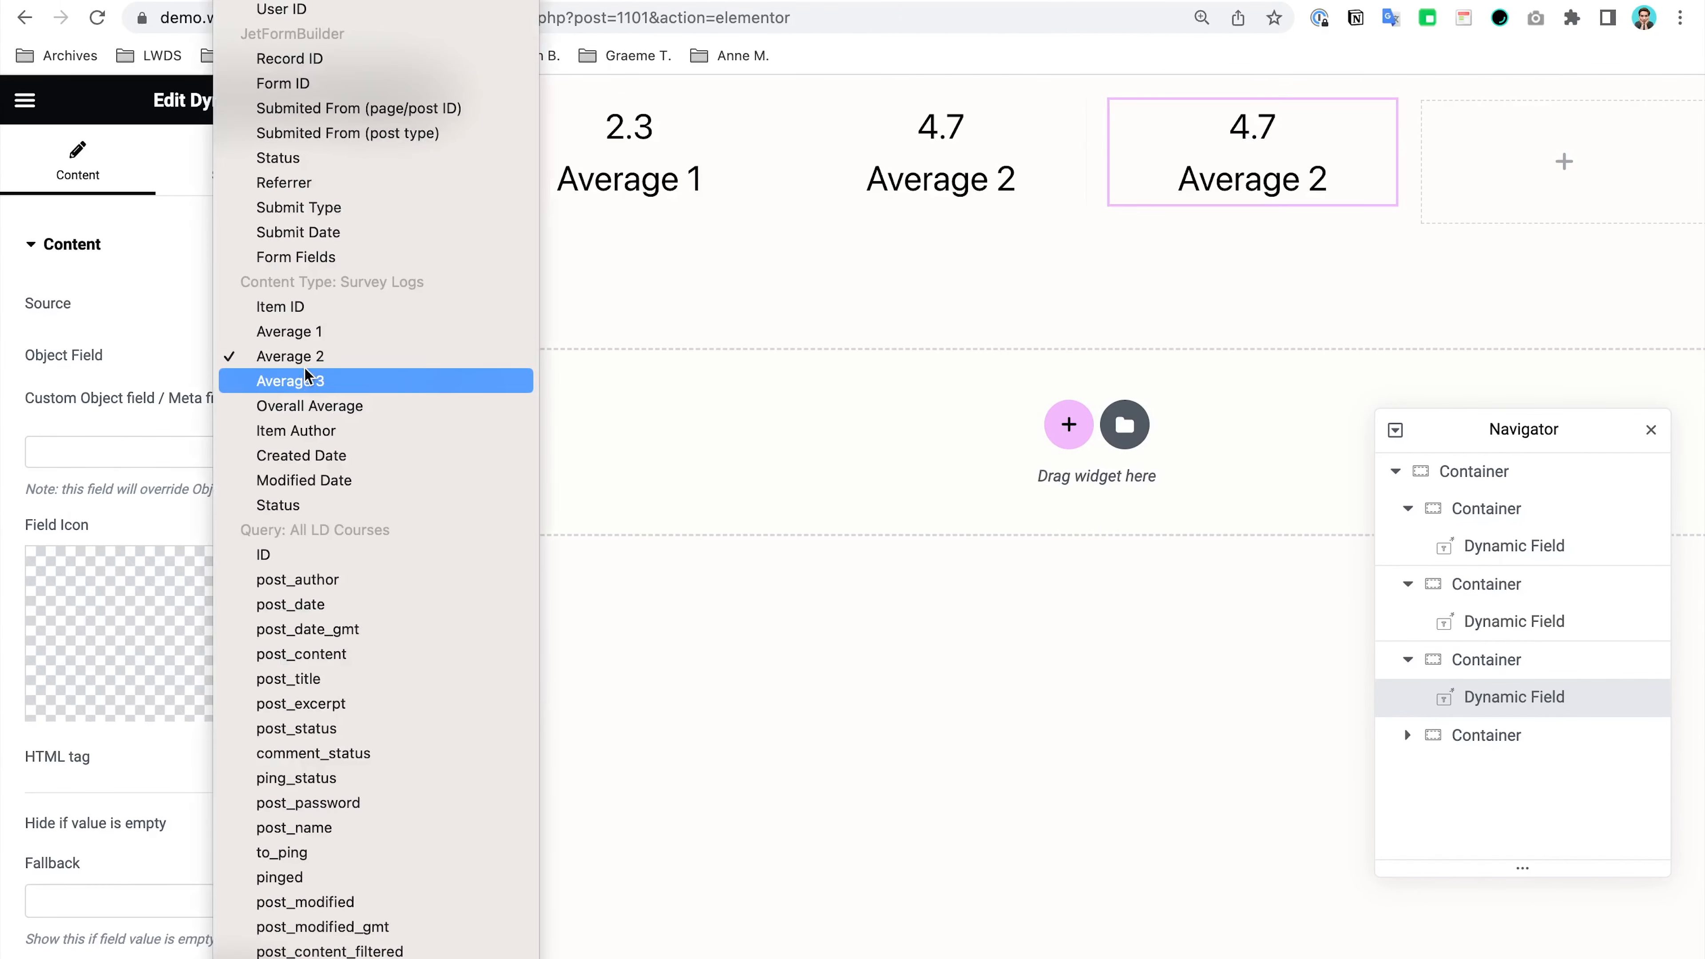
pyautogui.click(295, 381)
pyautogui.scroll(-8, 146, 618)
pyautogui.click(146, 618)
pyautogui.press('BackSpace')
pyautogui.write('3')
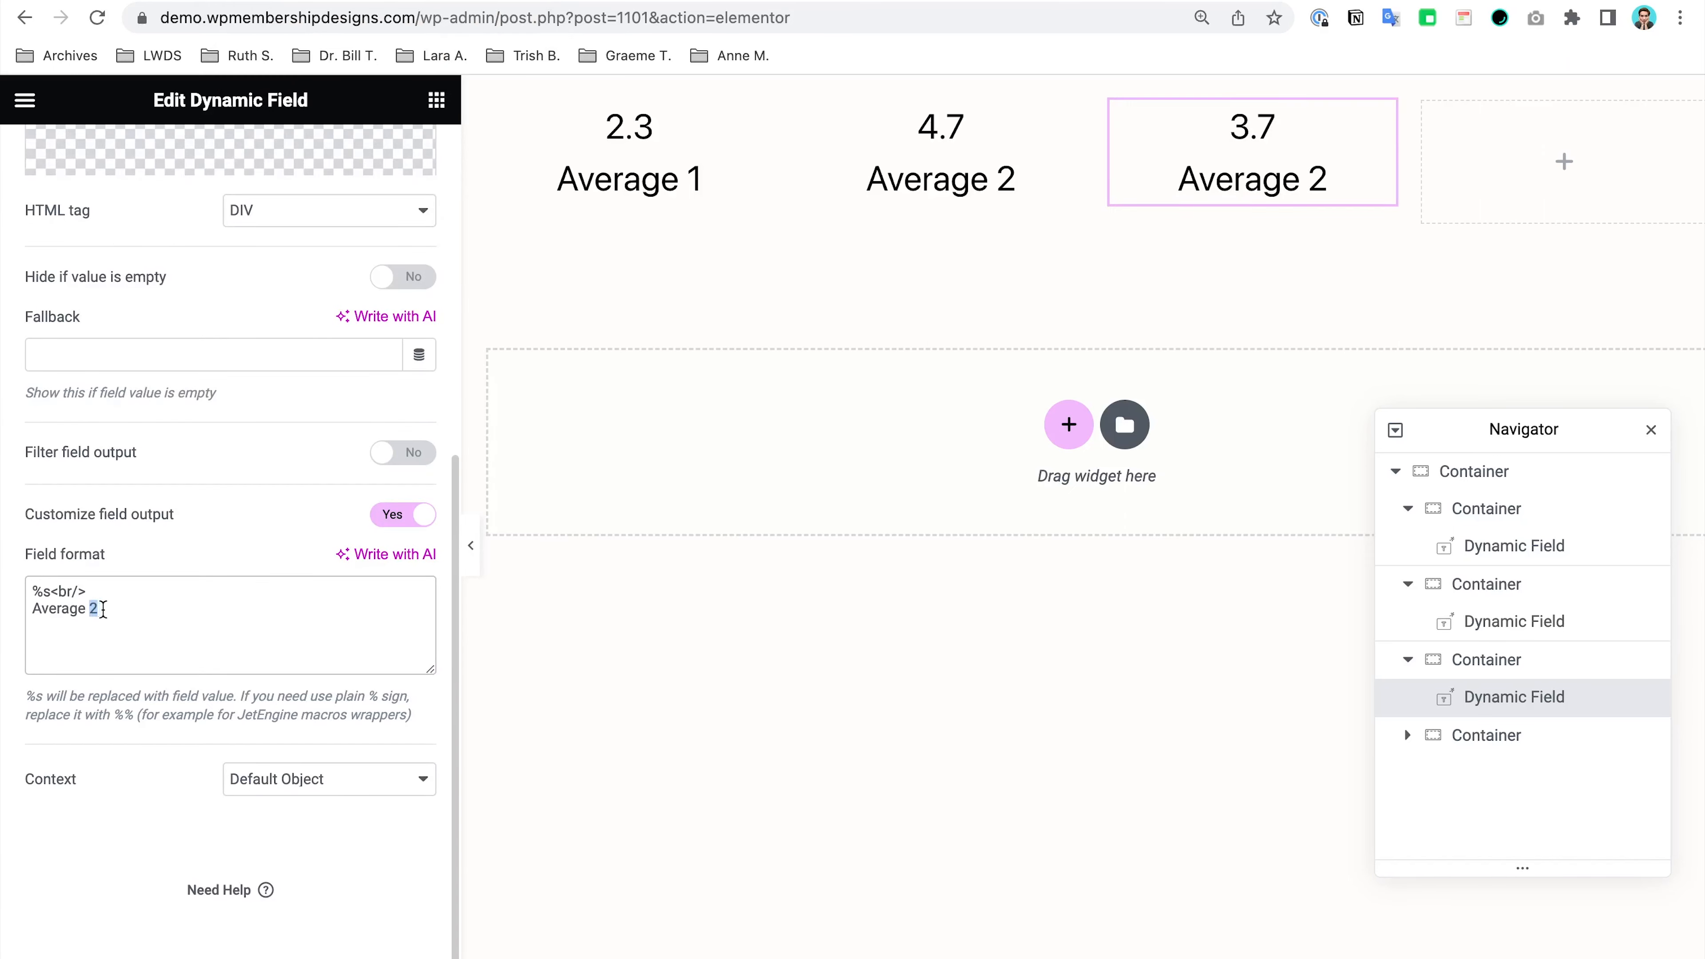
# Step: Duplicate the Average 3 field and move the copy into the fourth column
pyautogui.rightClick(1253, 180)
pyautogui.click(1298, 232)
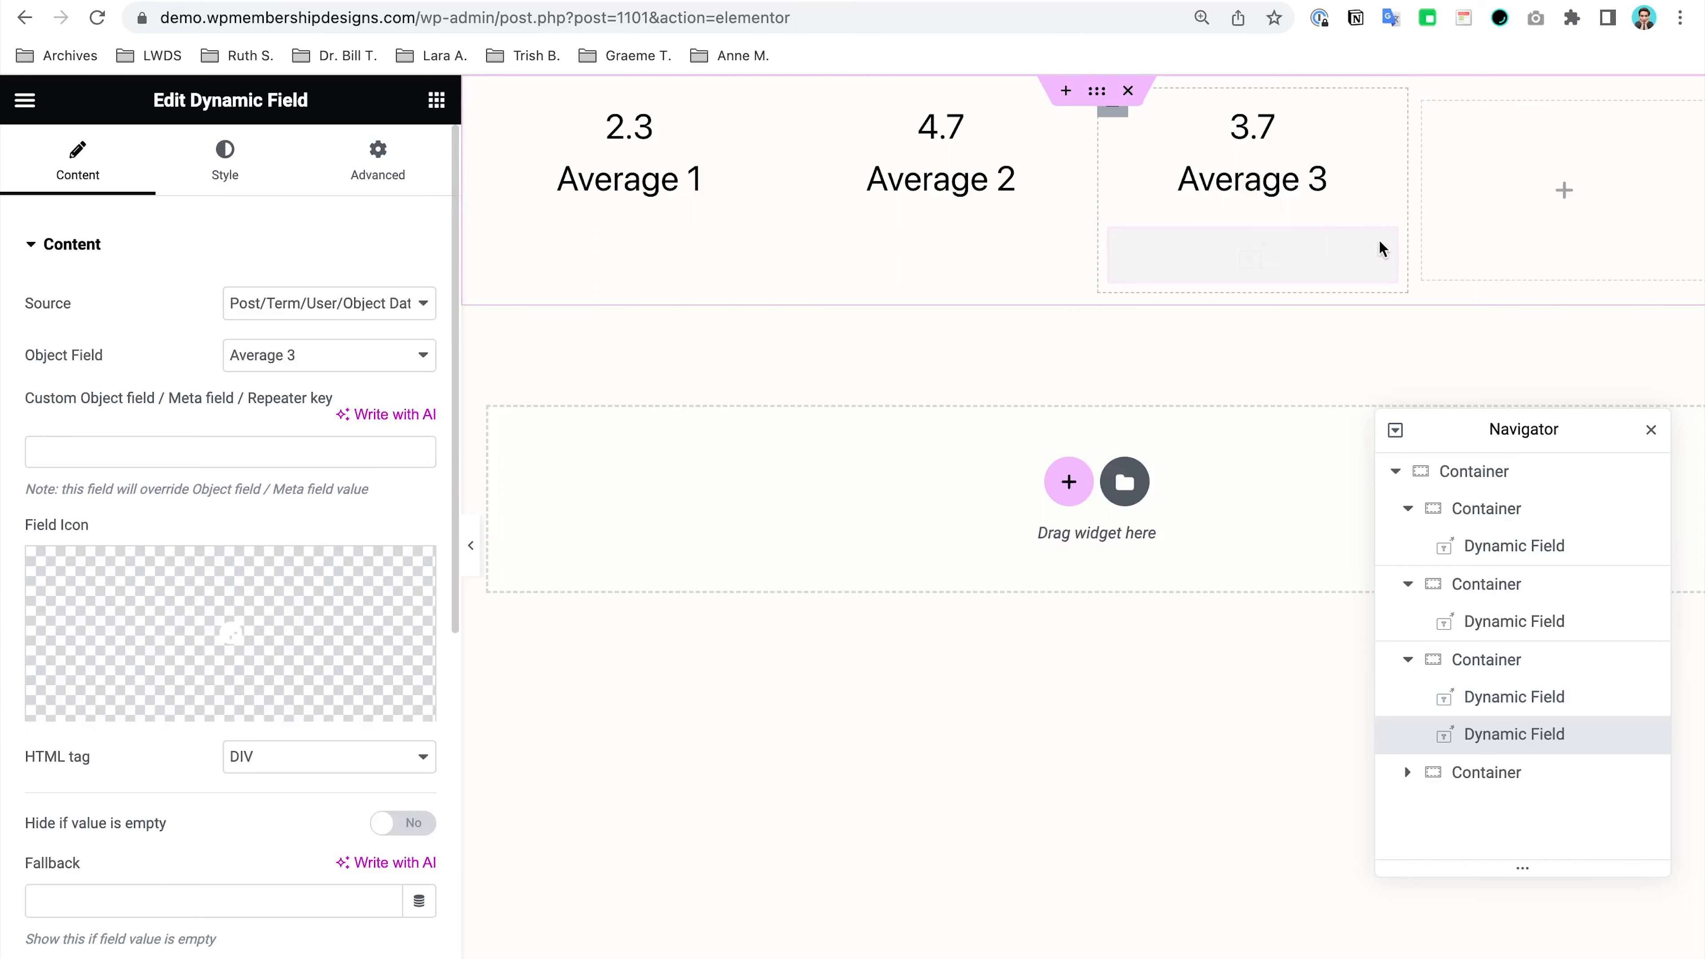
pyautogui.moveTo(1381, 245); pyautogui.dragTo(1544, 215)
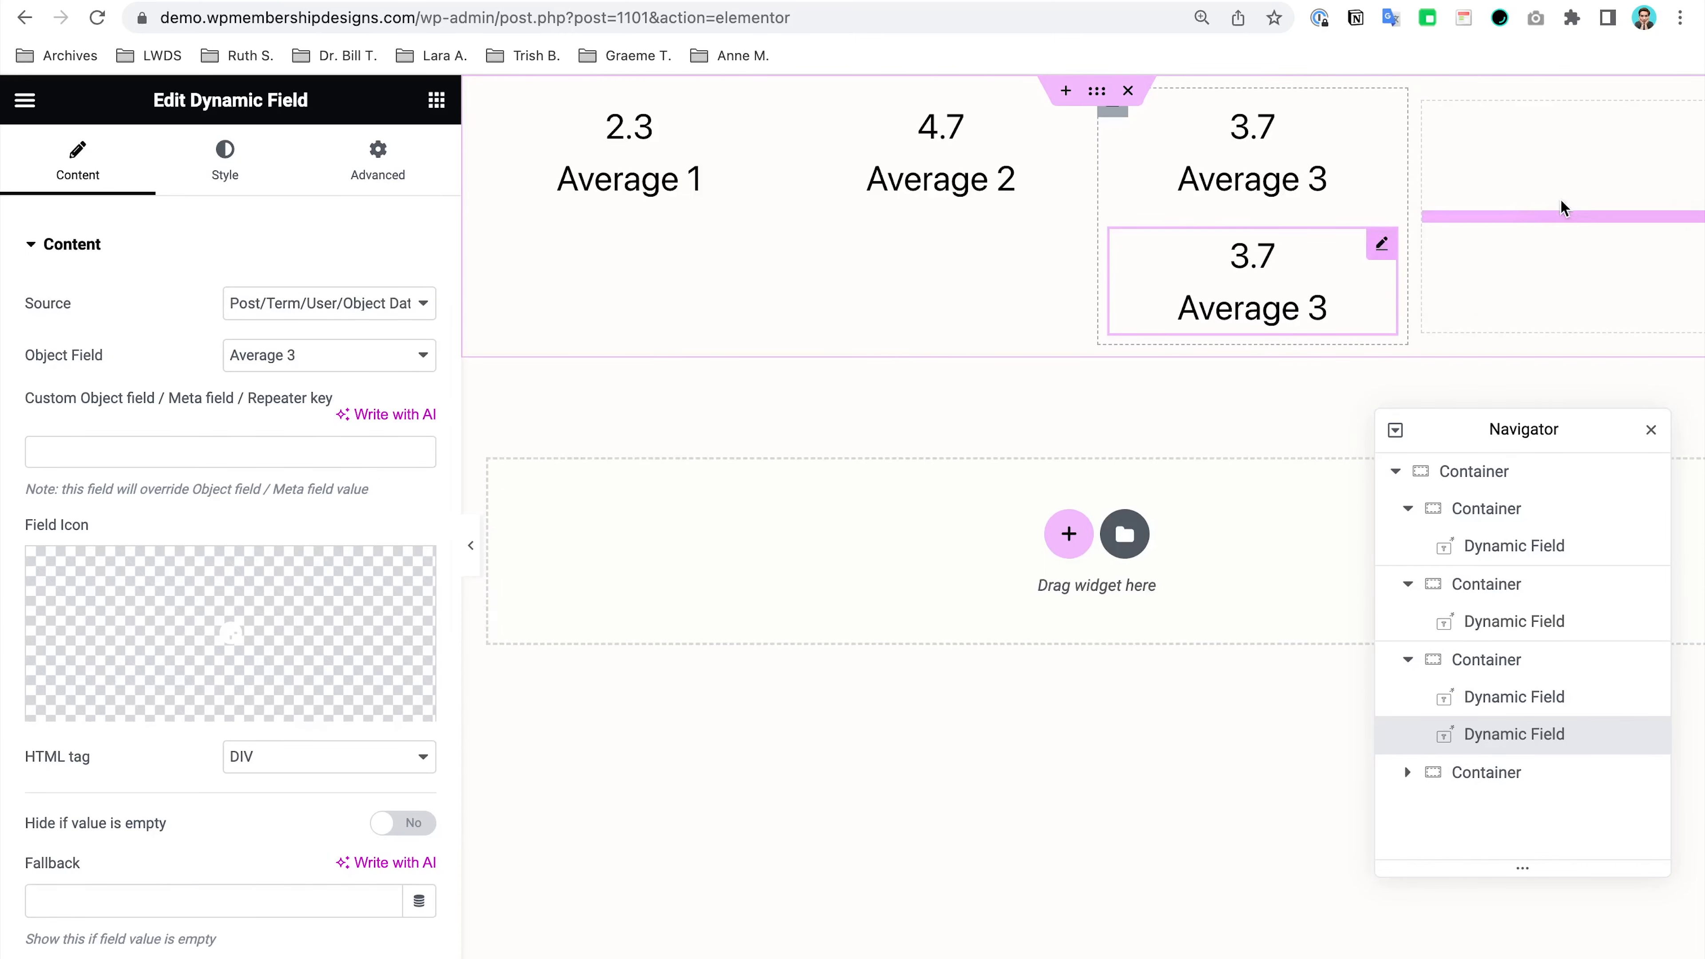
# Step: Set the fourth column's dynamic field to the Overall Average object field, change its format label to "Overall Average", and update the template
pyautogui.click(321, 363)
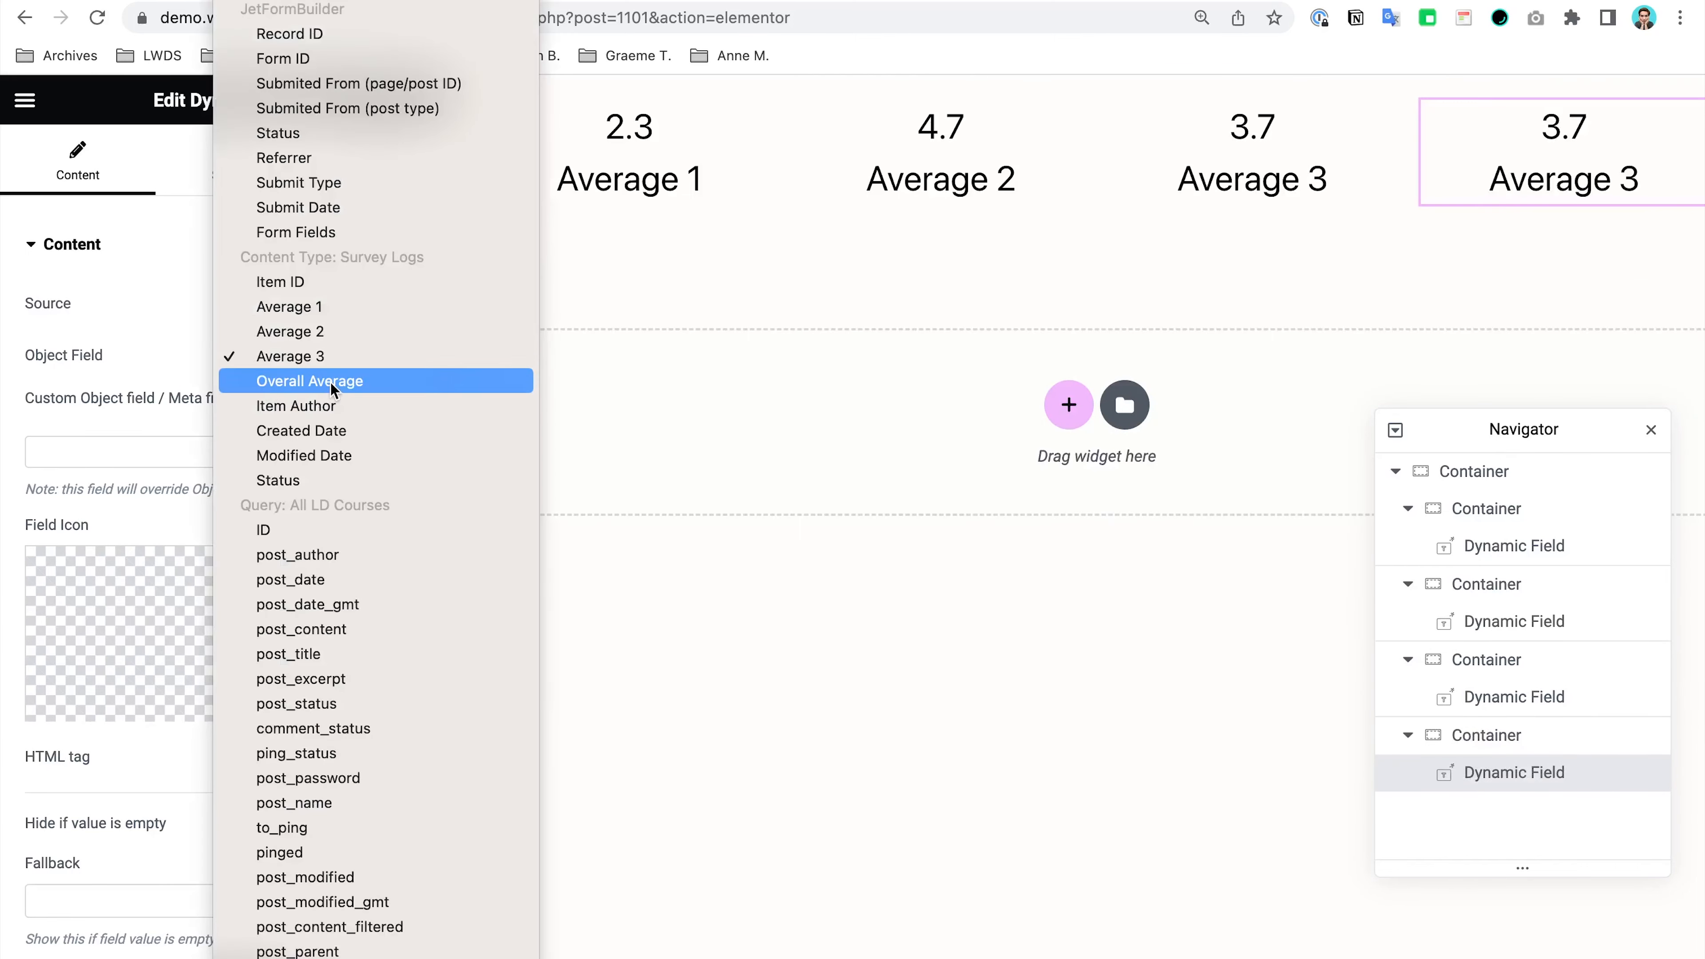
pyautogui.click(316, 381)
pyautogui.scroll(-8, 187, 669)
pyautogui.doubleClick(94, 607)
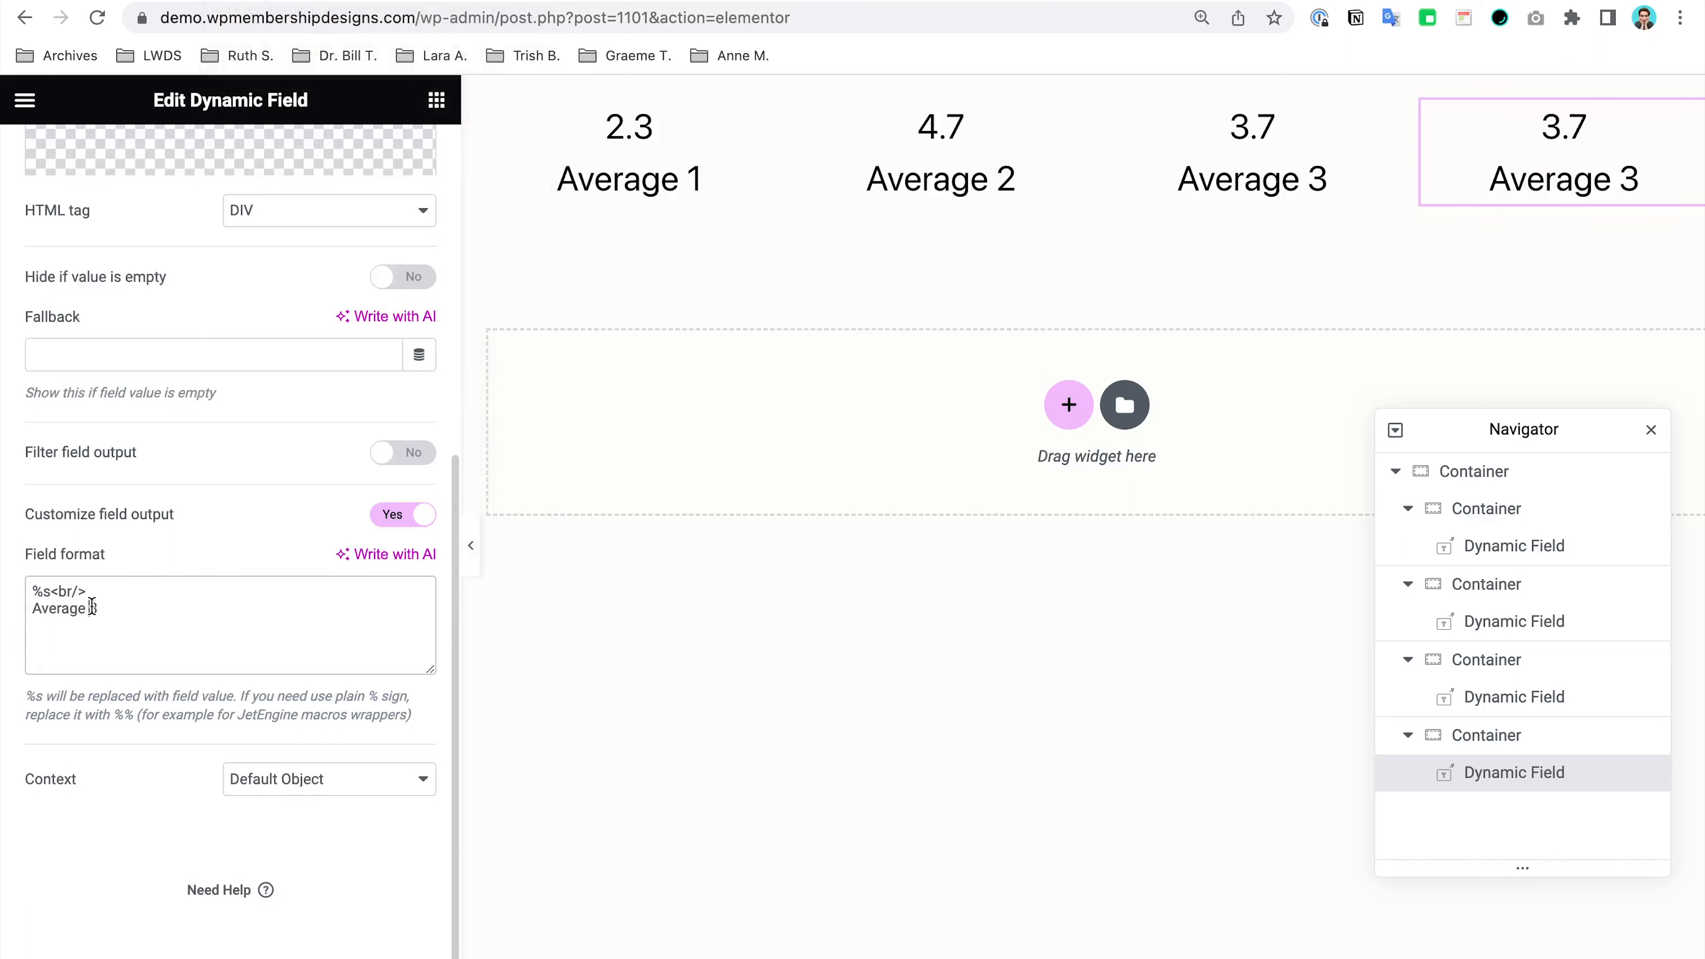
pyautogui.press('BackSpace')
pyautogui.press('BackSpace')
pyautogui.press('BackSpace')
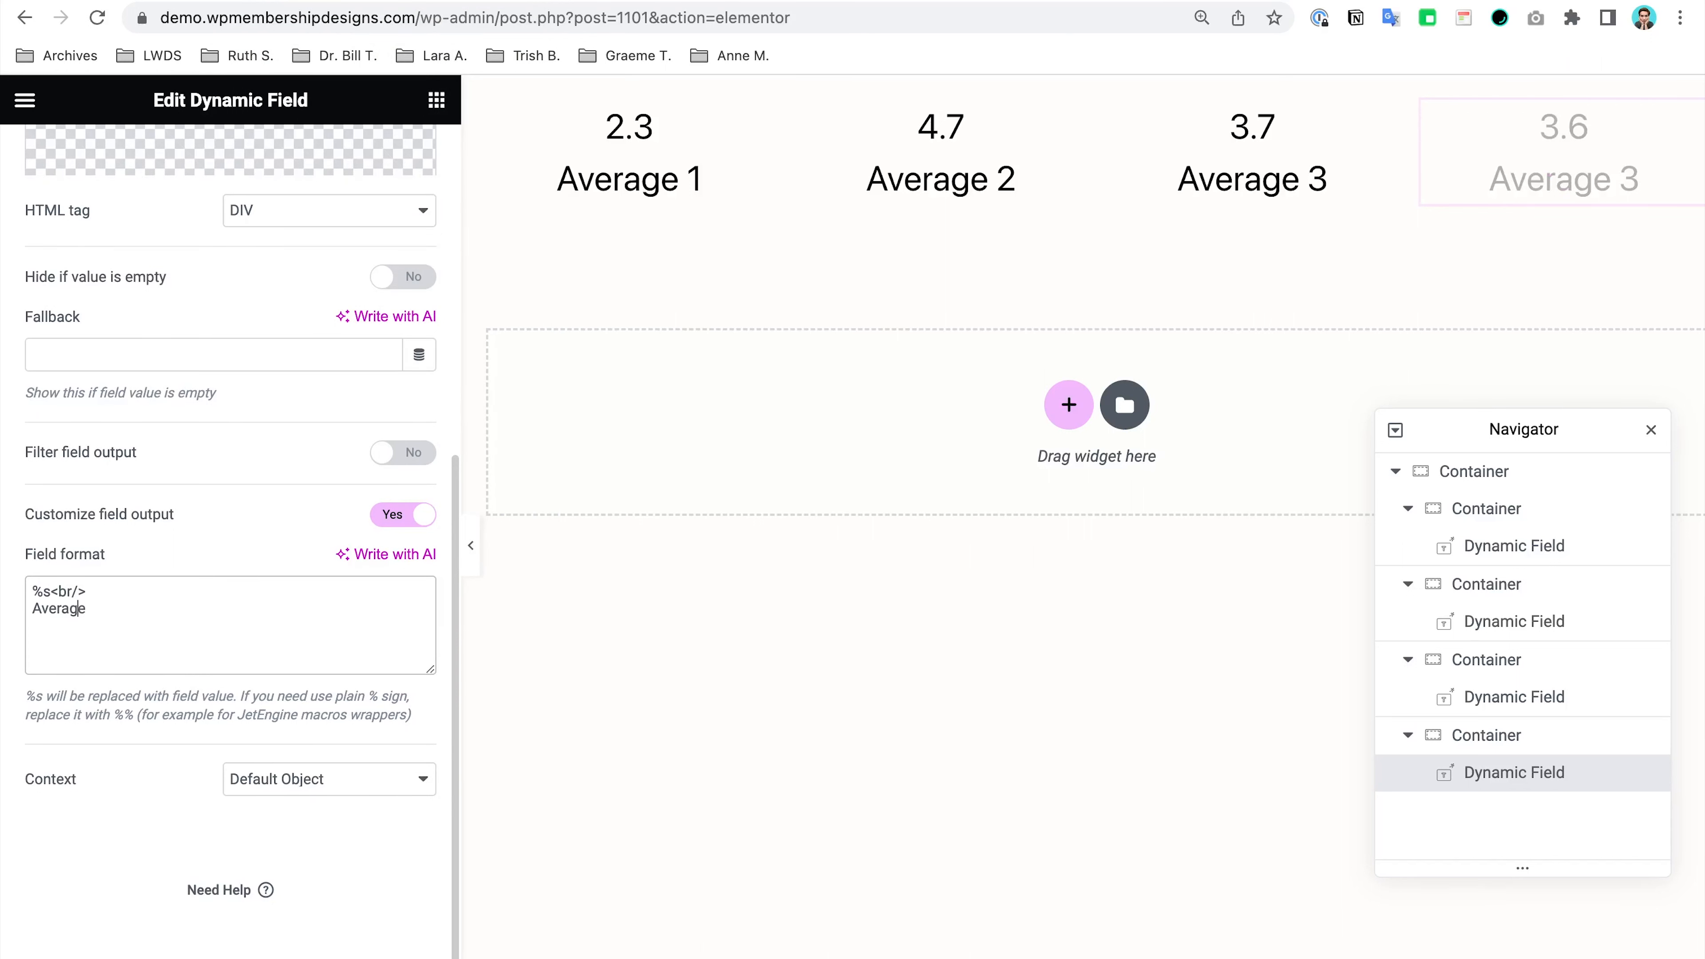
pyautogui.write('Overall')
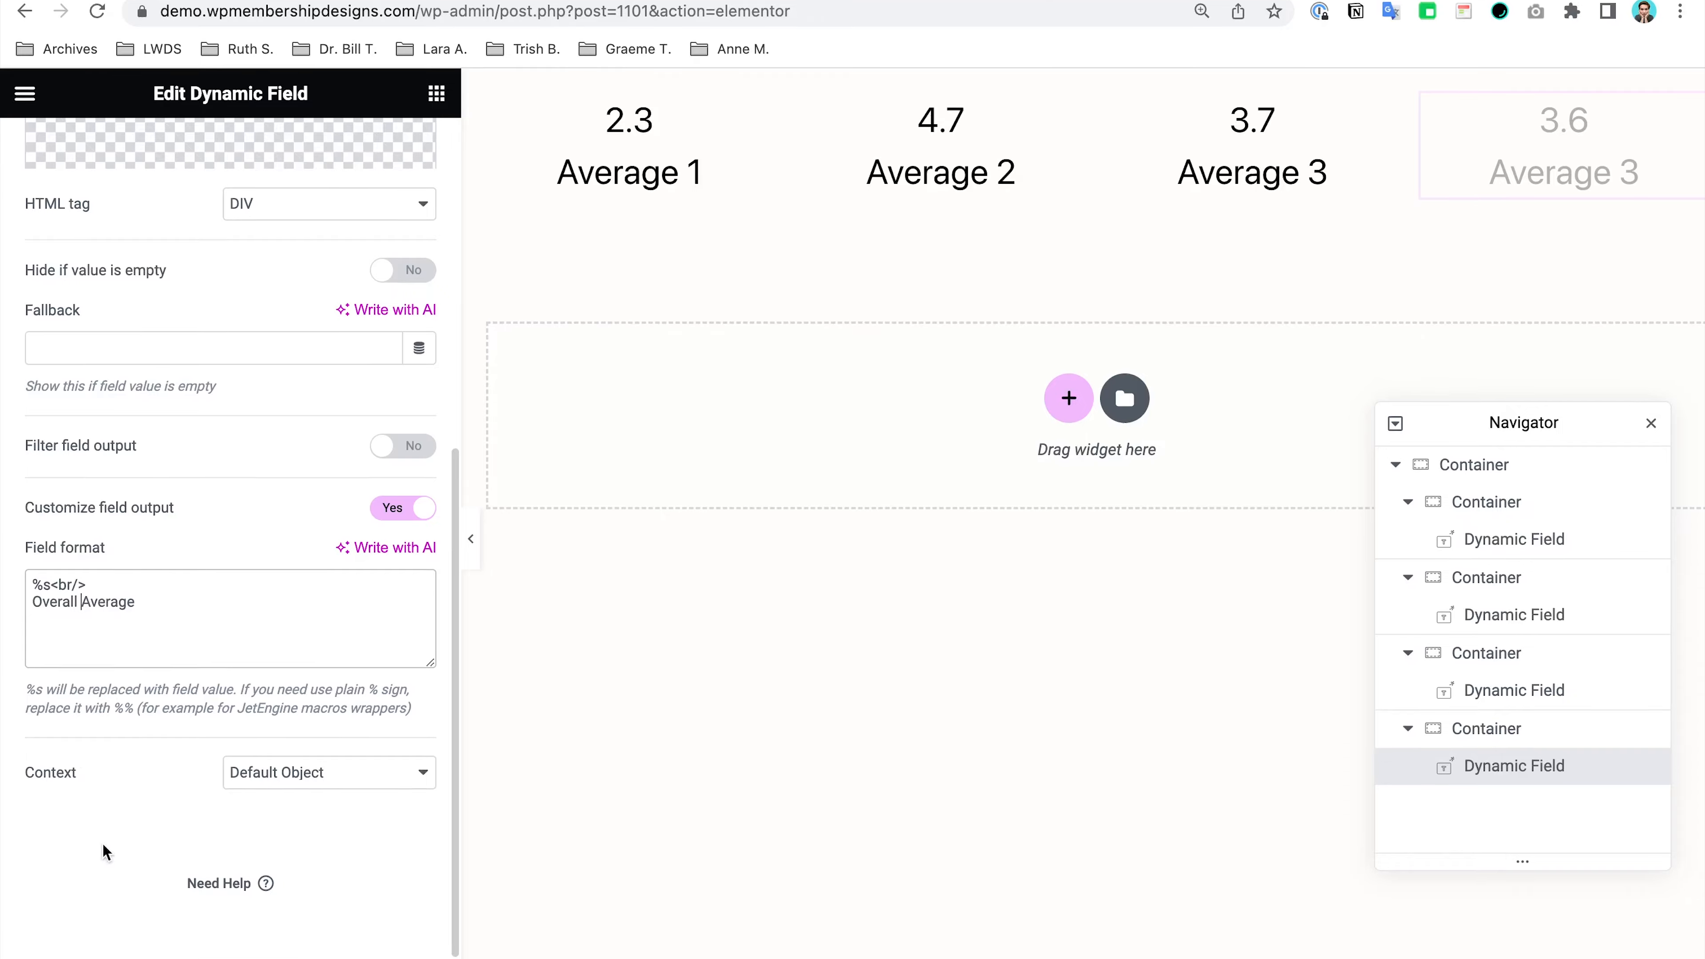
pyautogui.click(349, 937)
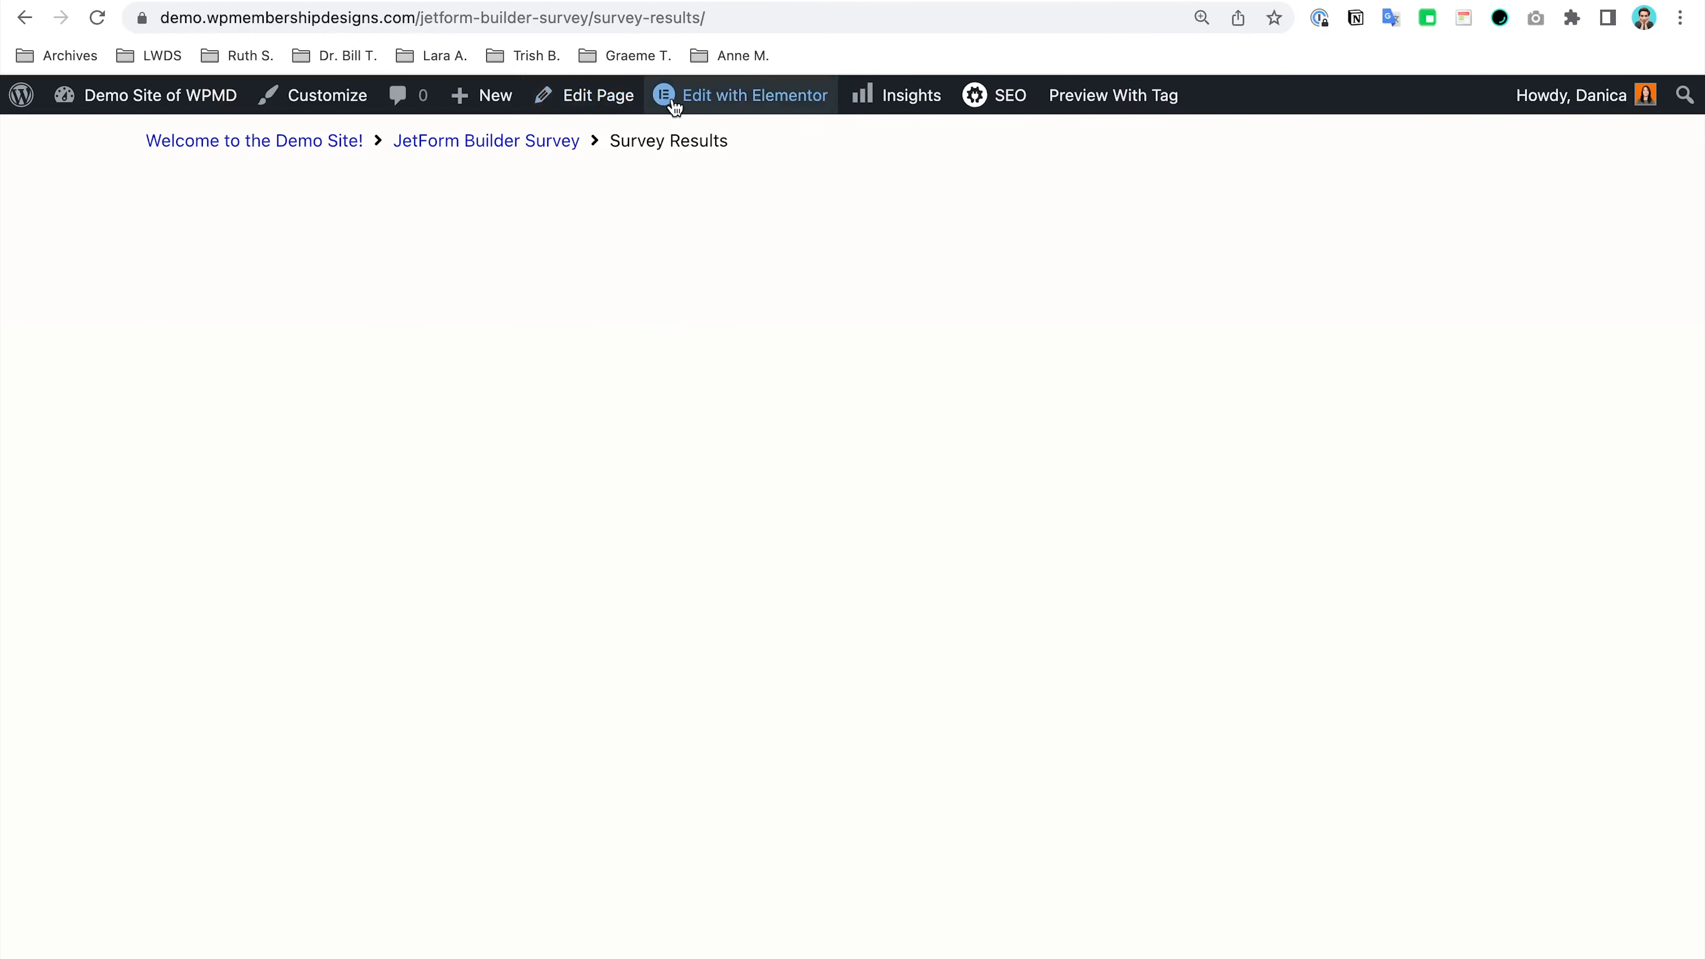
# Step: Open the Survey Results page for editing in Elementor and add a Listing Grid widget to it
pyautogui.click(727, 102)
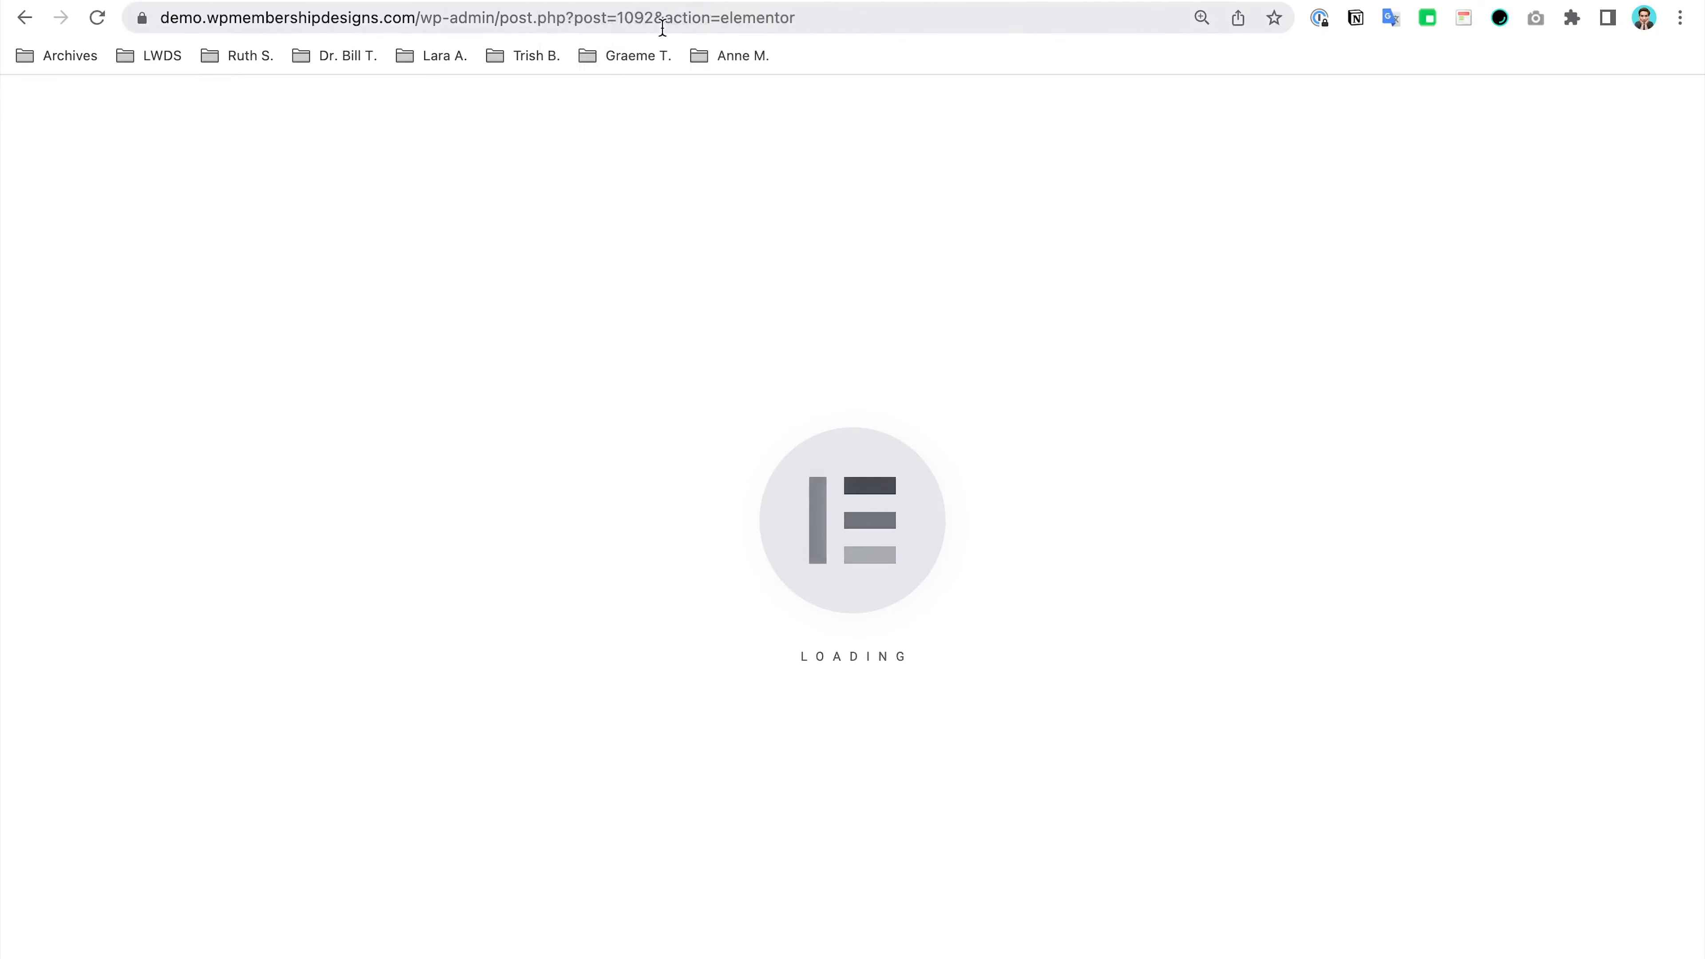
pyautogui.click(324, 164)
pyautogui.write('list')
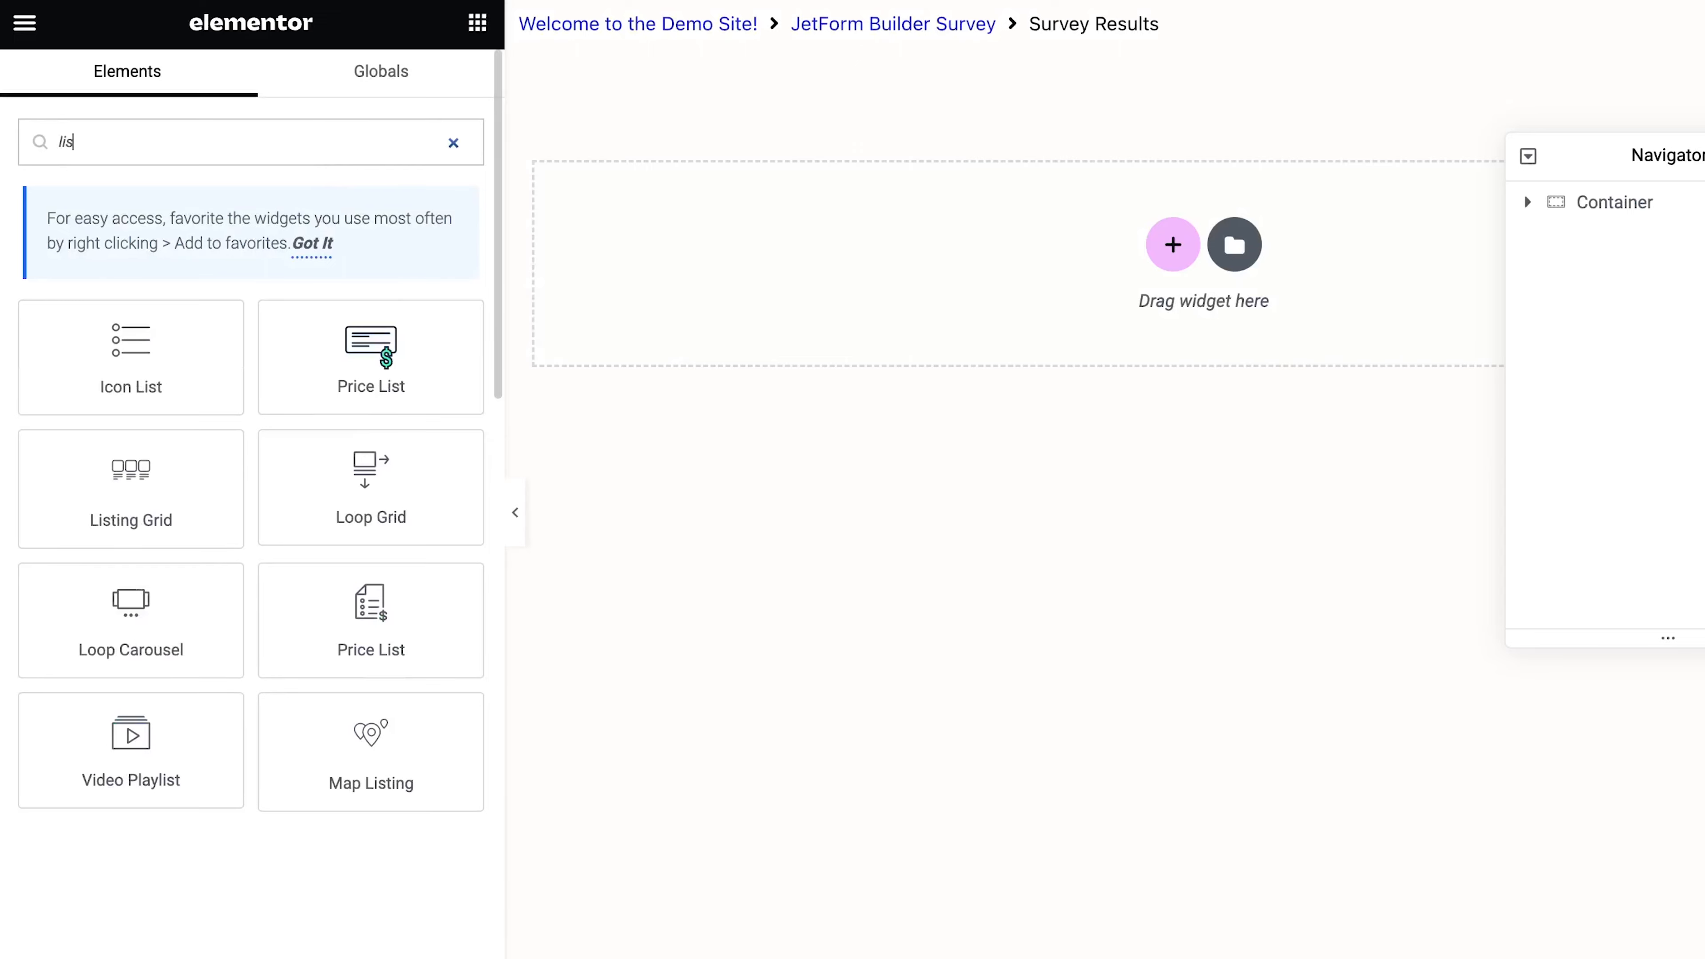
pyautogui.moveTo(169, 484); pyautogui.dragTo(815, 278)
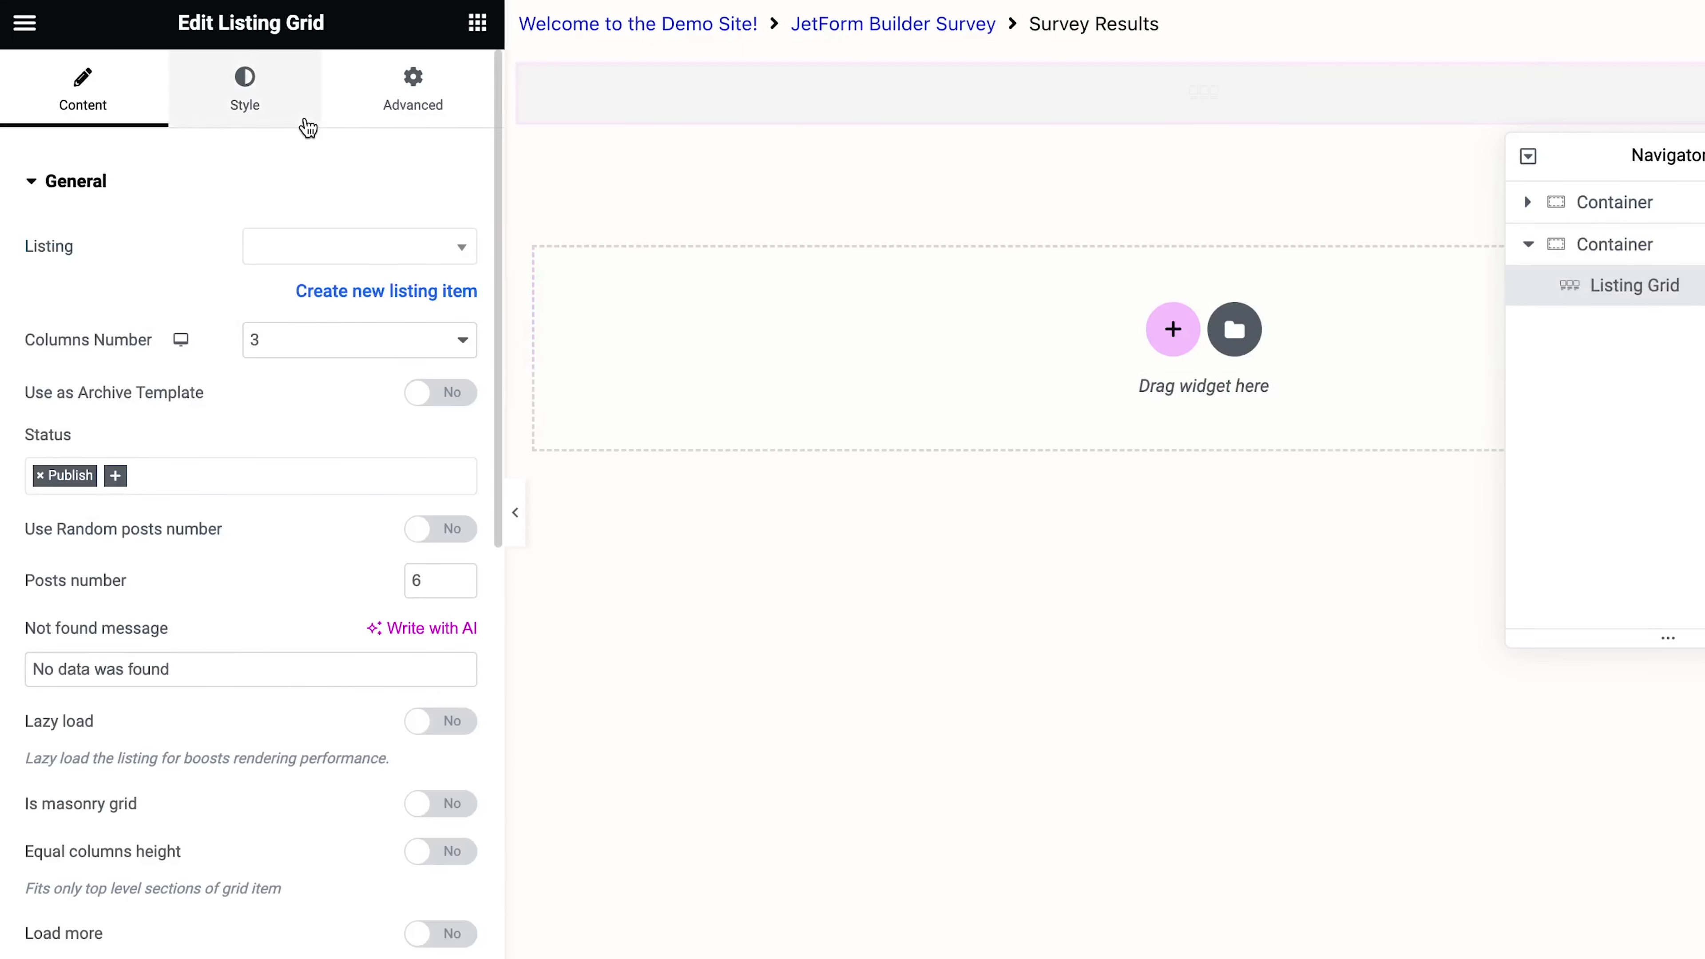
# Step: Set the grid's listing to "Survey Logs - Listing" and its number of columns to 1
pyautogui.click(343, 257)
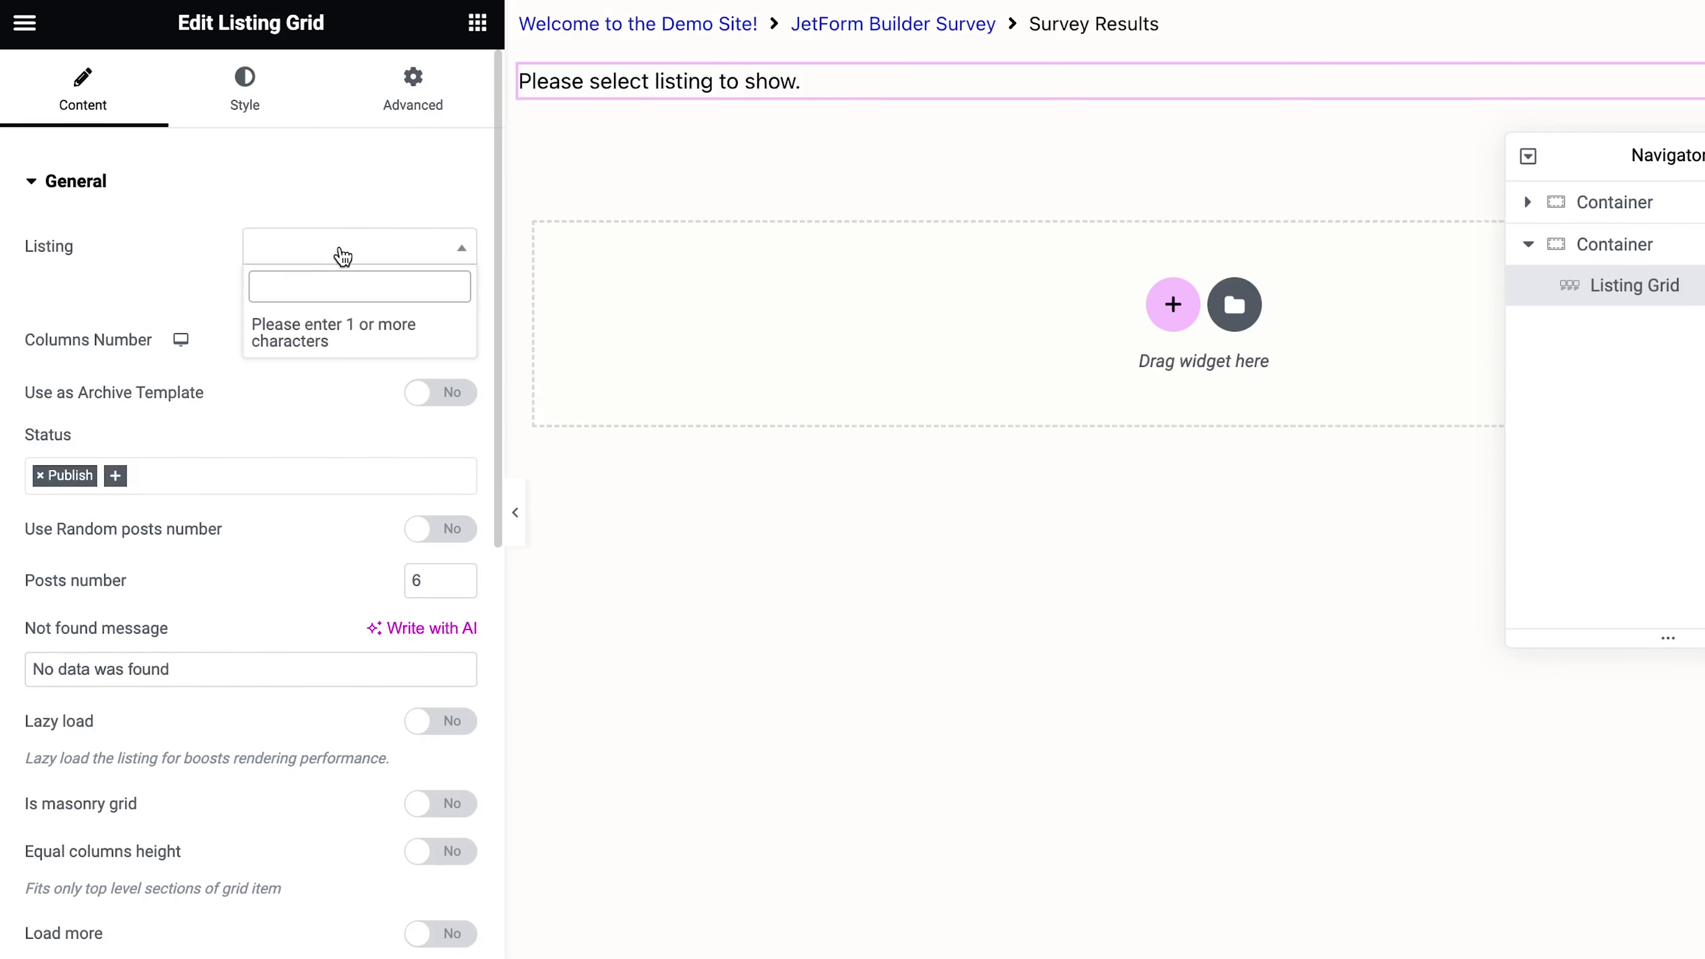
pyautogui.write('survey')
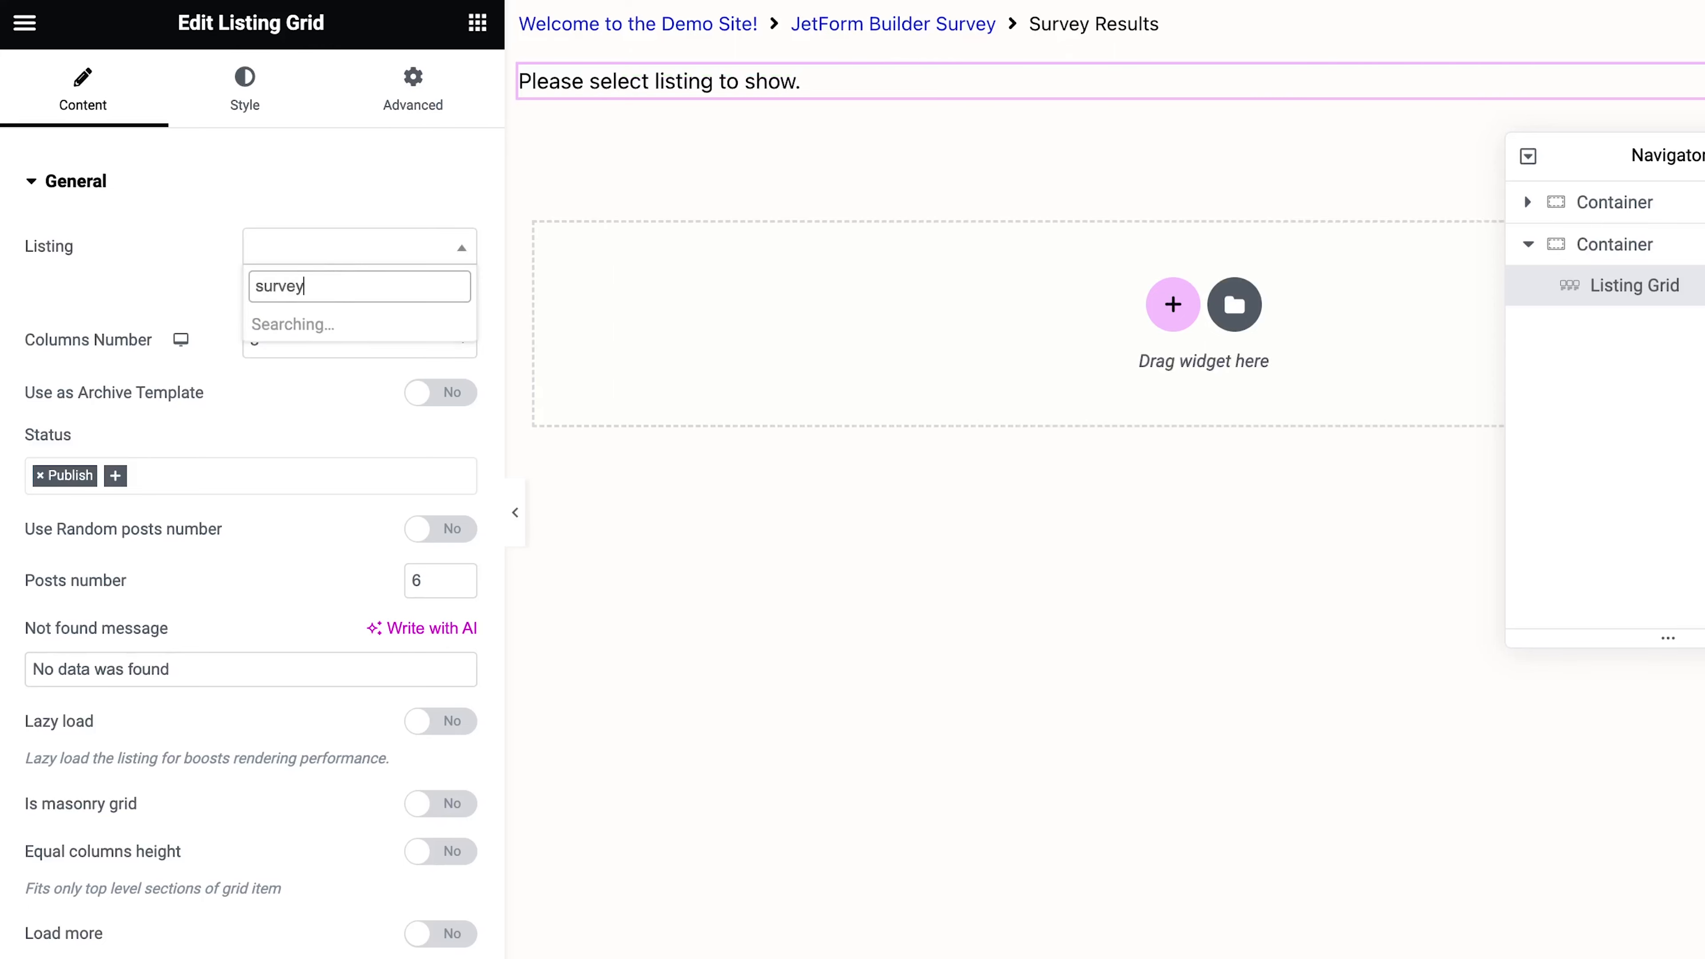
pyautogui.click(336, 326)
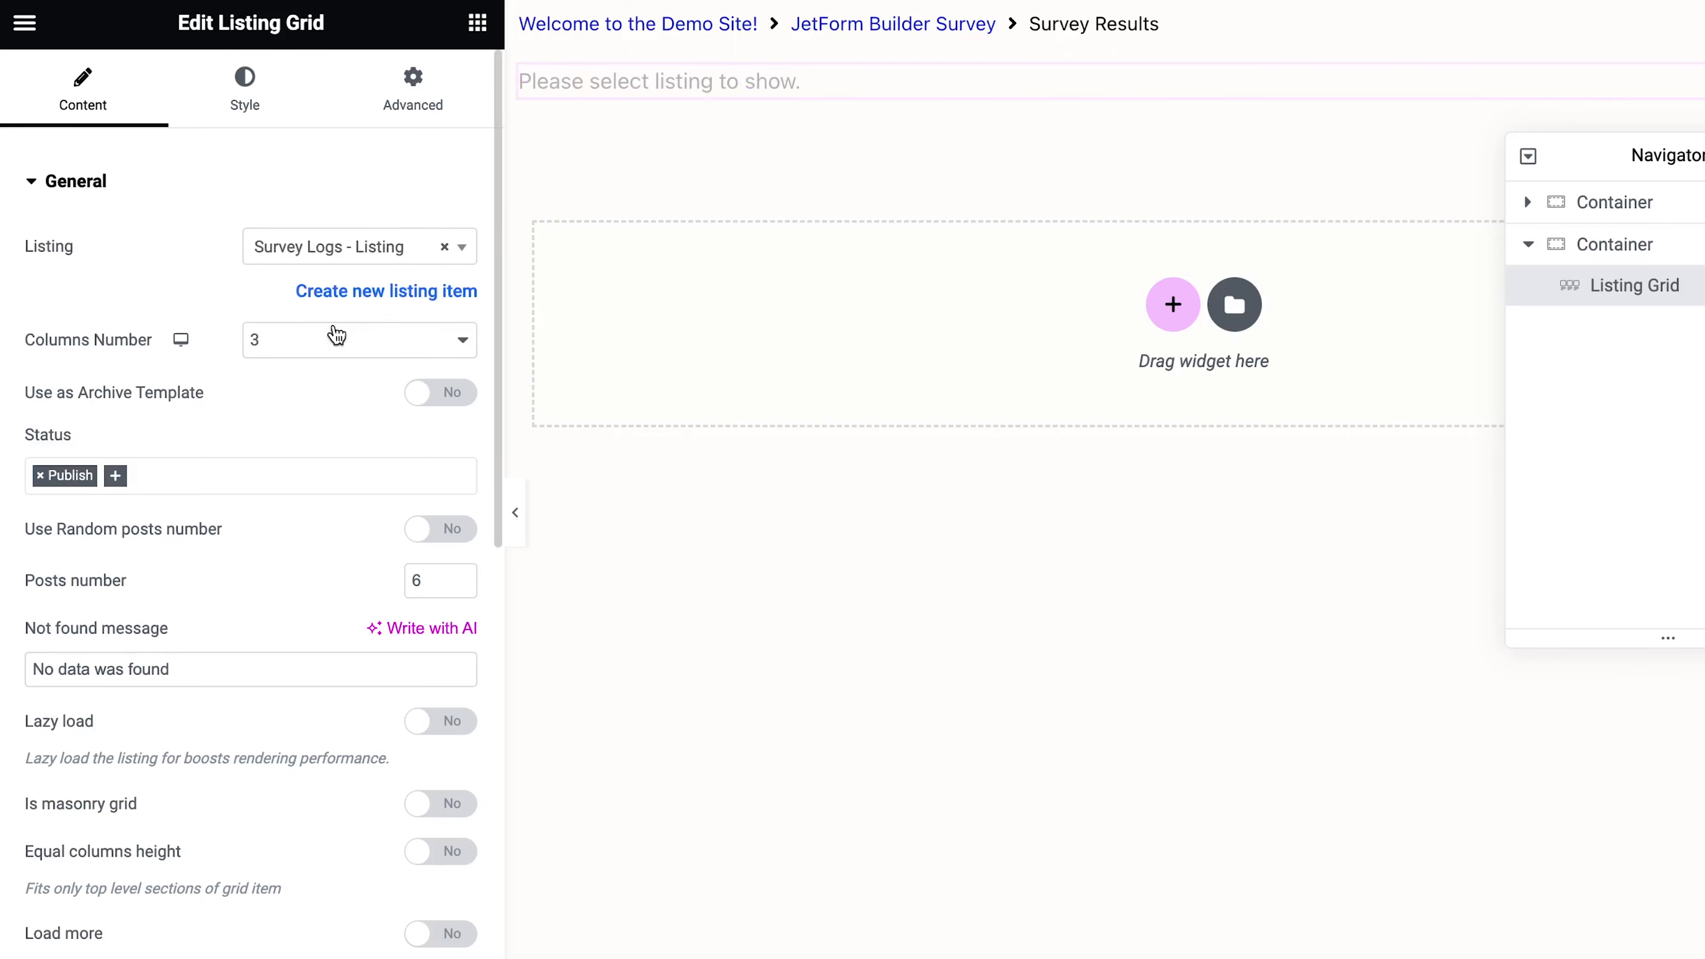
pyautogui.click(336, 338)
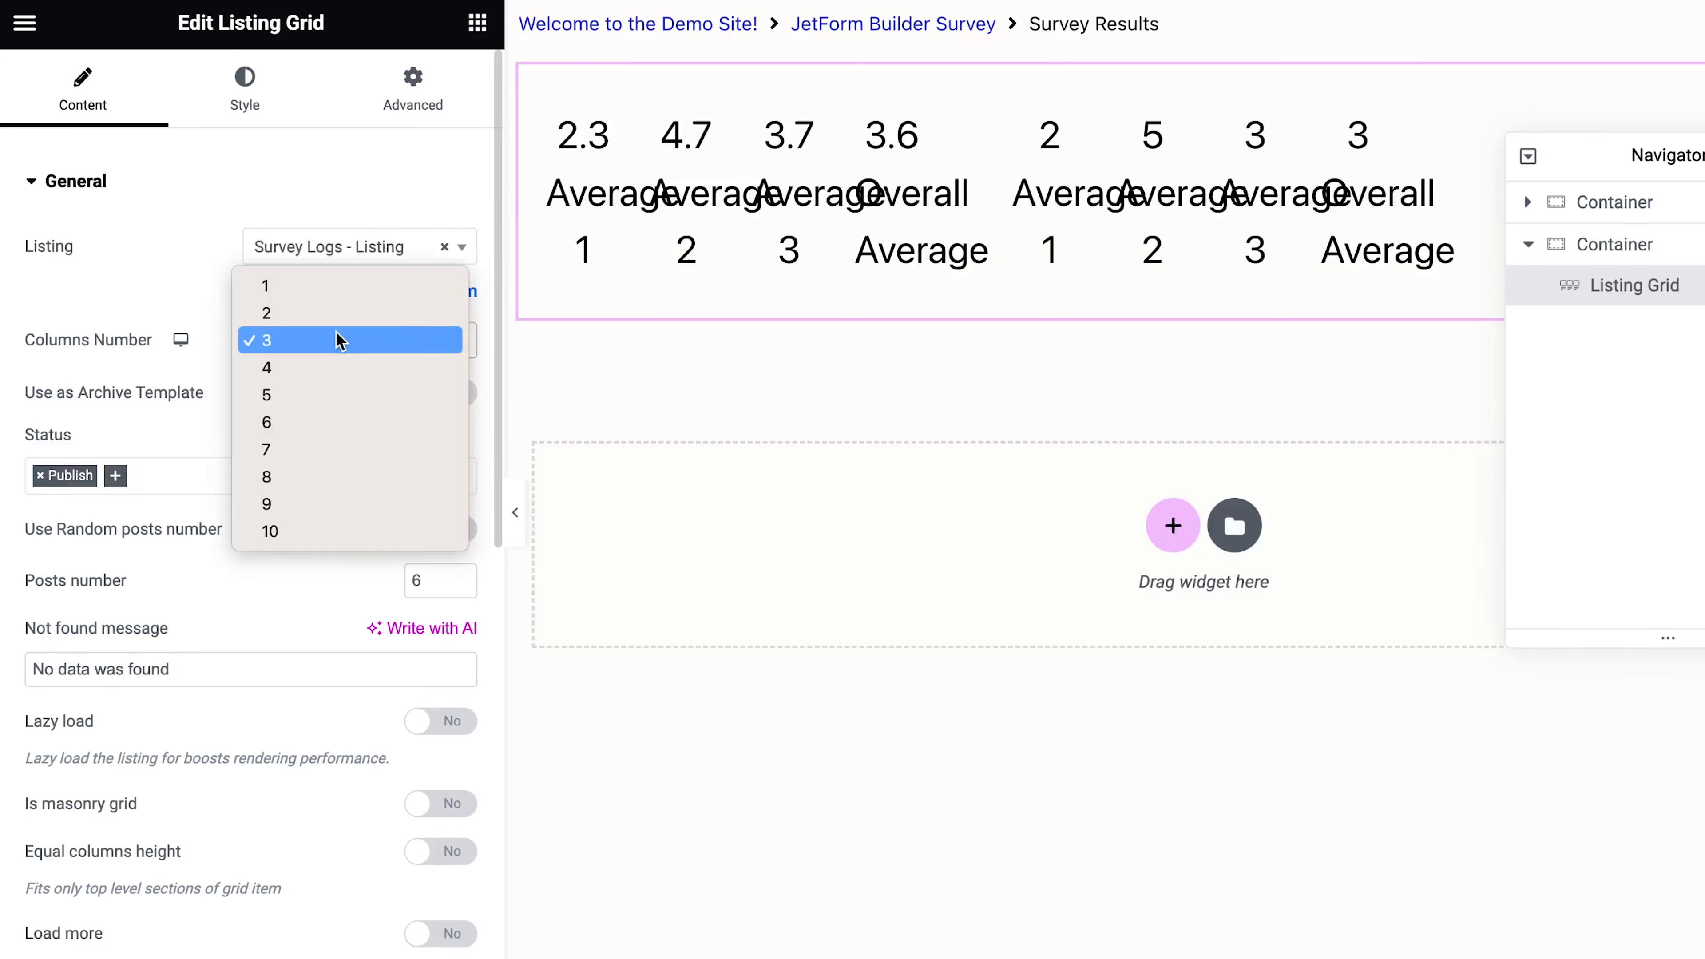
pyautogui.click(331, 289)
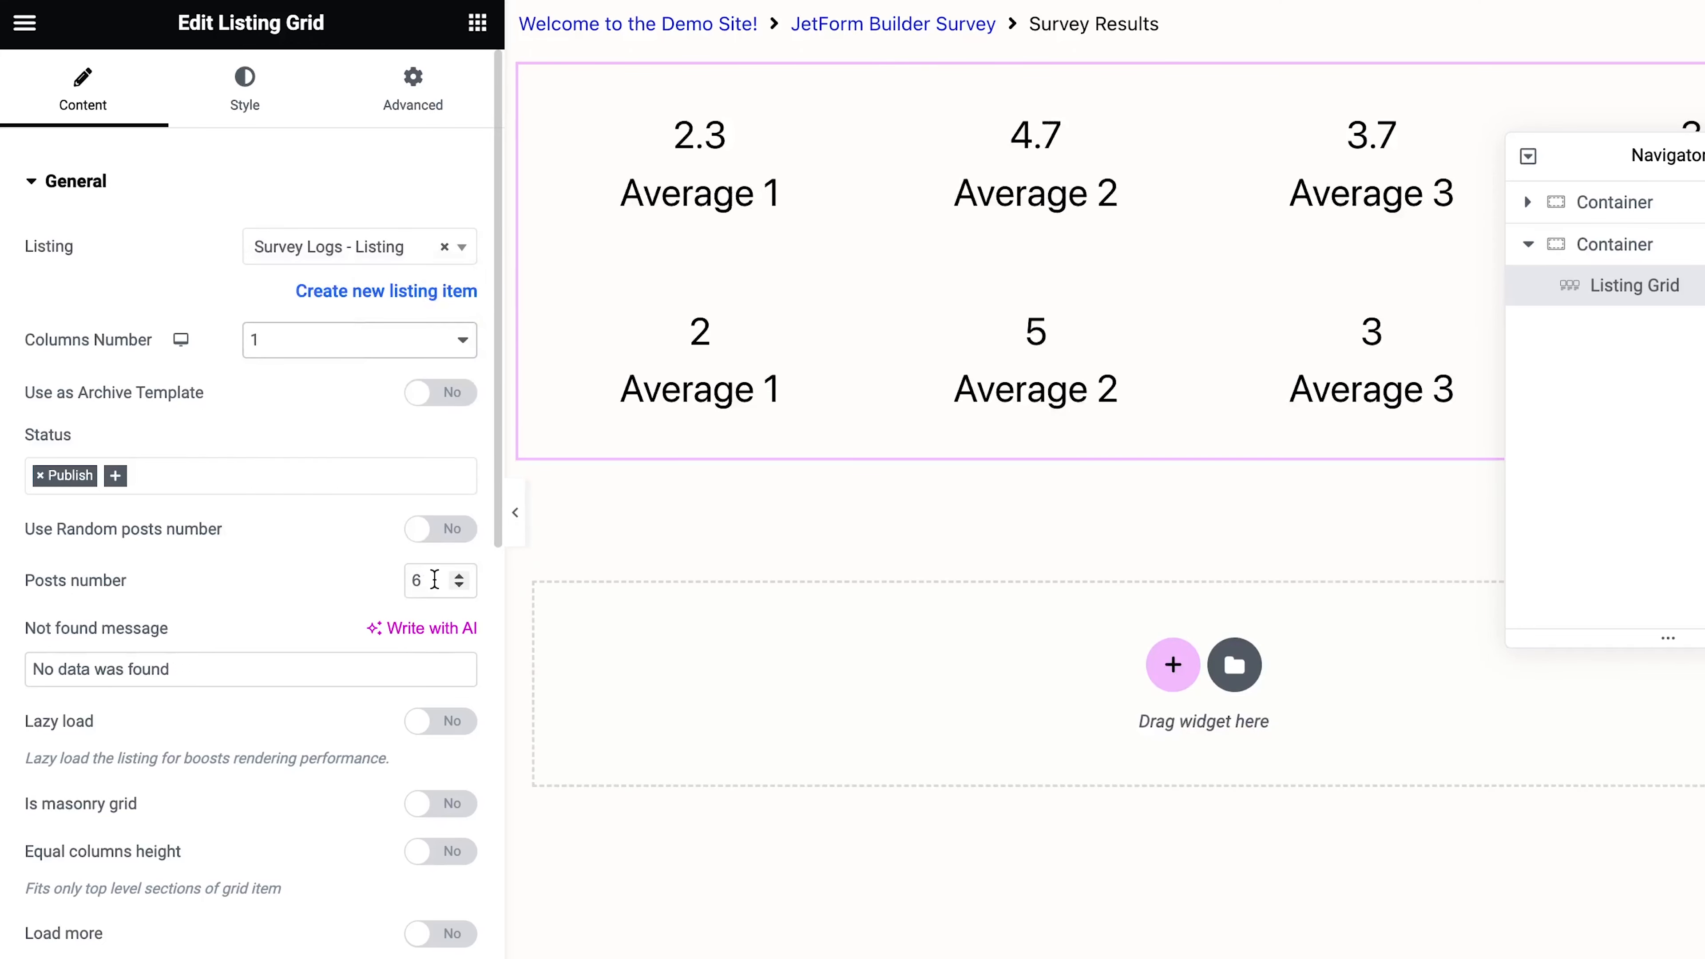
# Step: Save the Survey Results page and open its front-end preview
pyautogui.moveTo(1597, 155); pyautogui.dragTo(1579, 507)
pyautogui.hotkey('ctrl', 's')
pyautogui.click(331, 947)
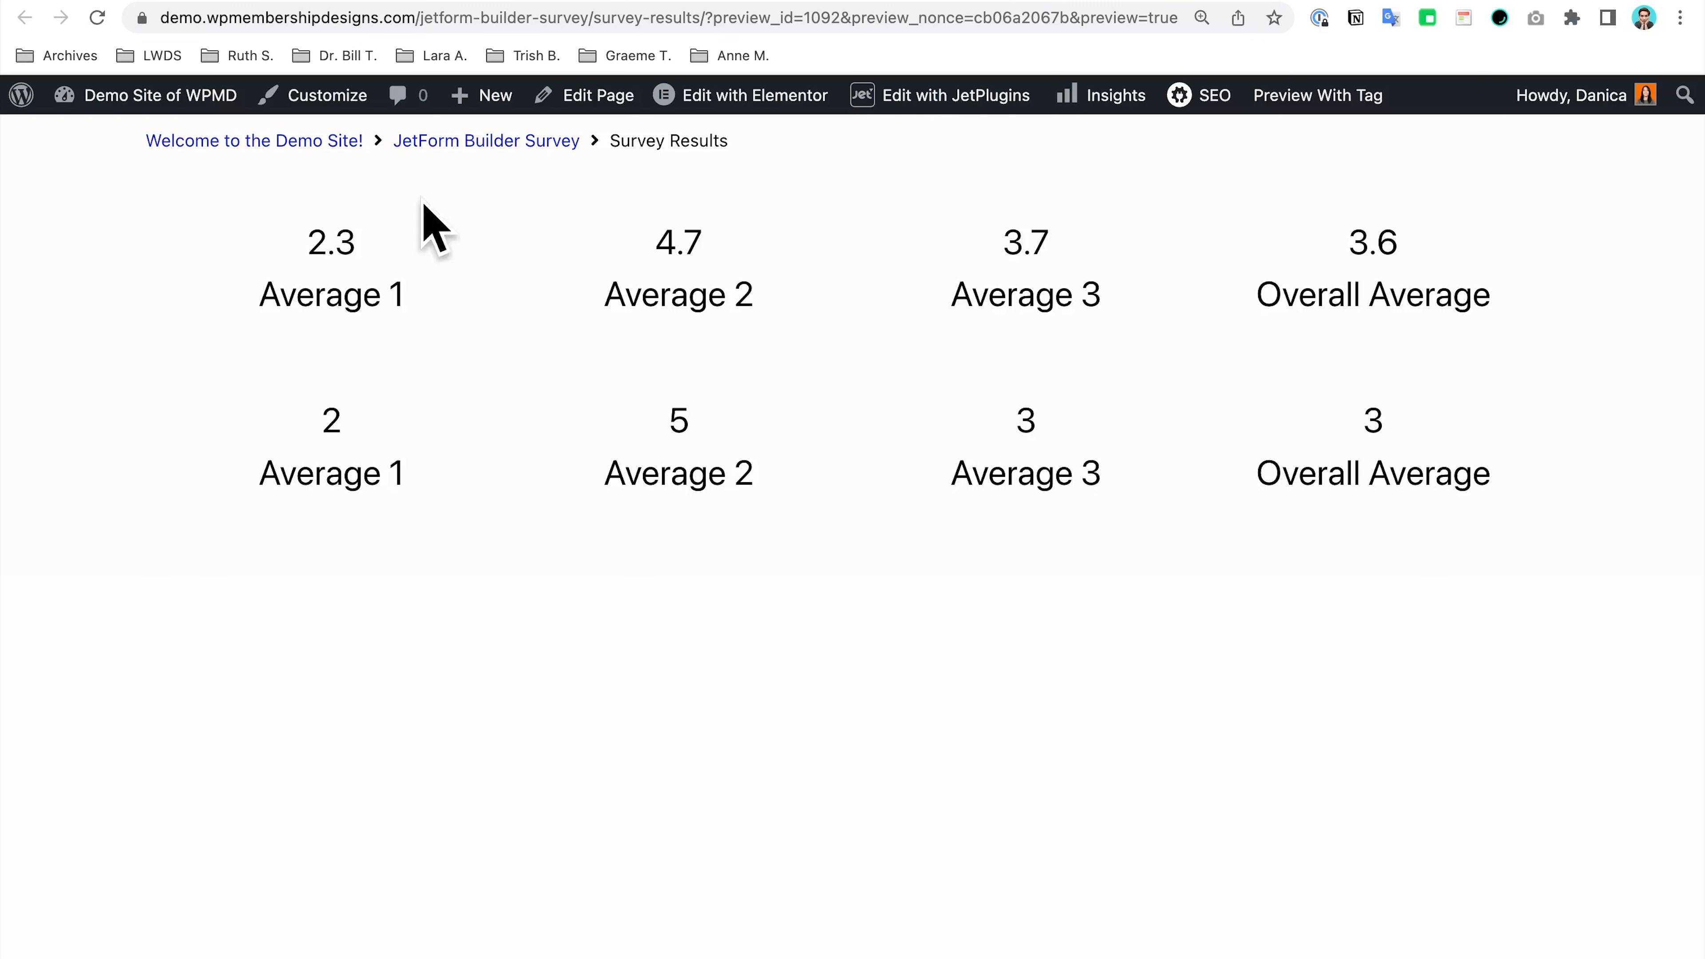
pyautogui.moveTo(329, 242); pyautogui.dragTo(354, 244)
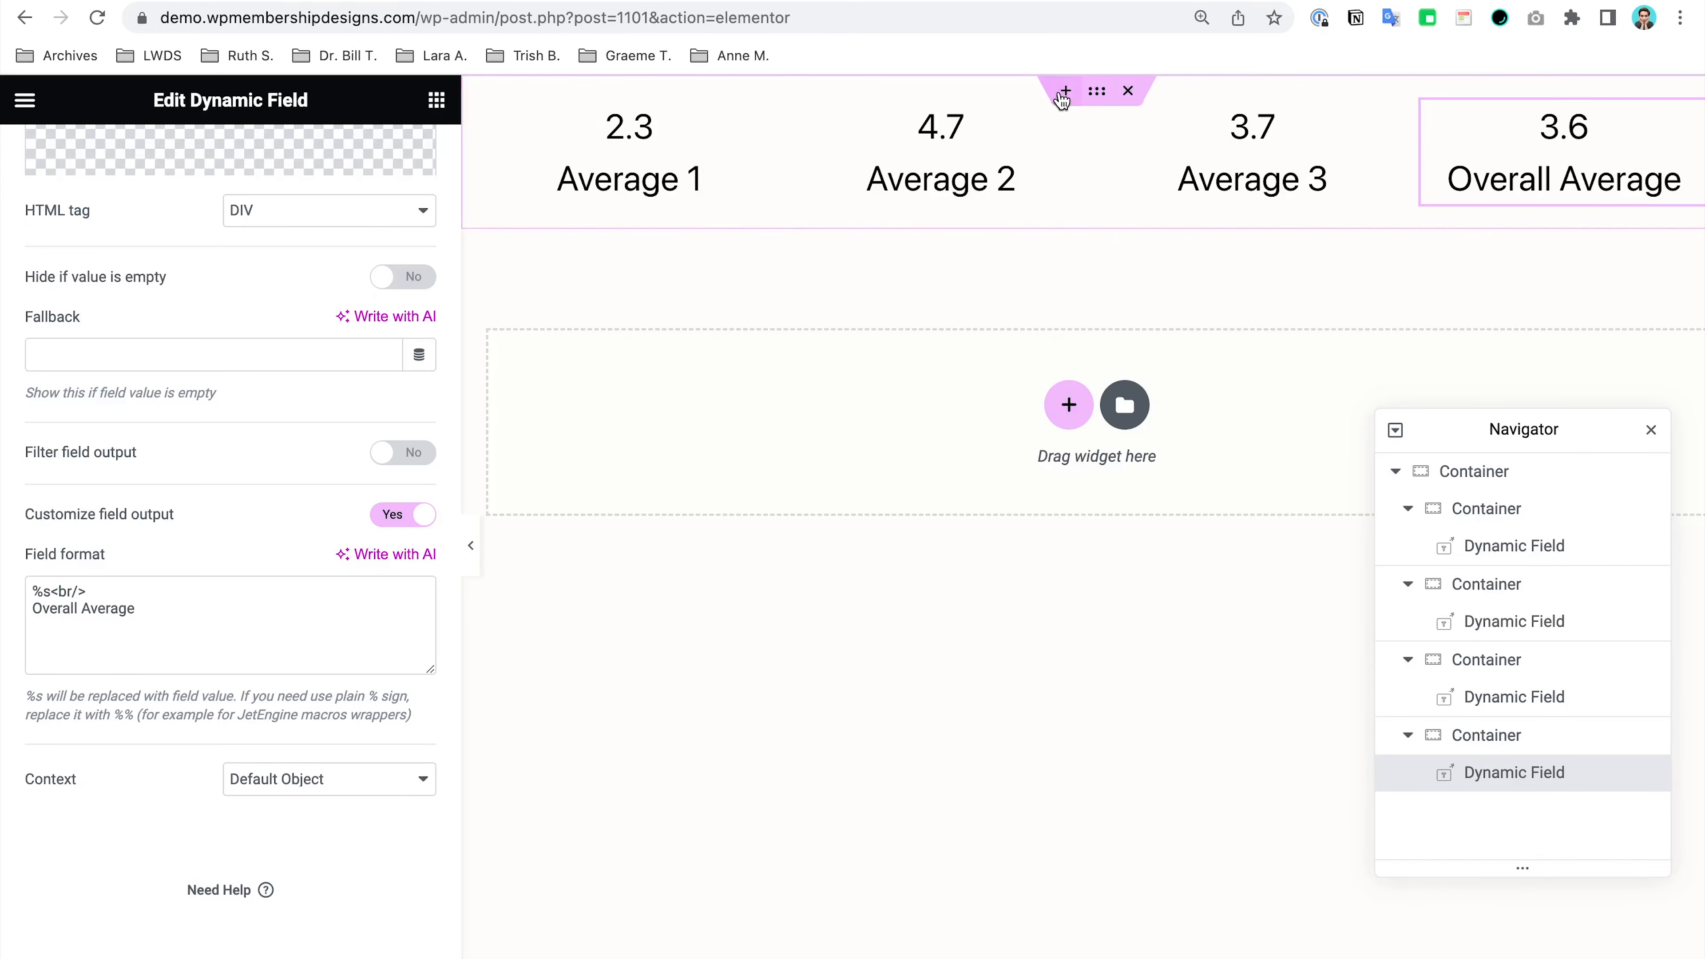
# Step: In the listing template, give the parent container of the four averages a classic background in white, #FFFFFF
pyautogui.click(1095, 90)
pyautogui.click(268, 161)
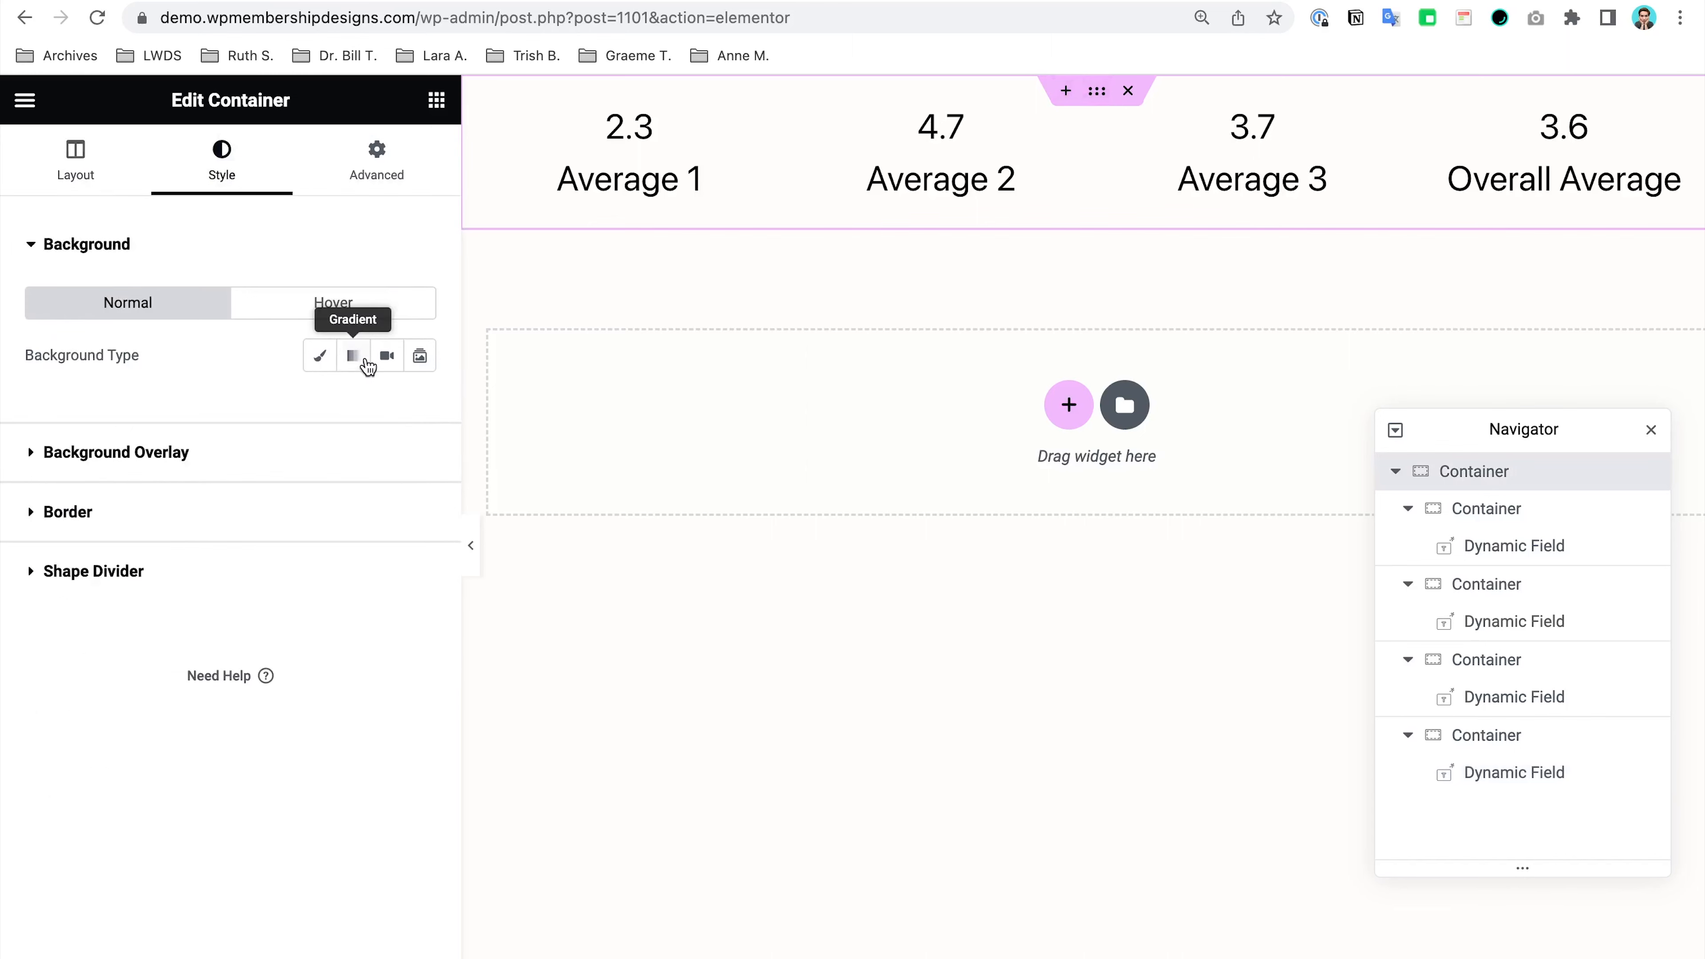
pyautogui.click(330, 361)
pyautogui.click(419, 407)
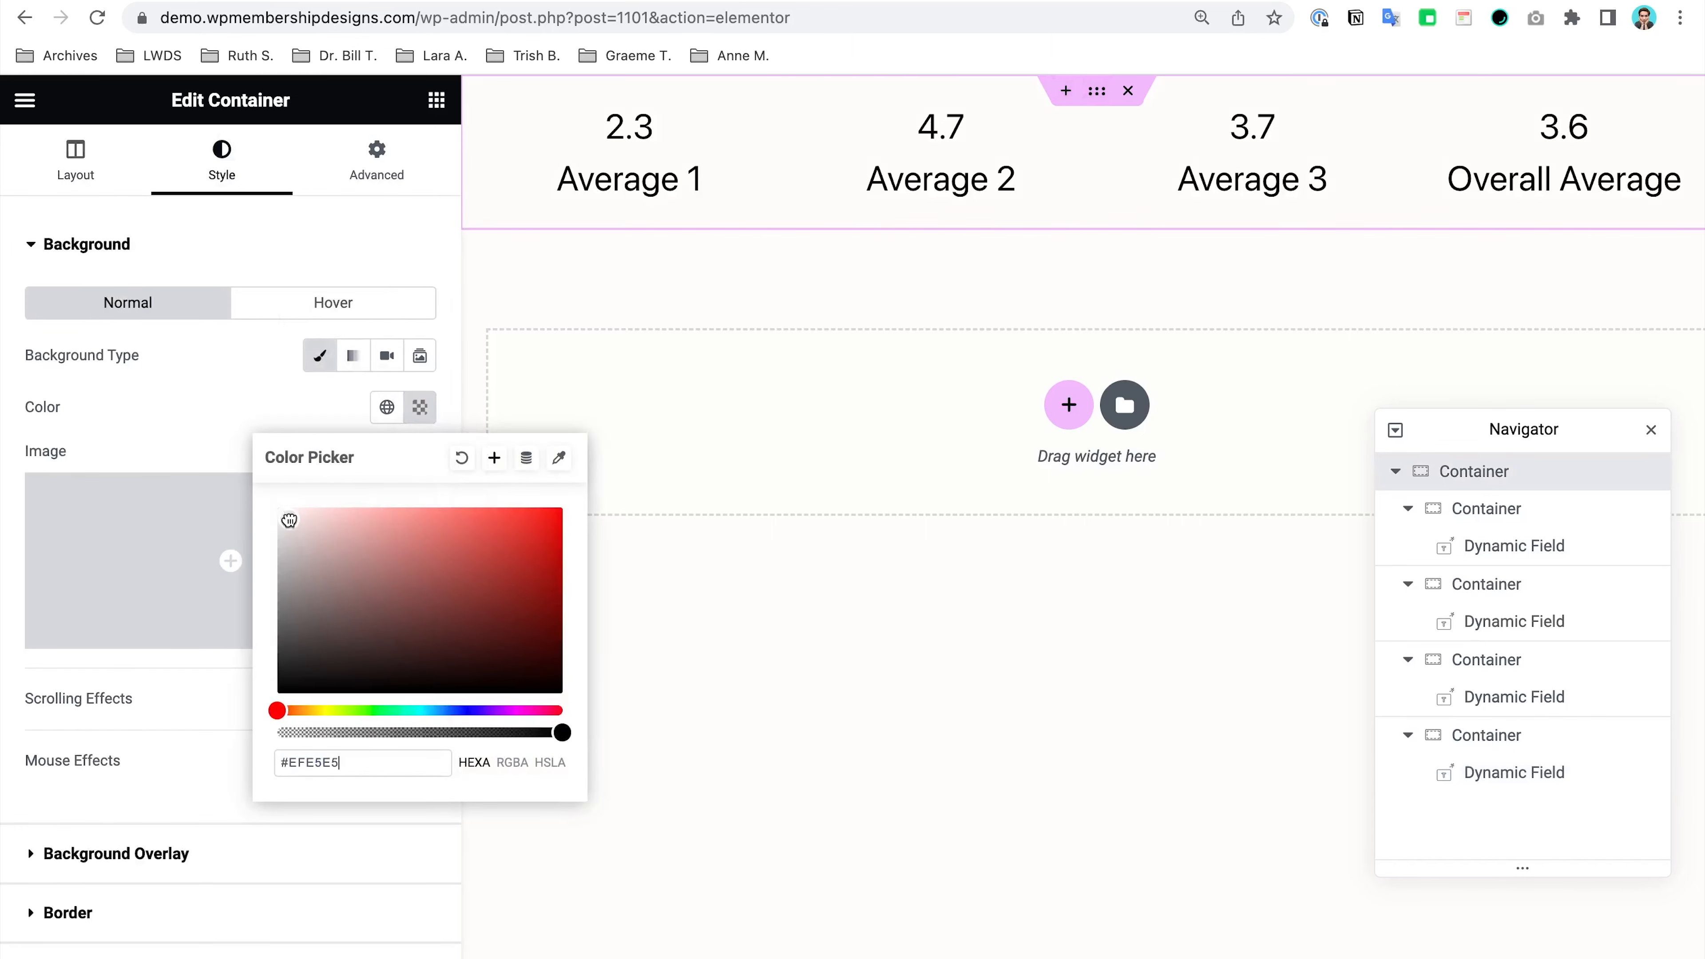
# Step: Insert a row-direction container above the averages container and give it a classic white background
pyautogui.click(1067, 91)
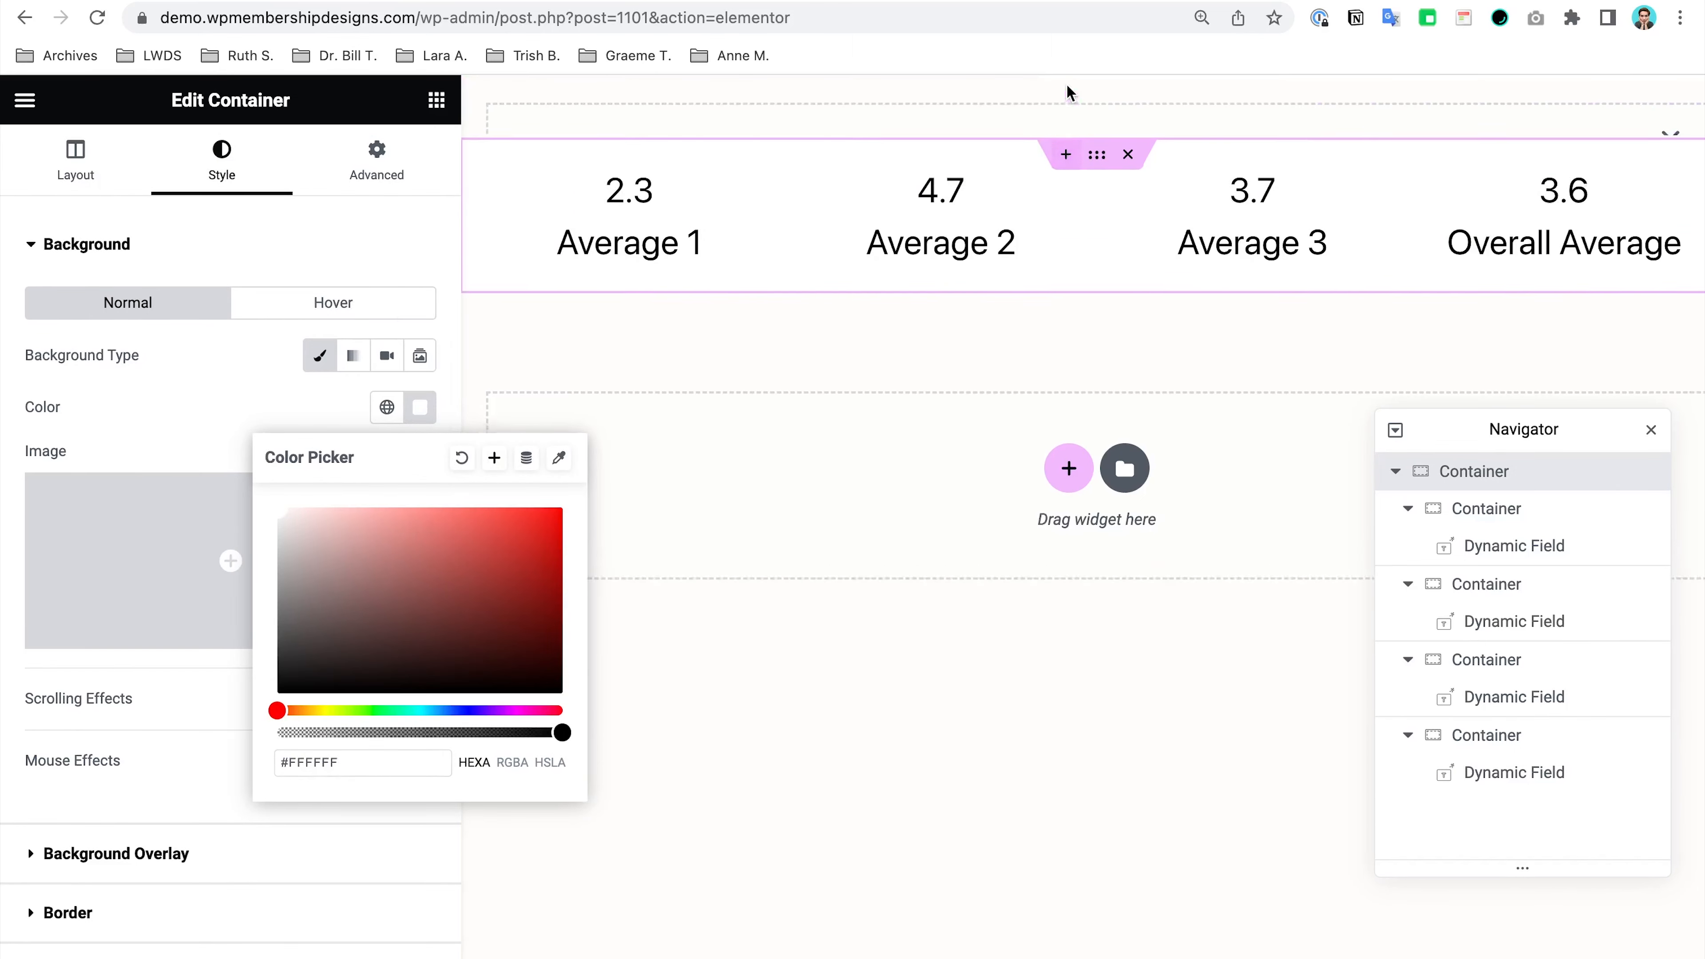
pyautogui.click(1069, 189)
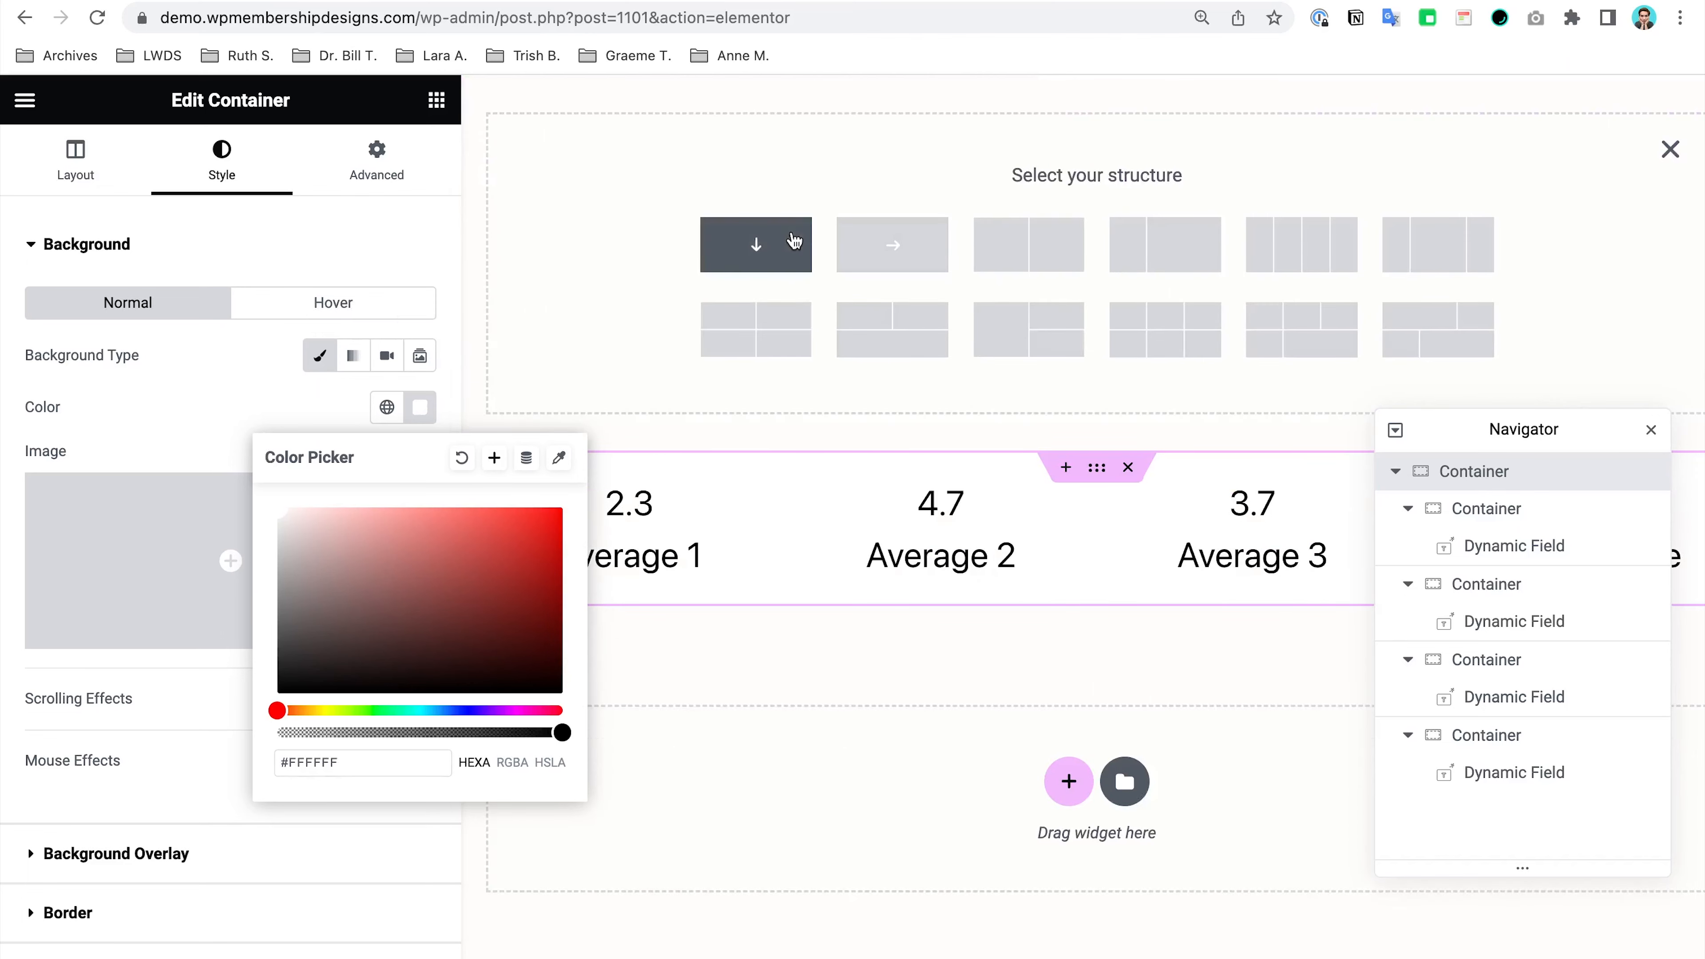
pyautogui.click(858, 254)
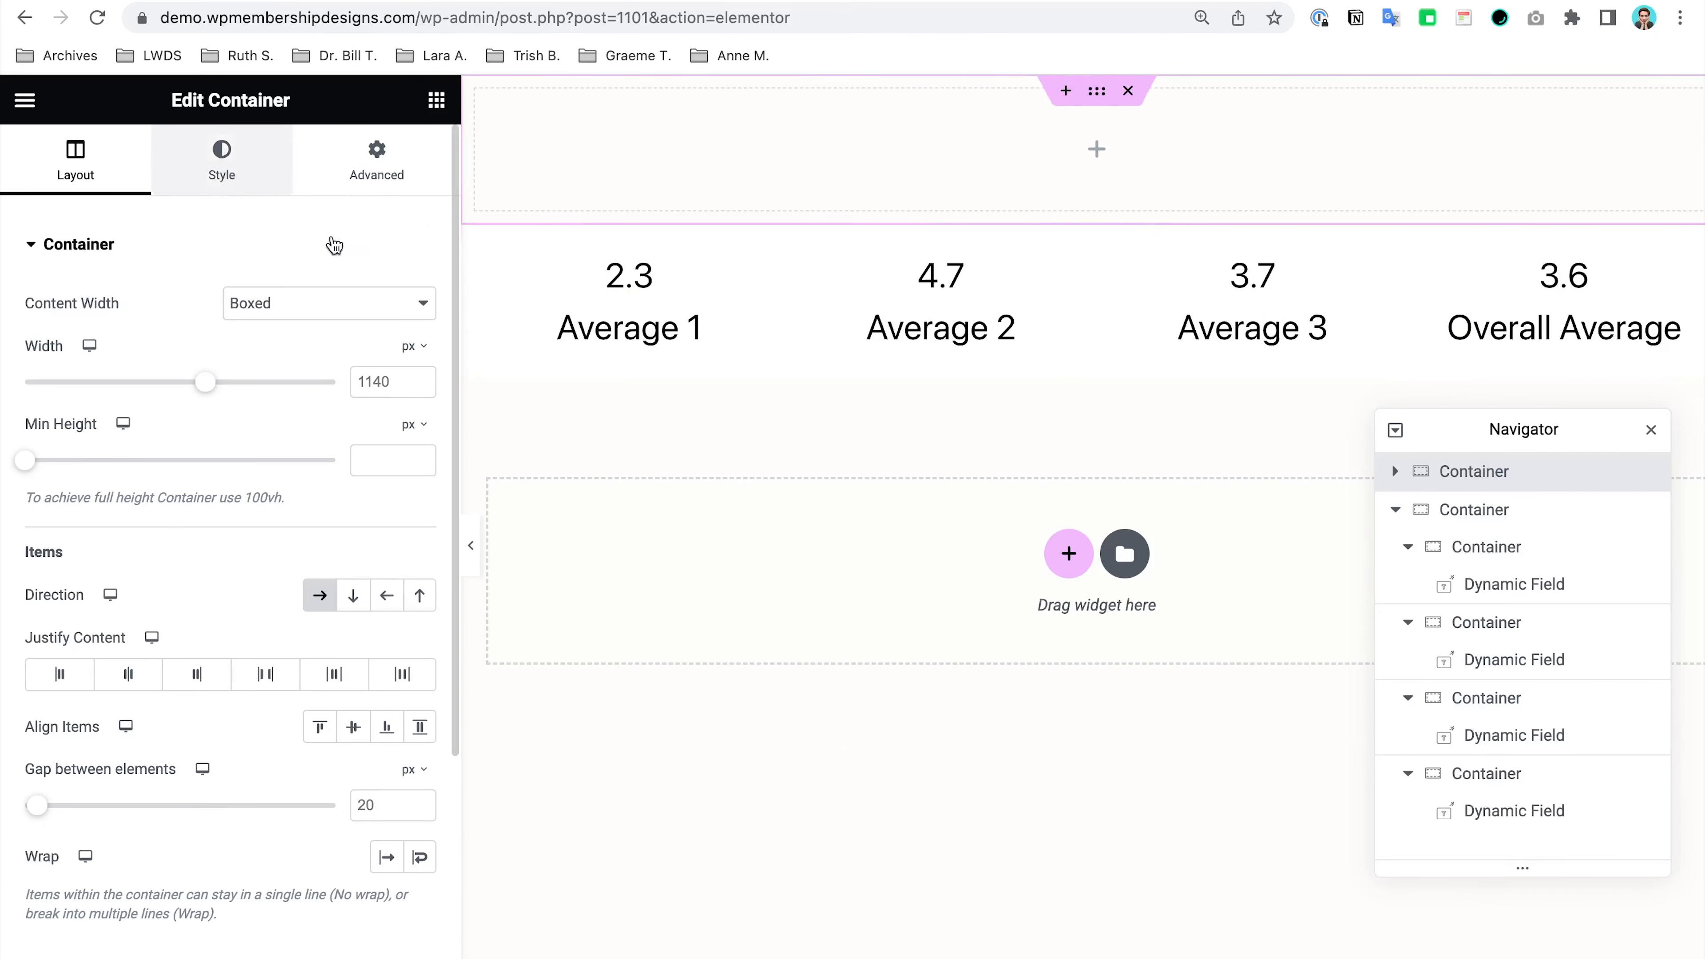
pyautogui.click(255, 184)
pyautogui.click(321, 359)
pyautogui.click(420, 407)
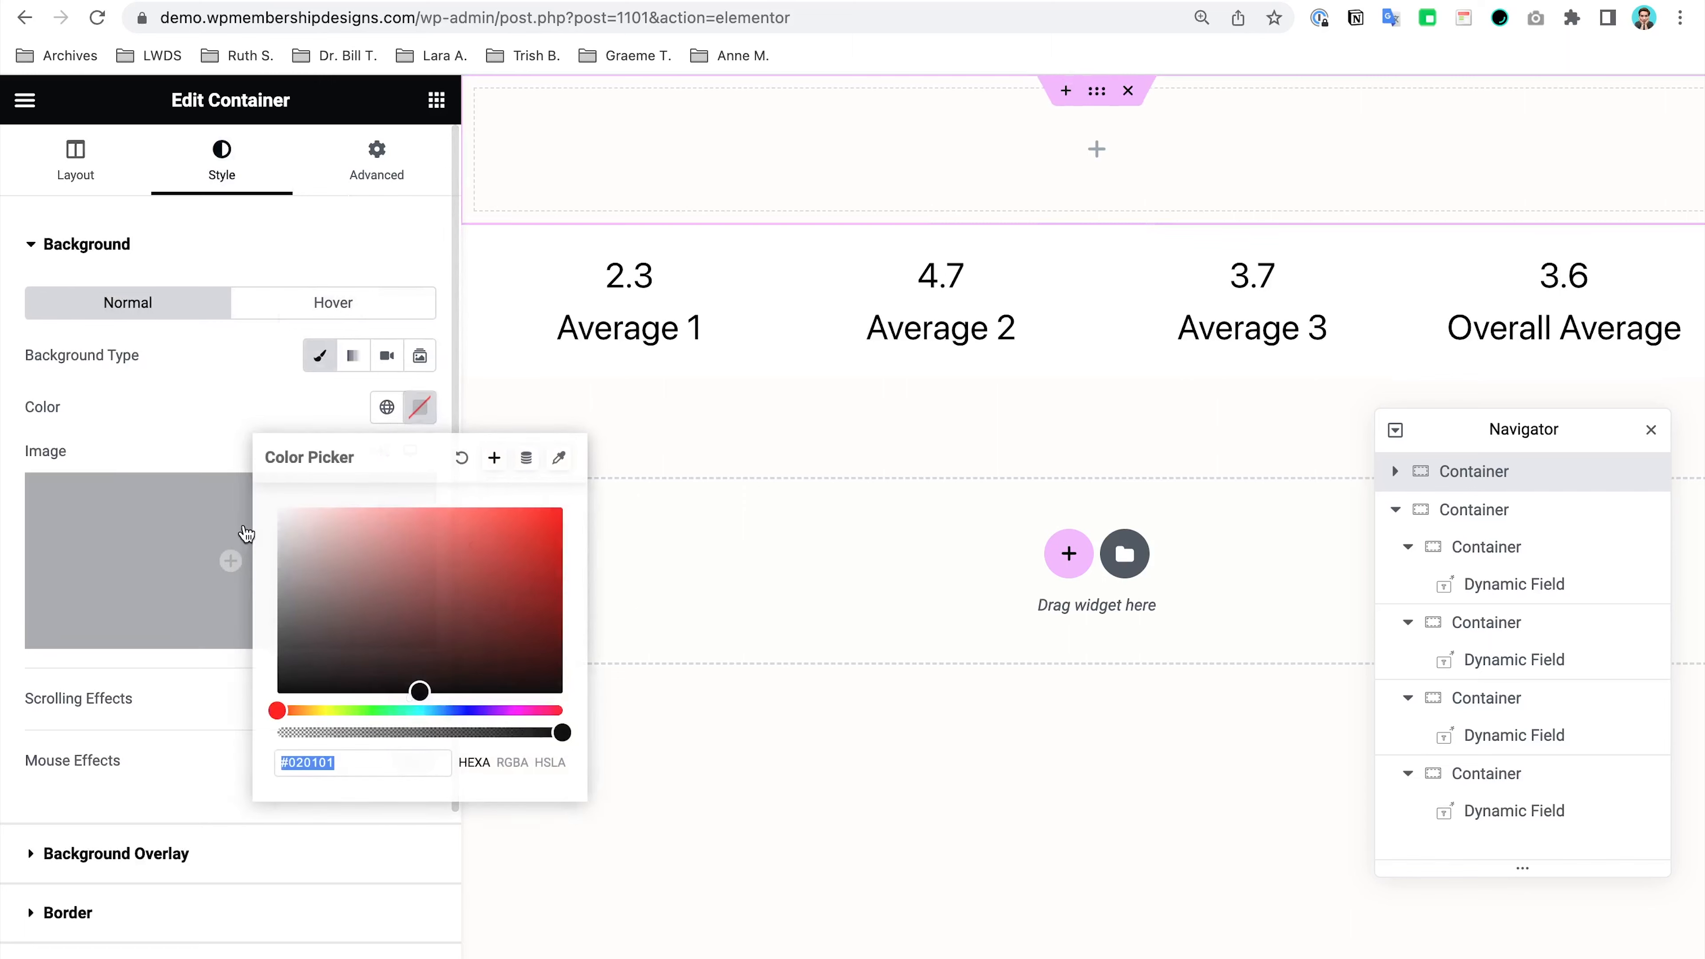
# Step: Add a Dynamic Field widget to the new upper container and set its object field to Created Date
pyautogui.click(437, 99)
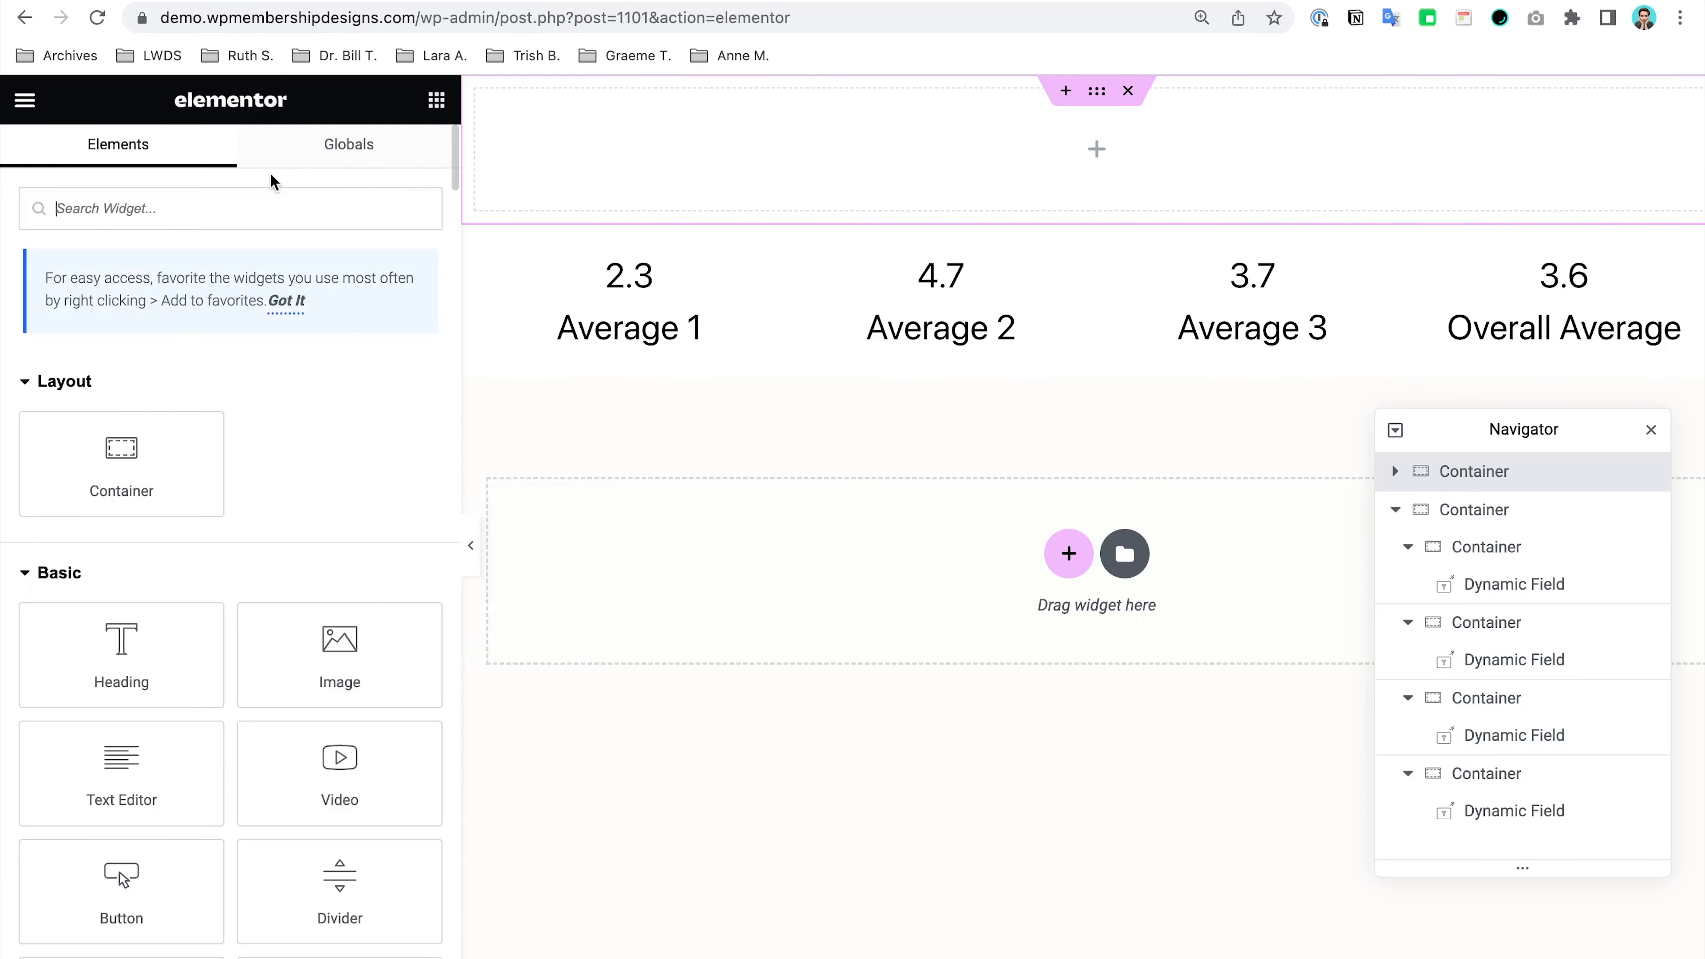
pyautogui.click(237, 195)
pyautogui.write('dyn')
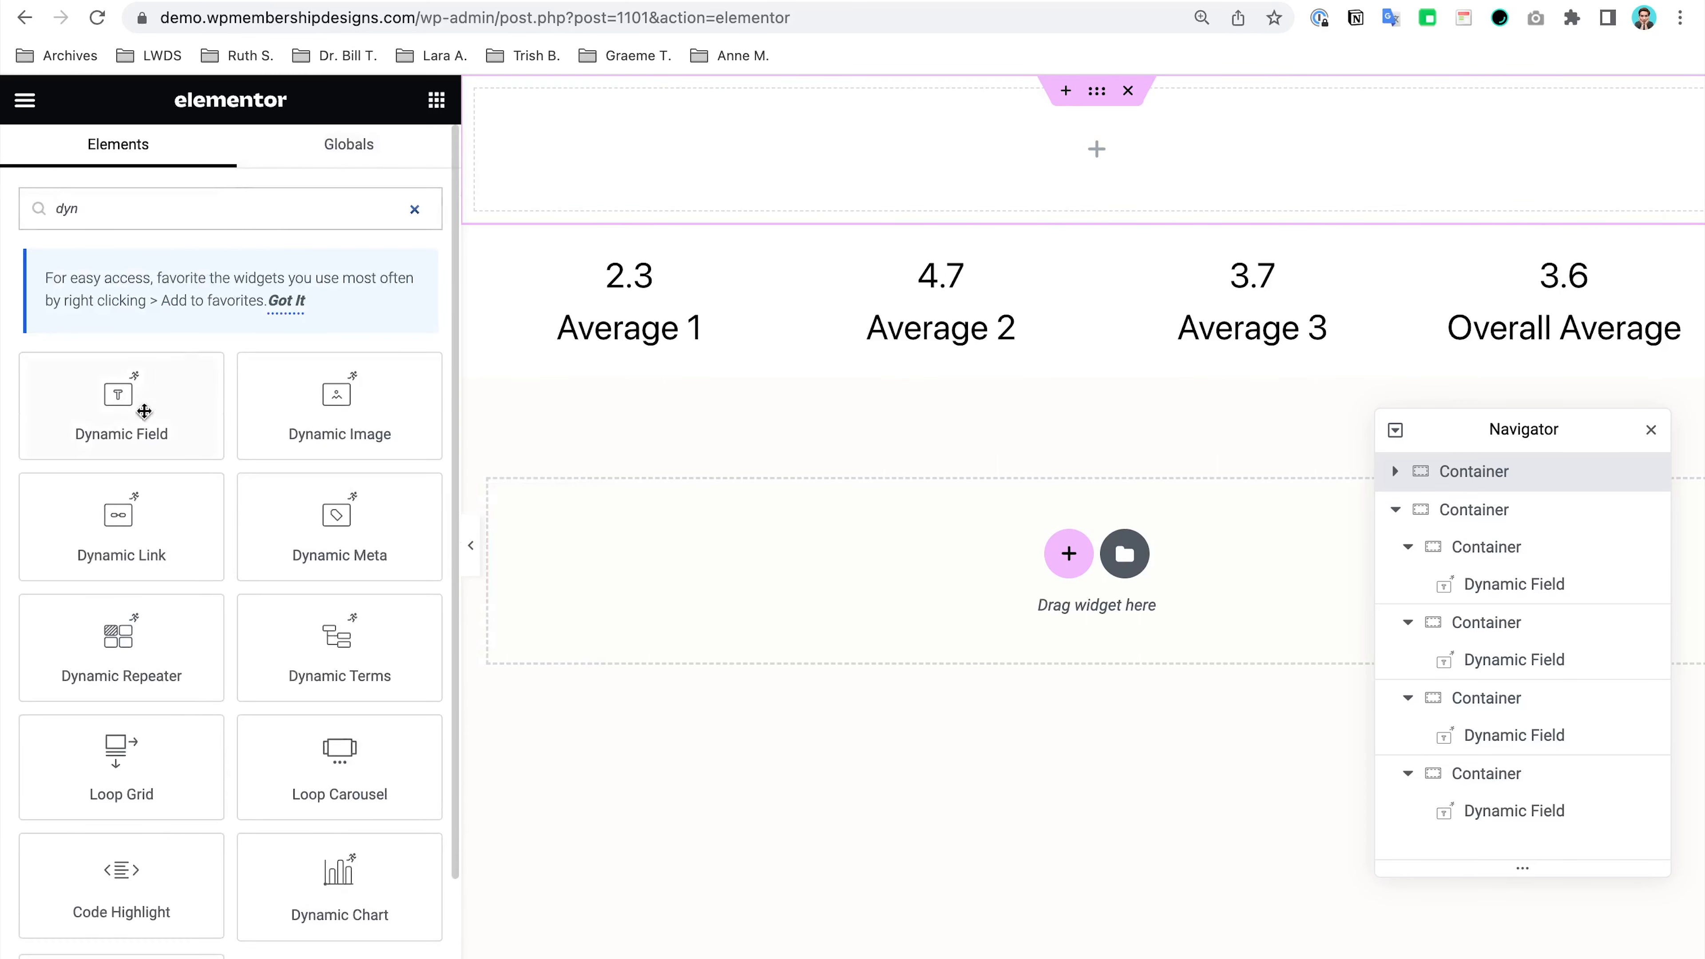
pyautogui.moveTo(155, 402); pyautogui.dragTo(751, 173)
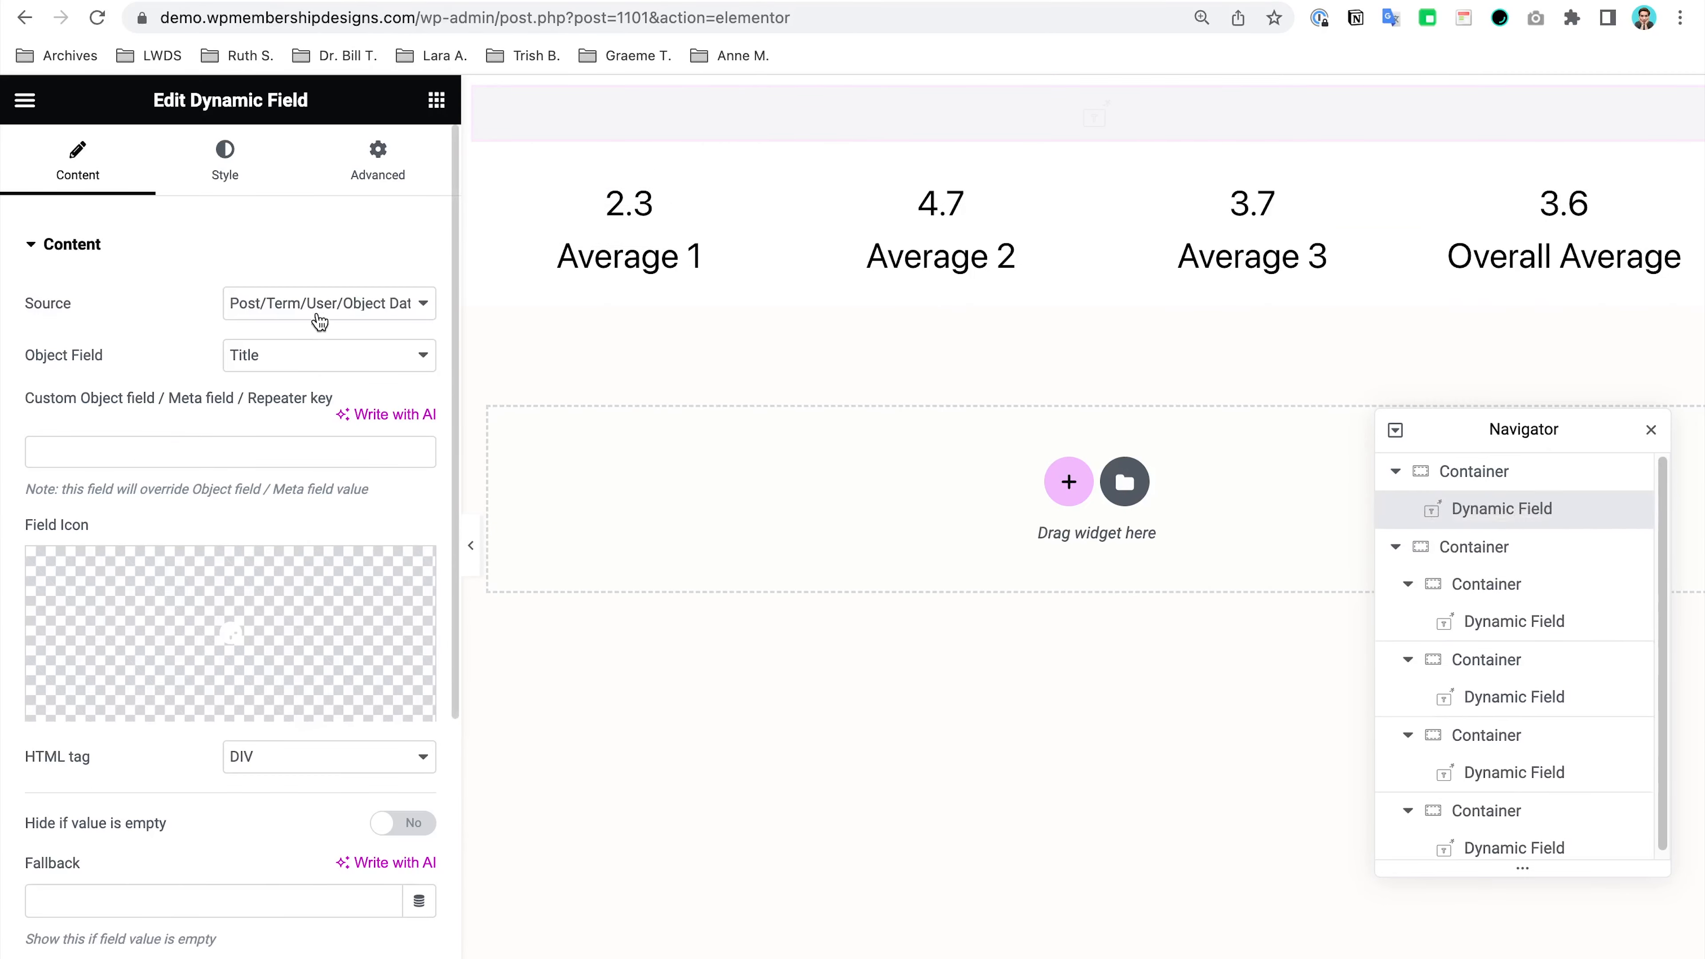
pyautogui.click(325, 356)
pyautogui.scroll(-10, 369, 566)
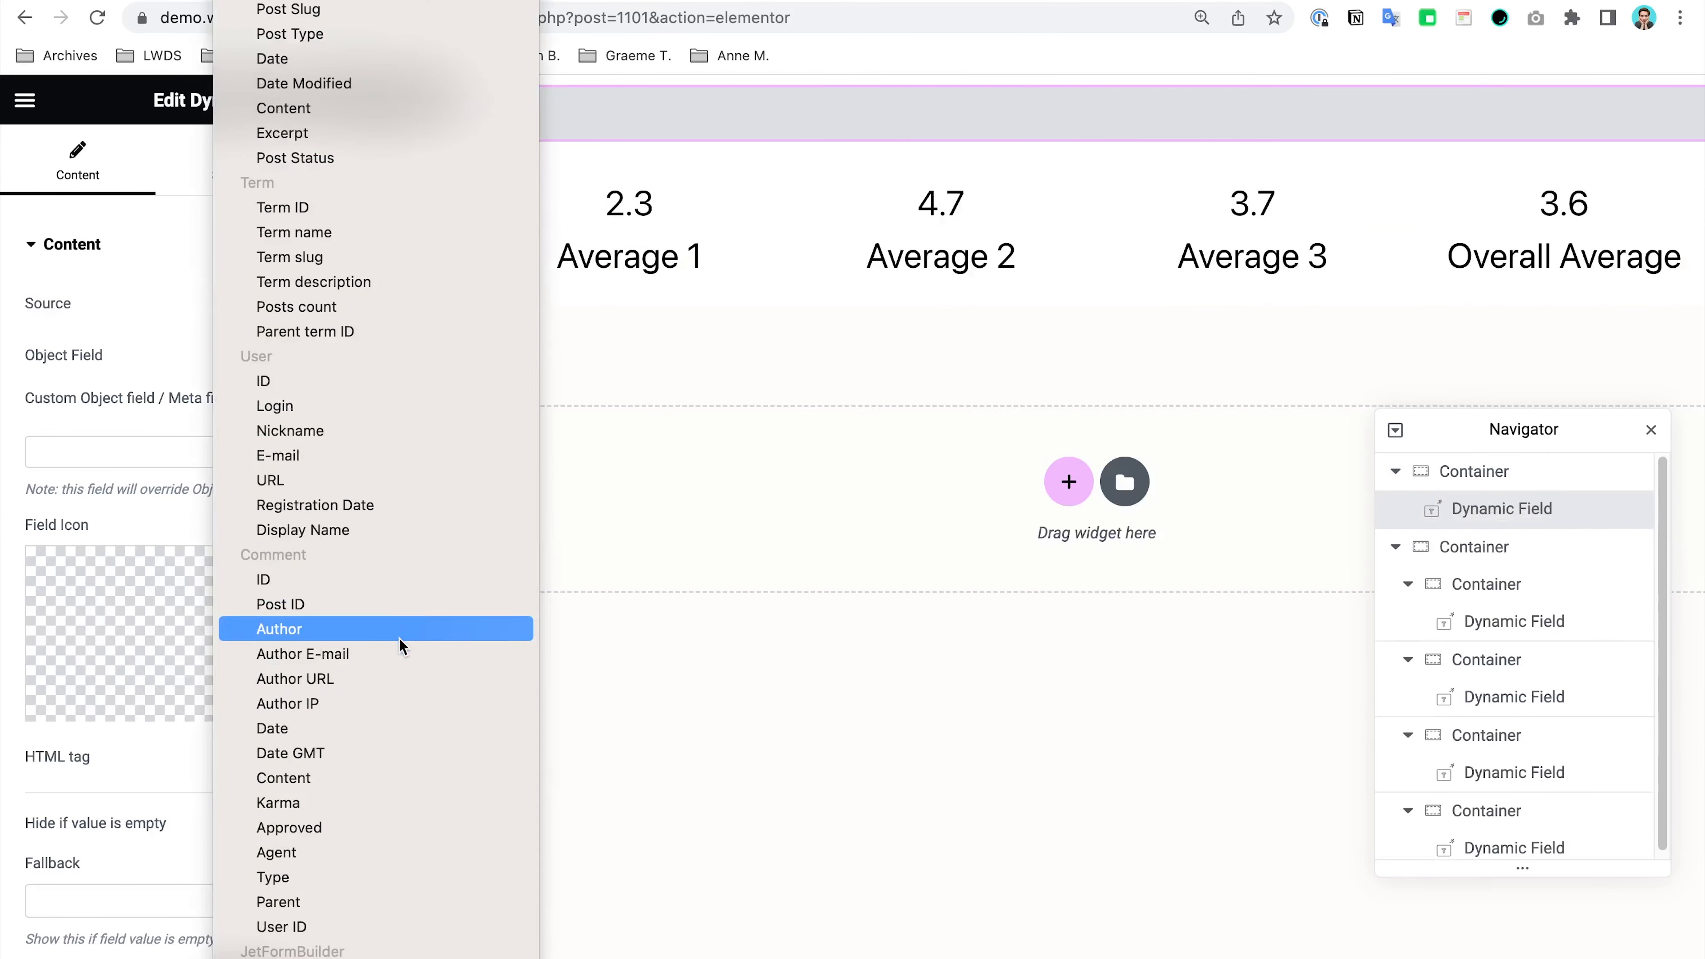
pyautogui.scroll(-4, 400, 638)
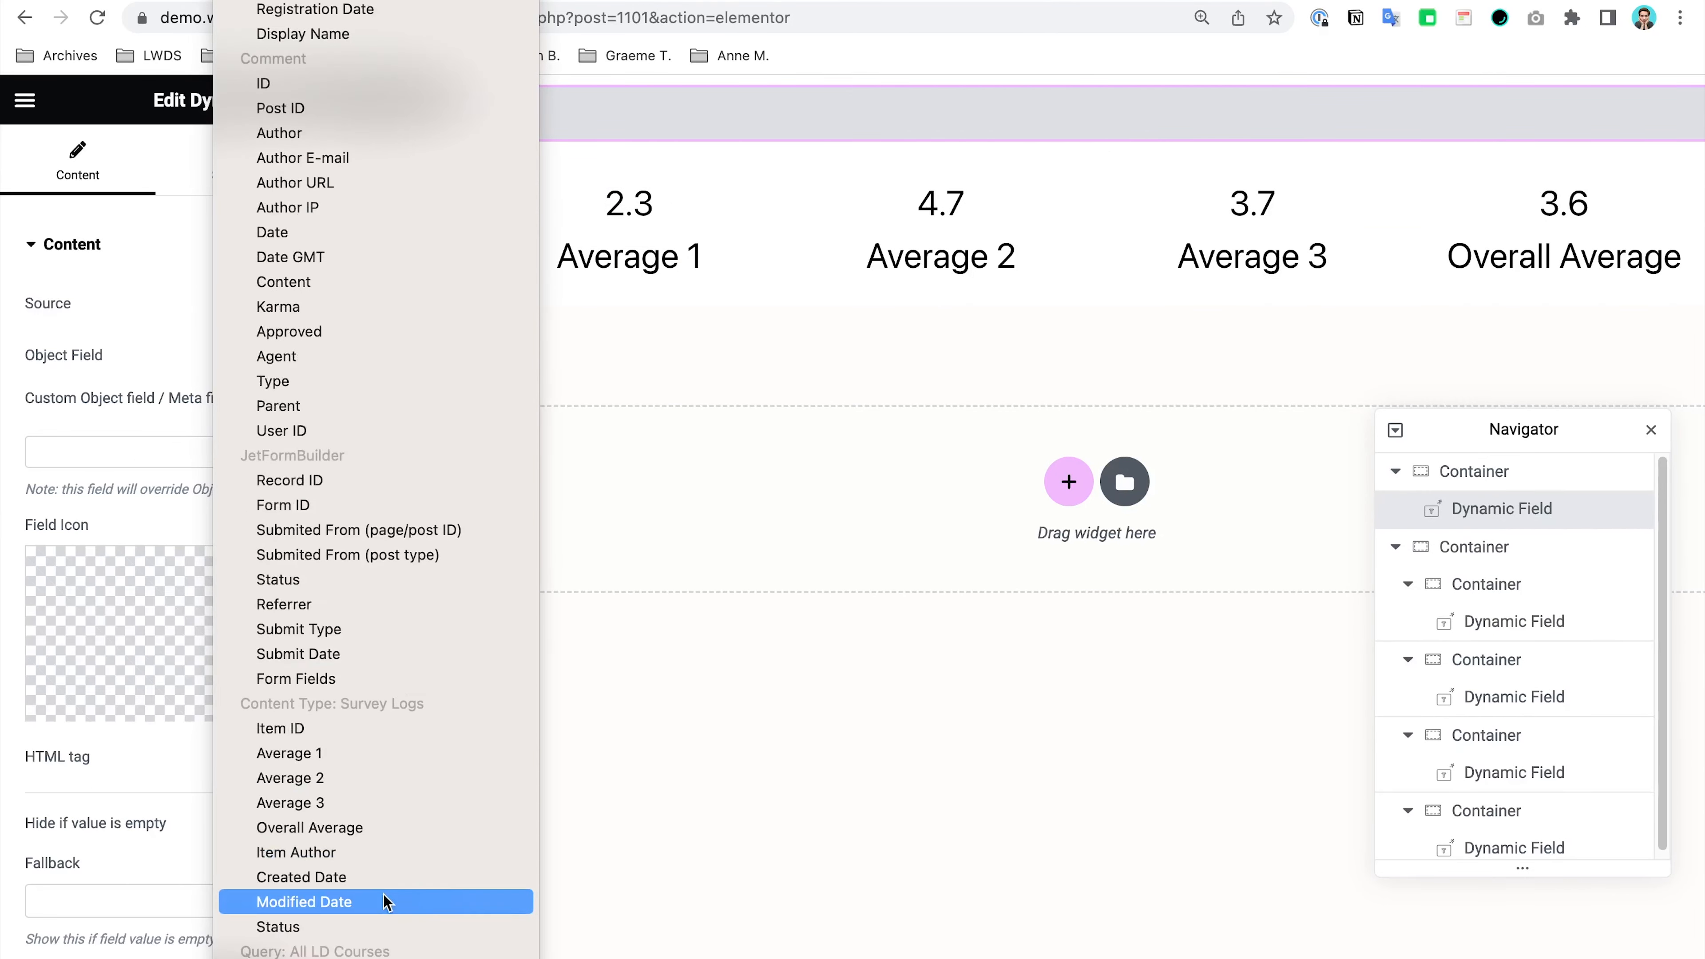
pyautogui.click(377, 877)
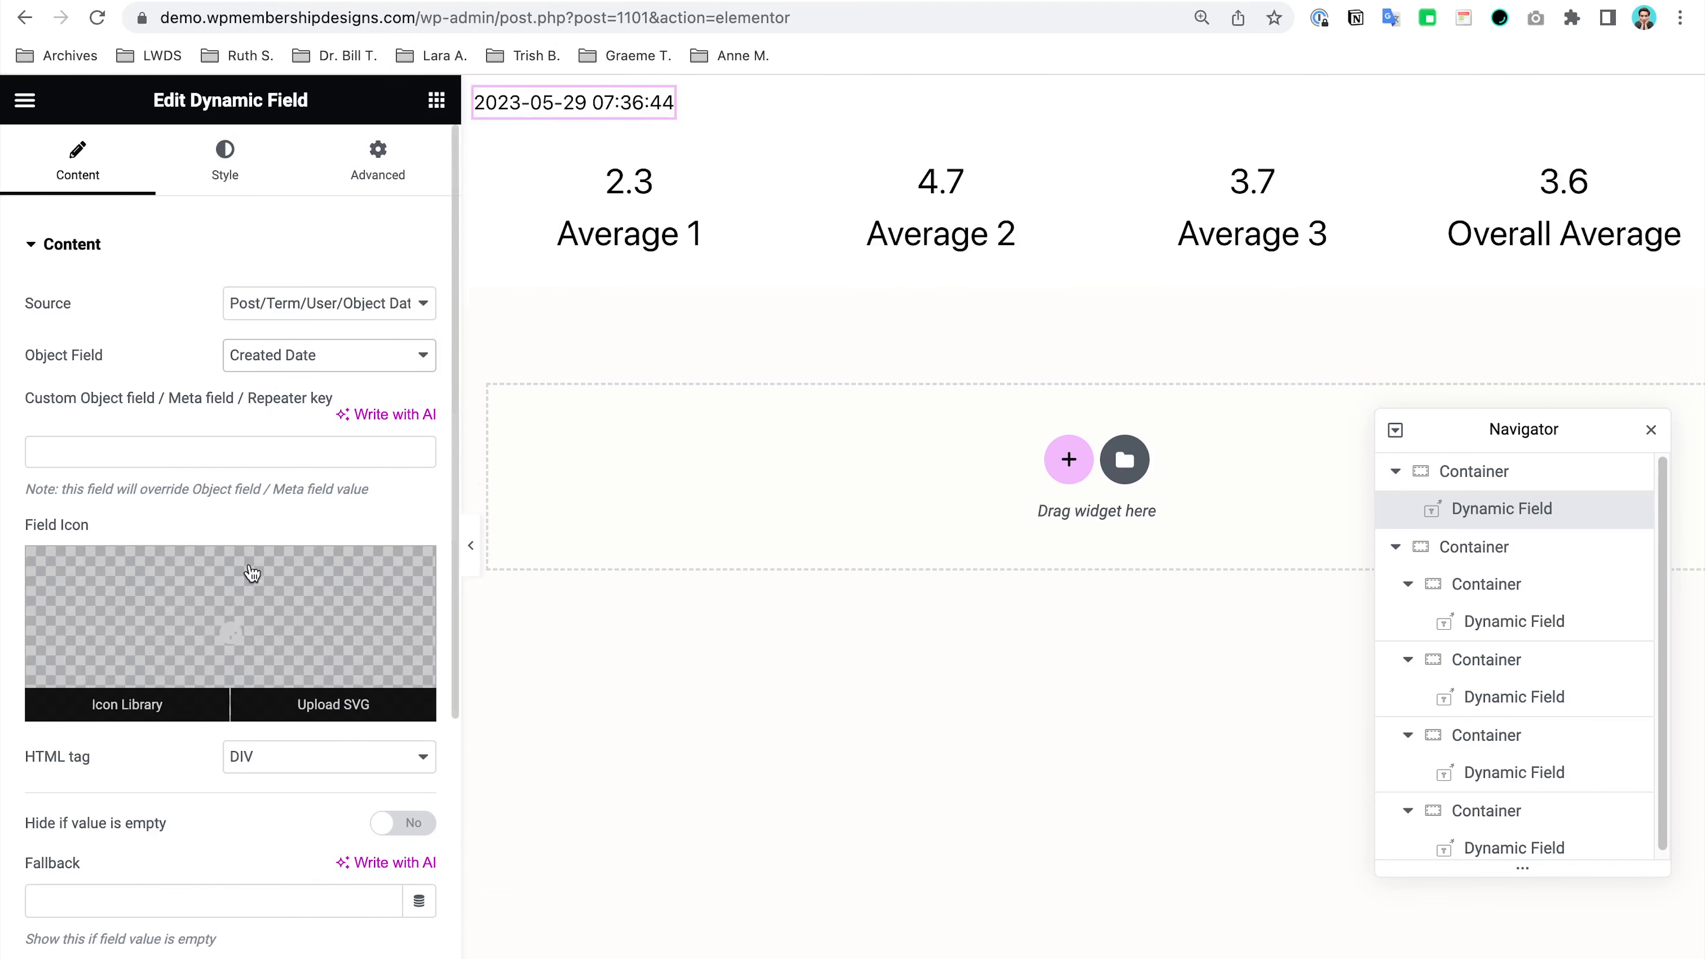
# Step: Center the date field's widget items and content, and set its container's Justify Content and Align Items to Center
pyautogui.click(214, 182)
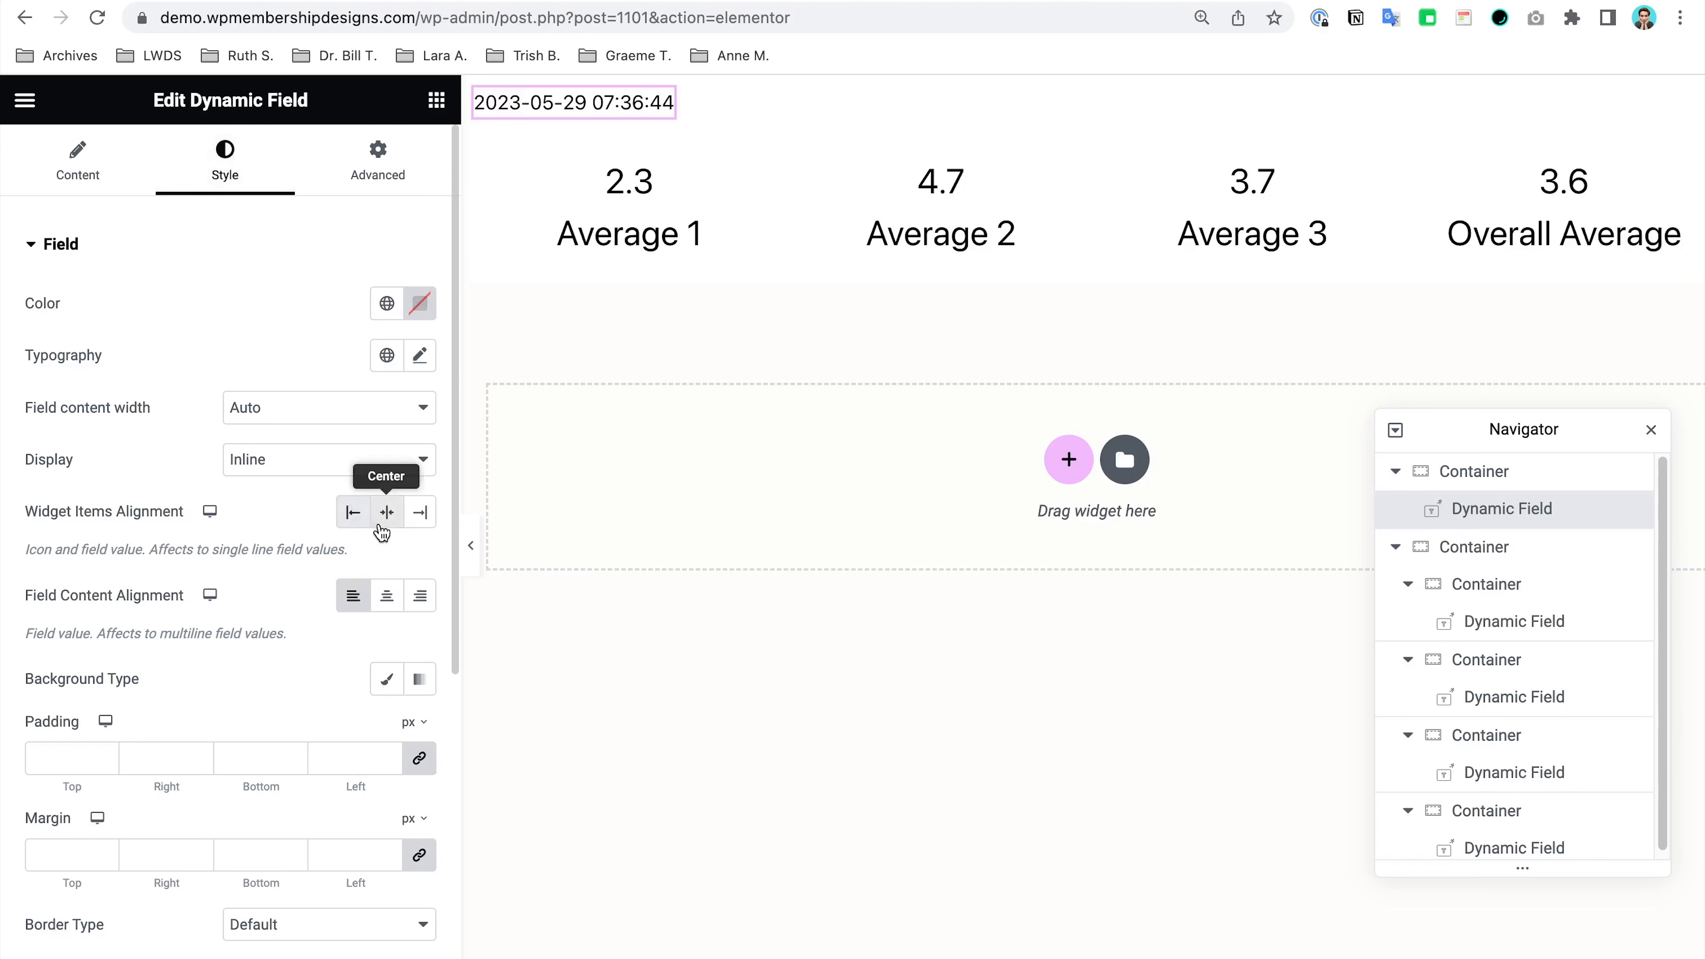
pyautogui.click(389, 597)
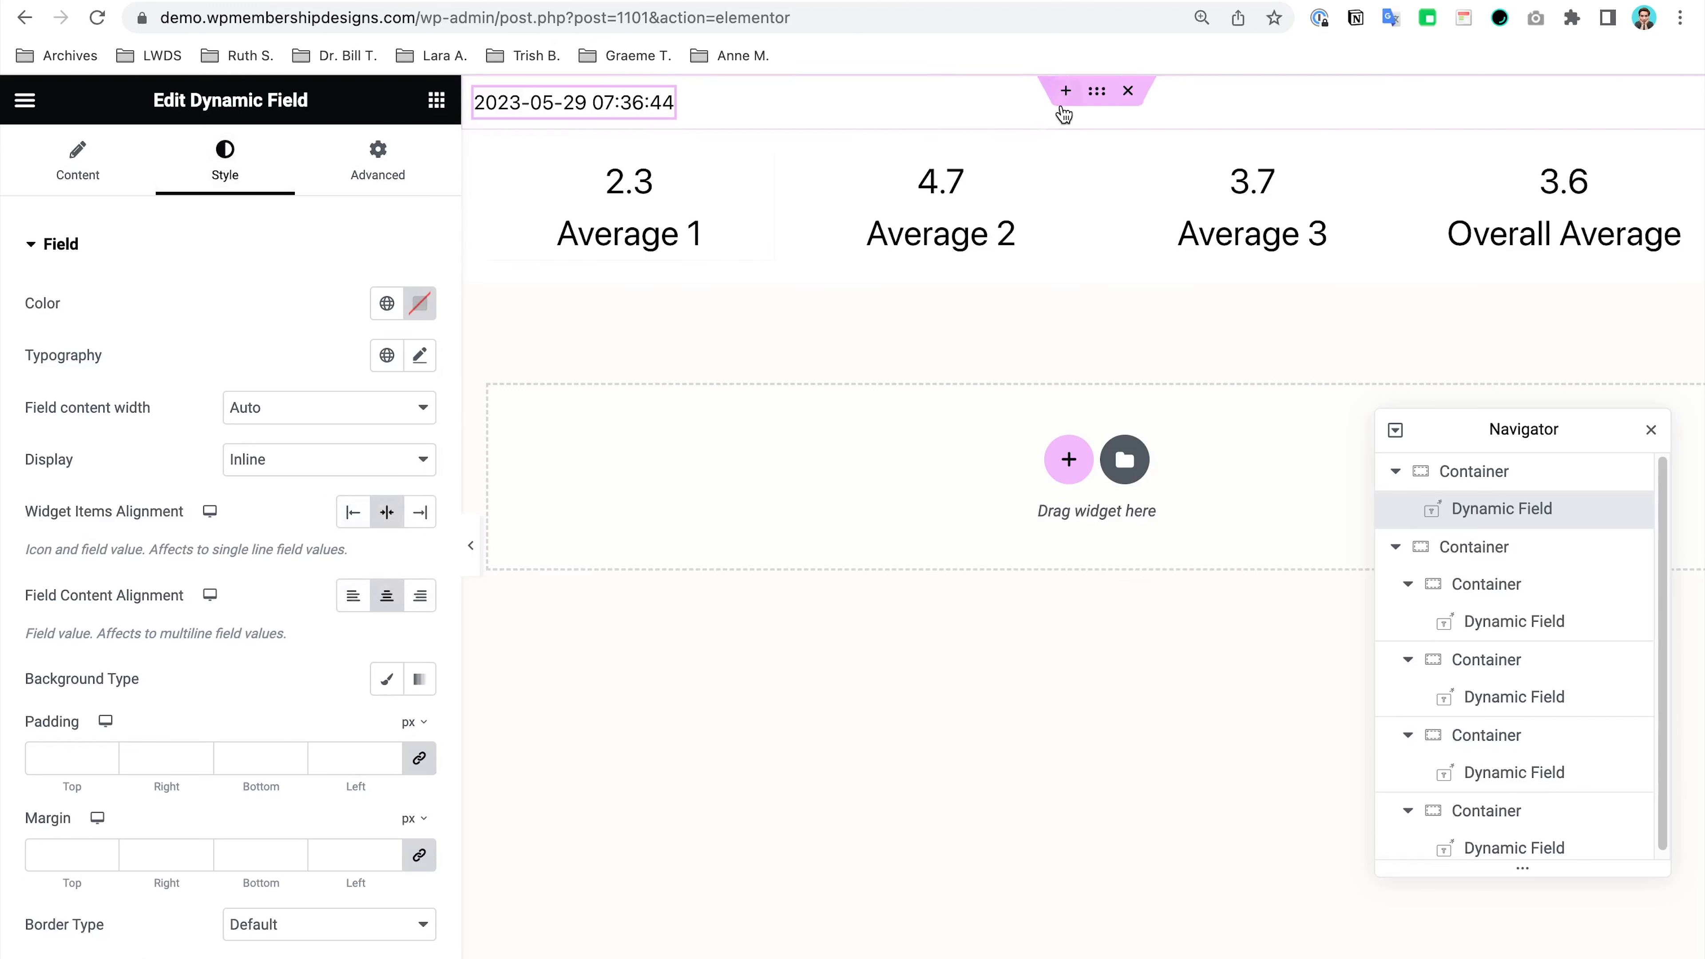
pyautogui.click(1099, 93)
pyautogui.click(72, 164)
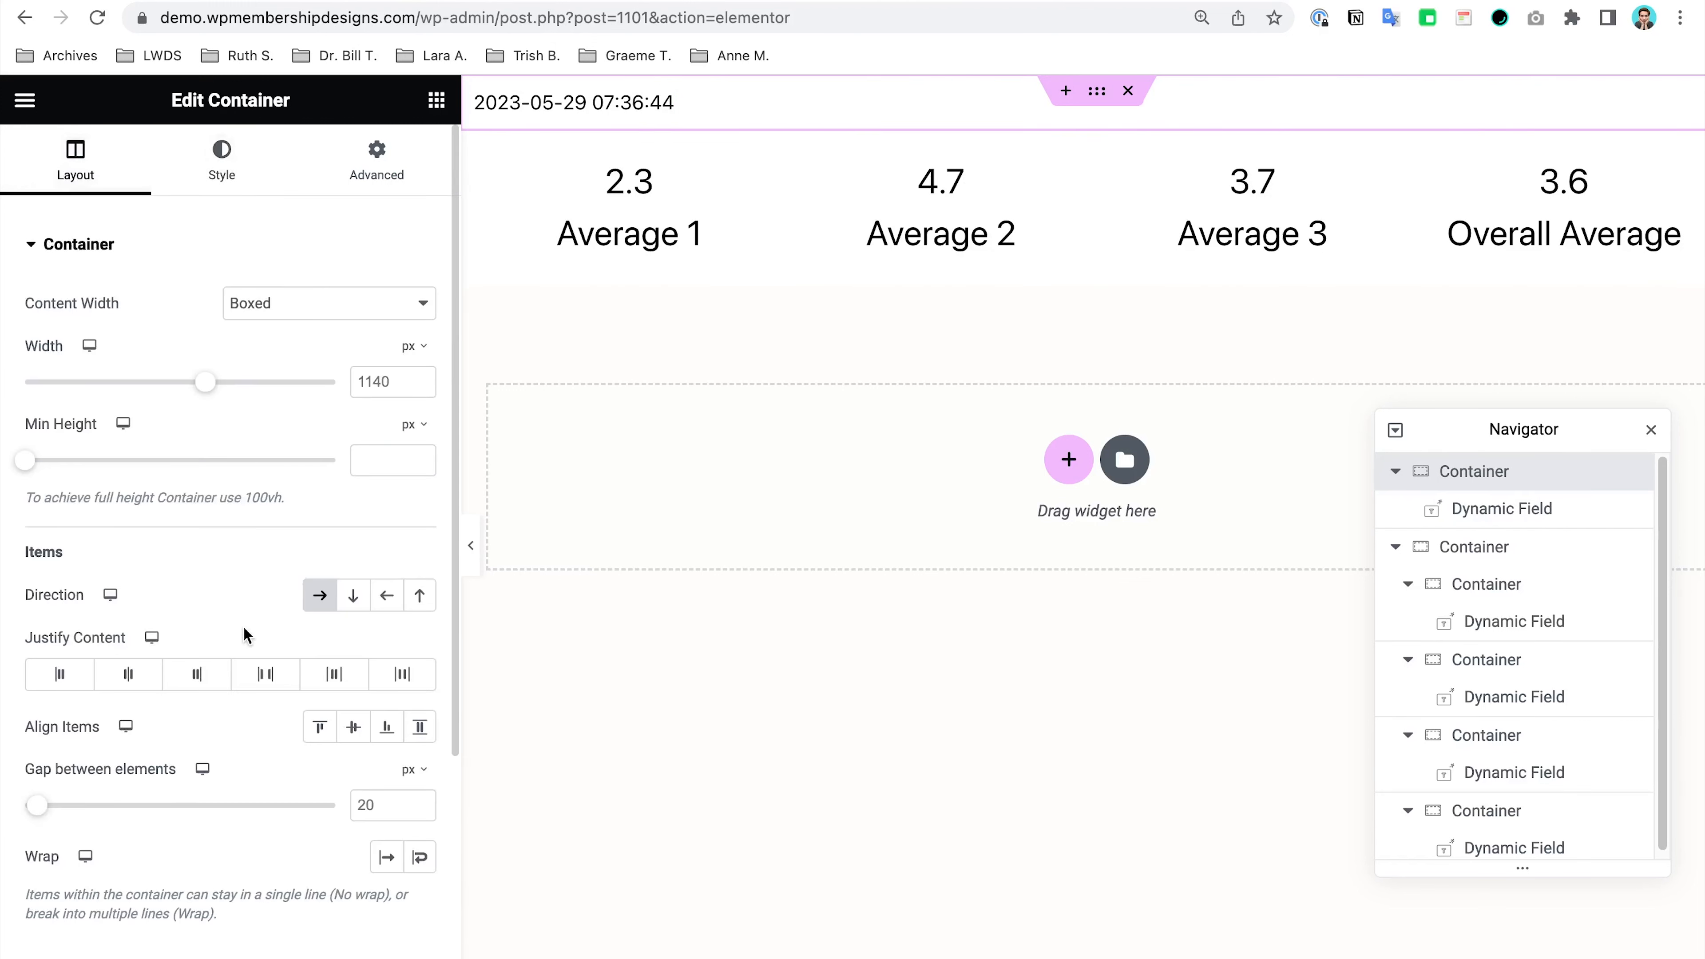
pyautogui.click(131, 677)
pyautogui.click(352, 727)
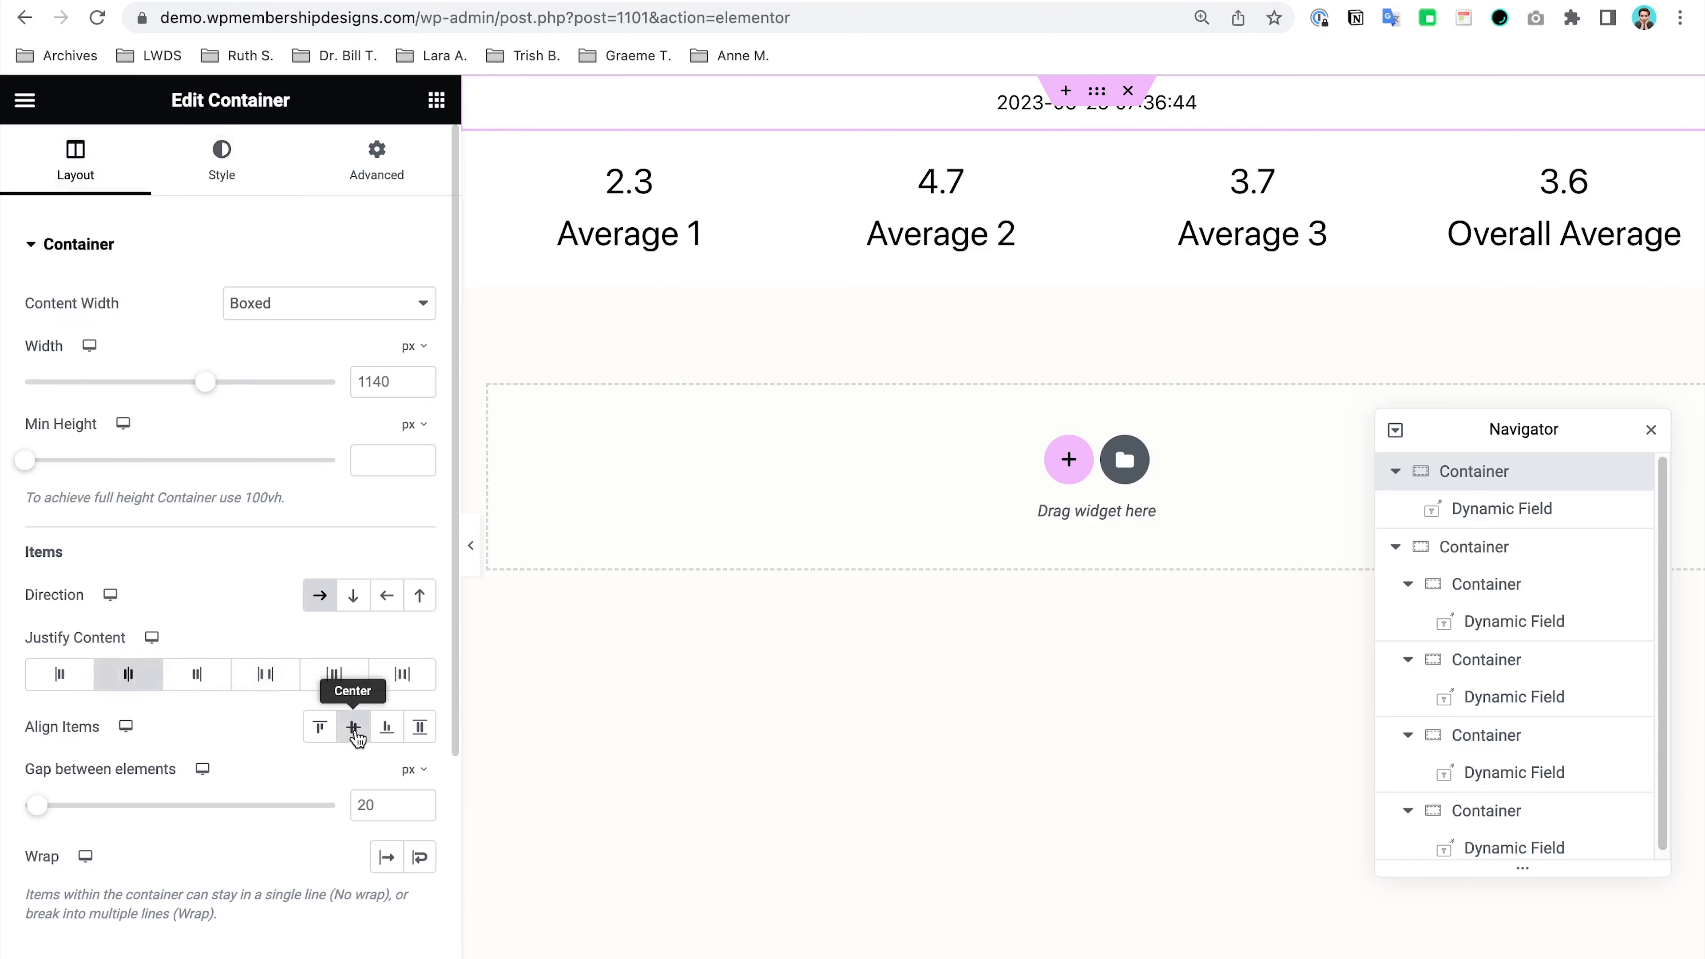
# Step: Set Justify Content and Align Items to Center for the parent container of the four averages
pyautogui.click(1097, 145)
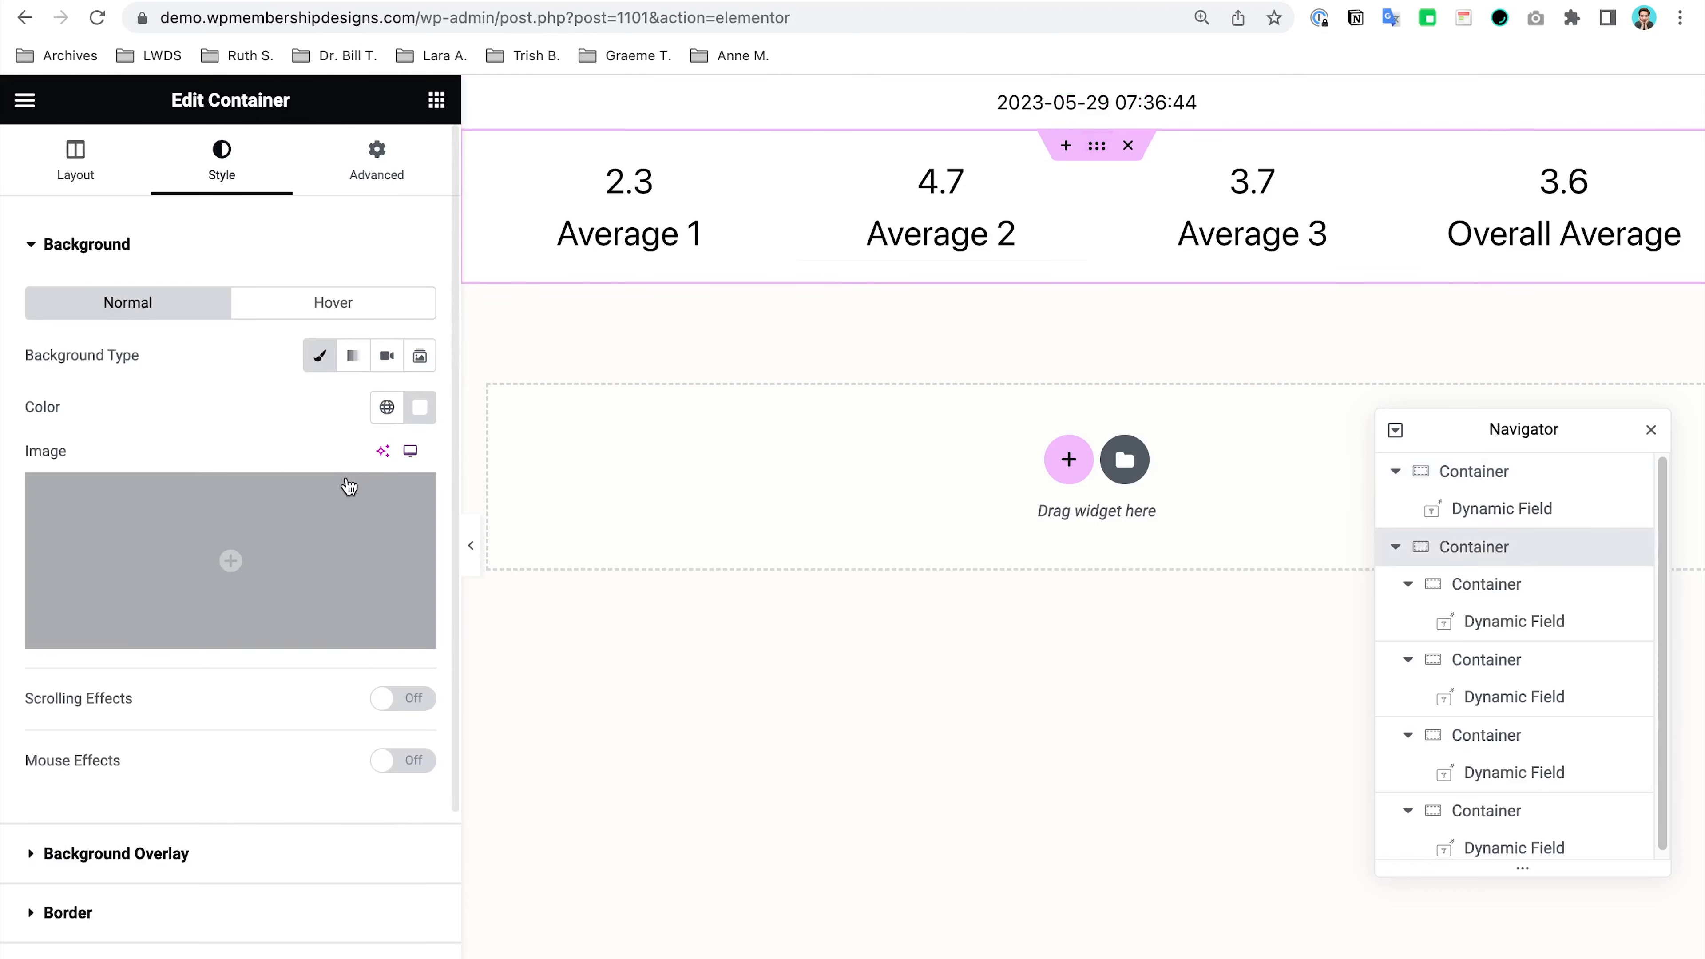
pyautogui.click(87, 181)
pyautogui.click(128, 673)
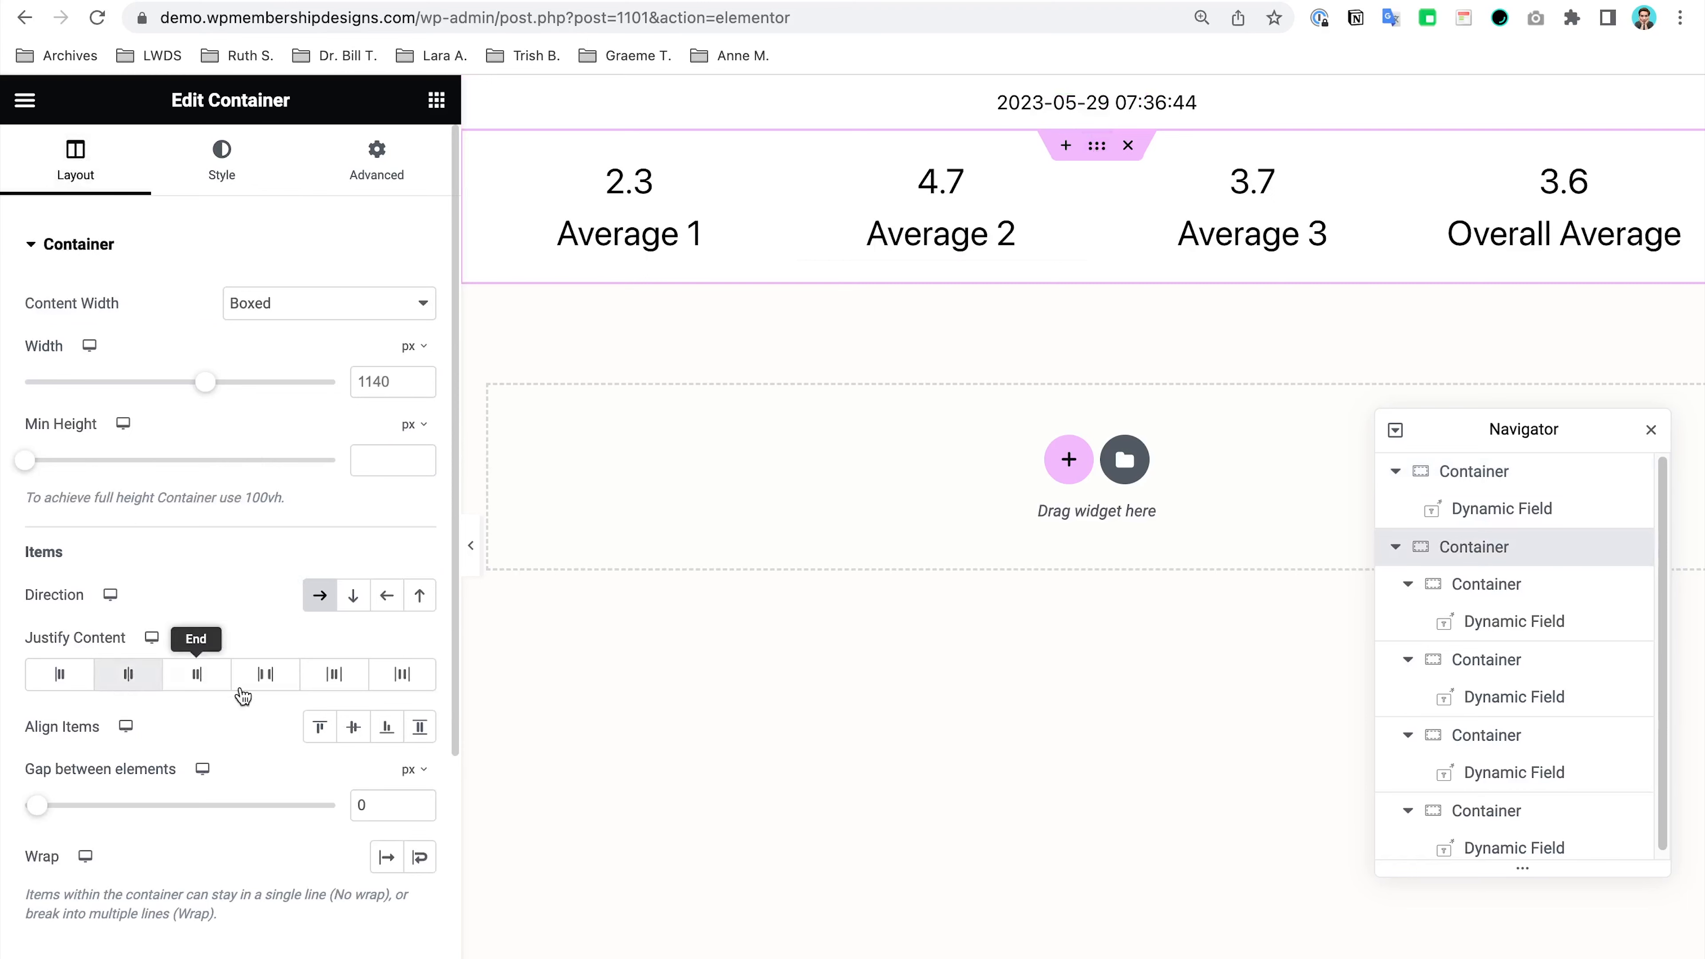
pyautogui.click(348, 727)
# Step: Update the listing template and reload the Survey Results preview page
pyautogui.click(359, 935)
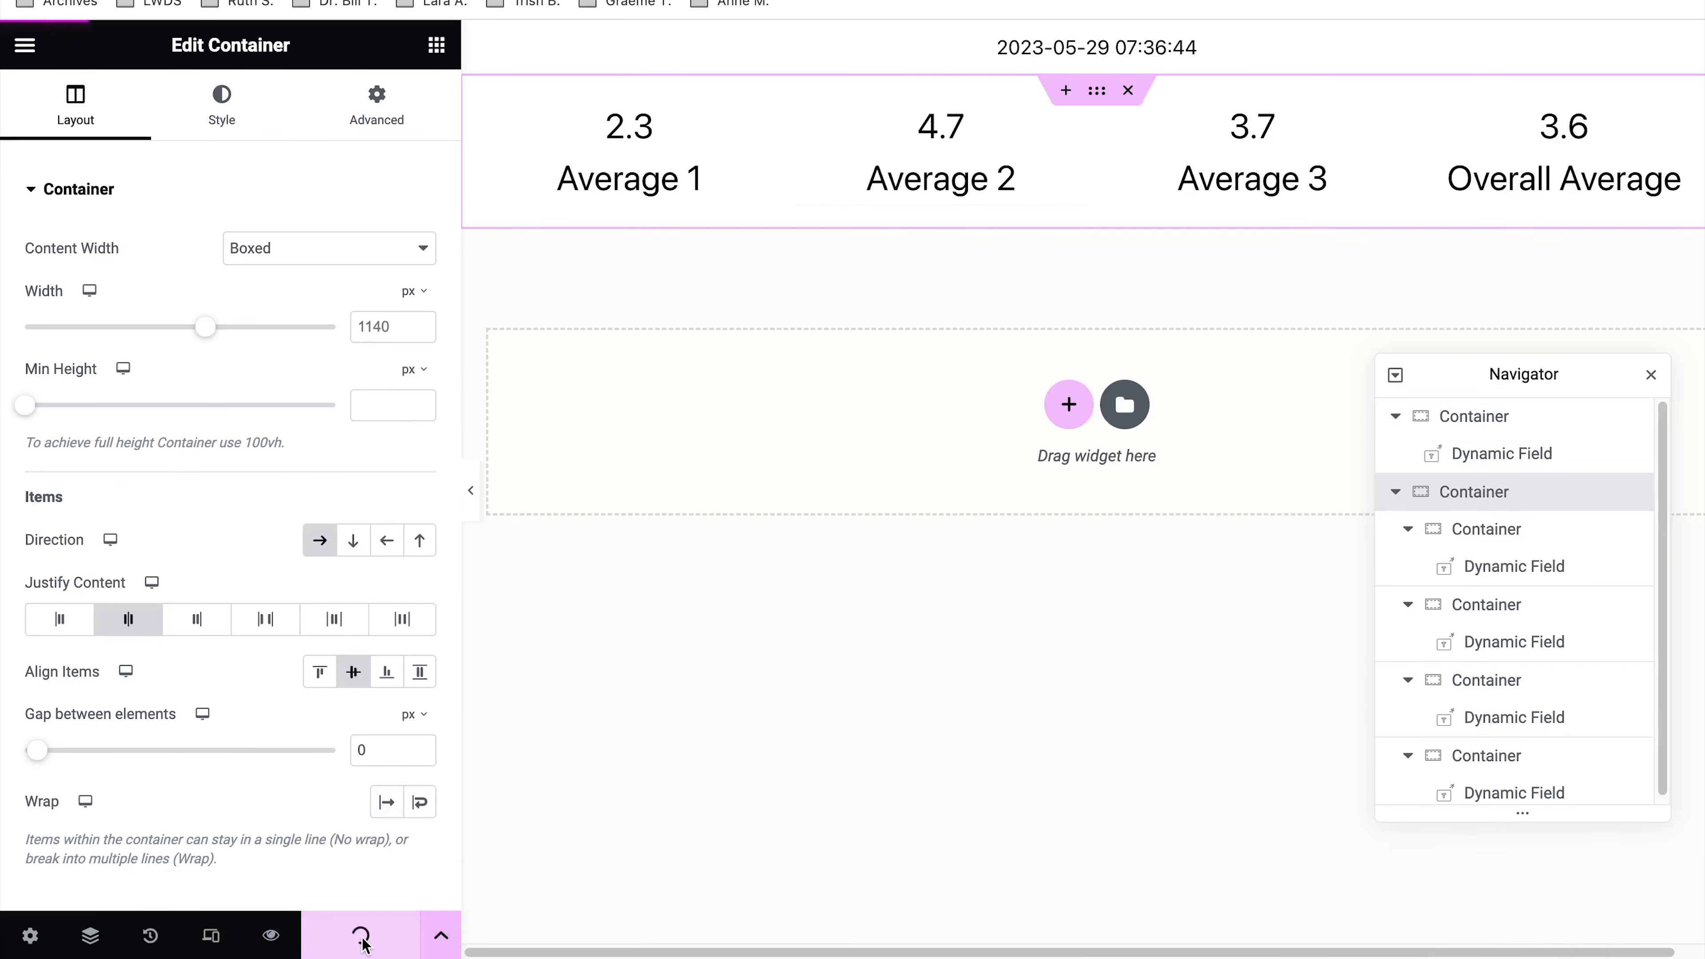
pyautogui.click(1322, 1)
pyautogui.click(101, 20)
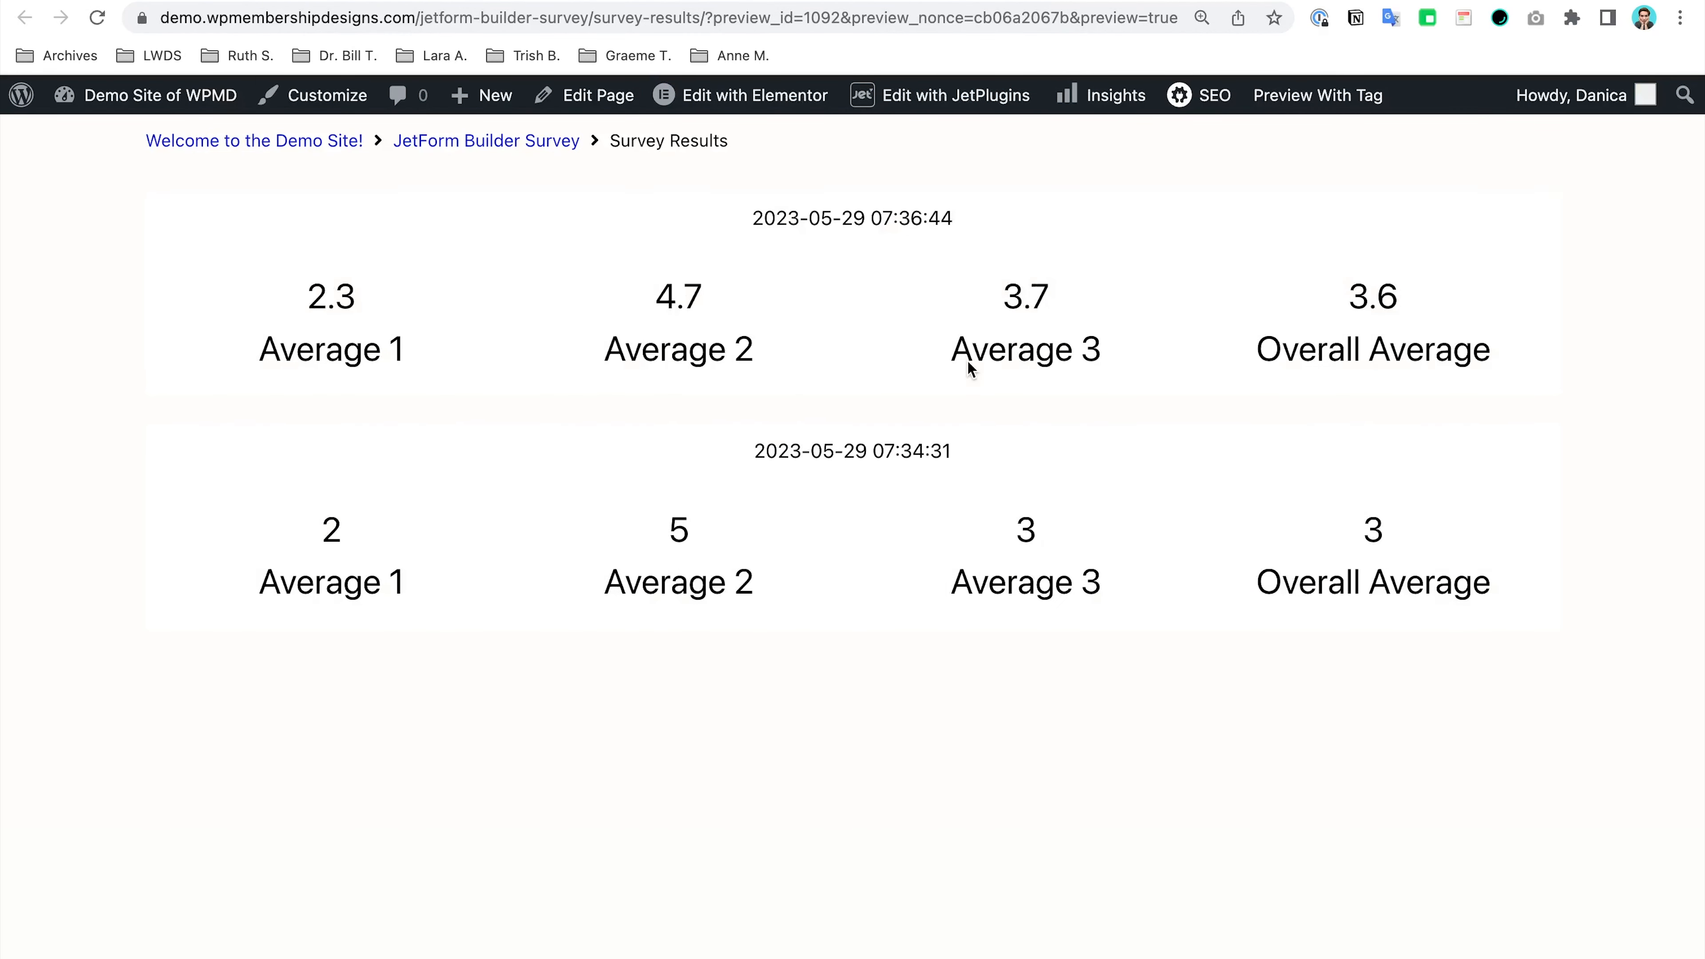
# Step: Examine the created dates of the two survey entries on the Survey Results preview
pyautogui.moveTo(736, 222); pyautogui.dragTo(973, 232)
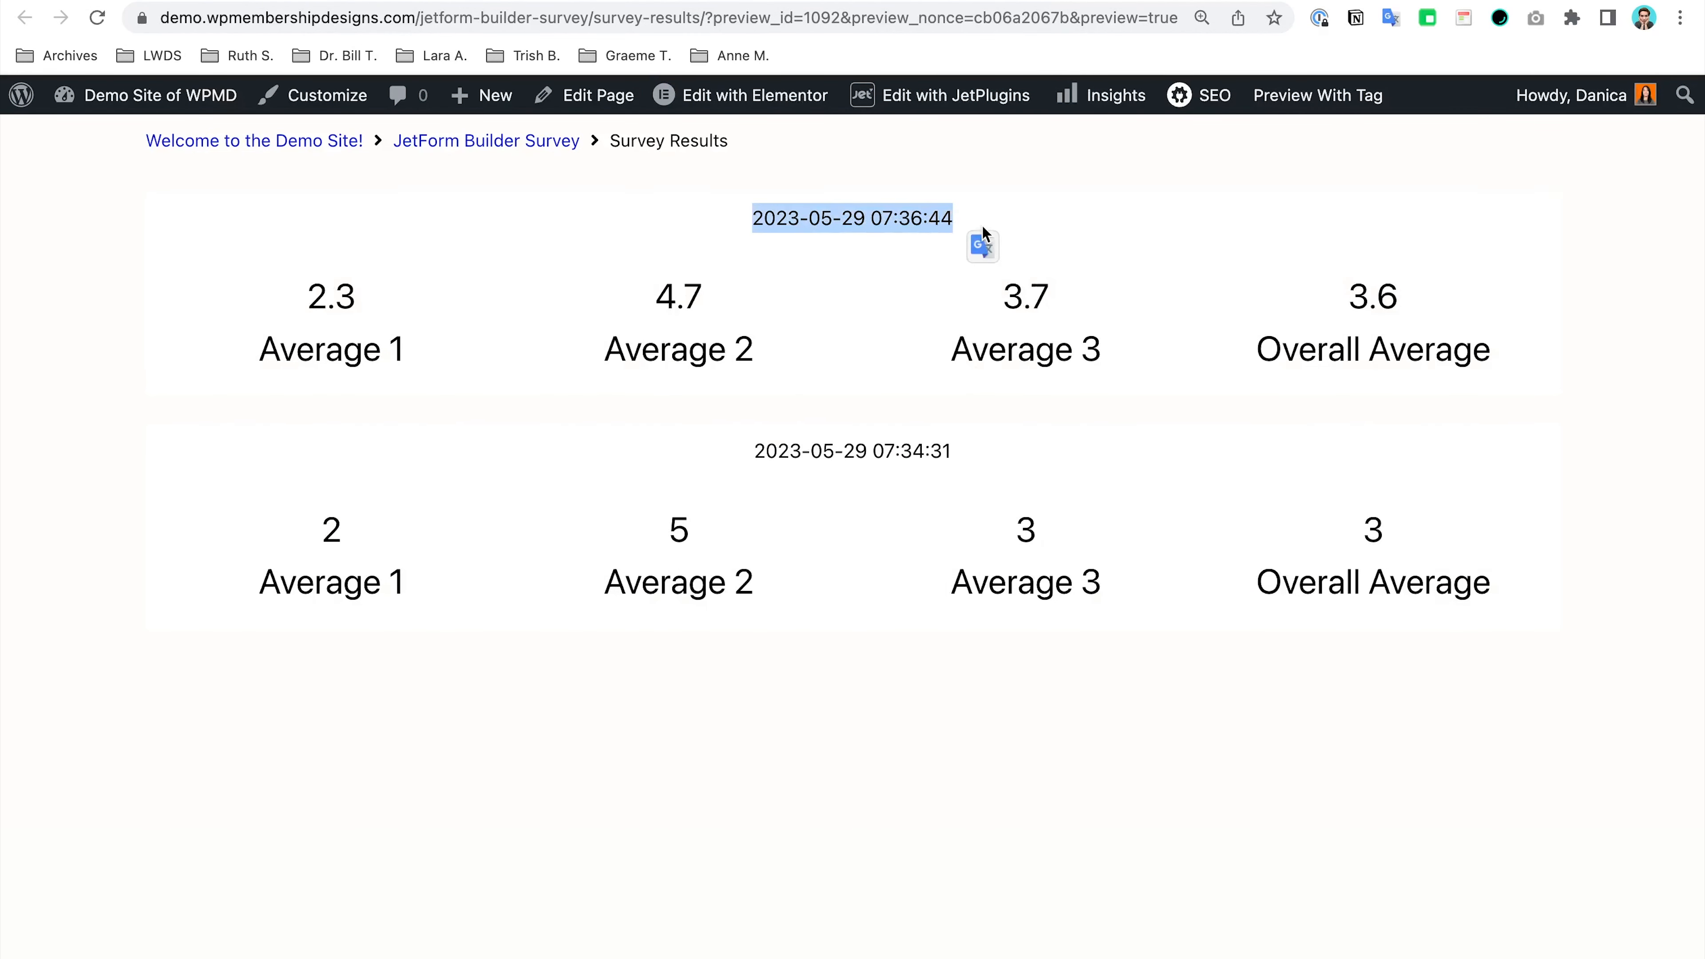
pyautogui.moveTo(994, 436); pyautogui.dragTo(752, 452)
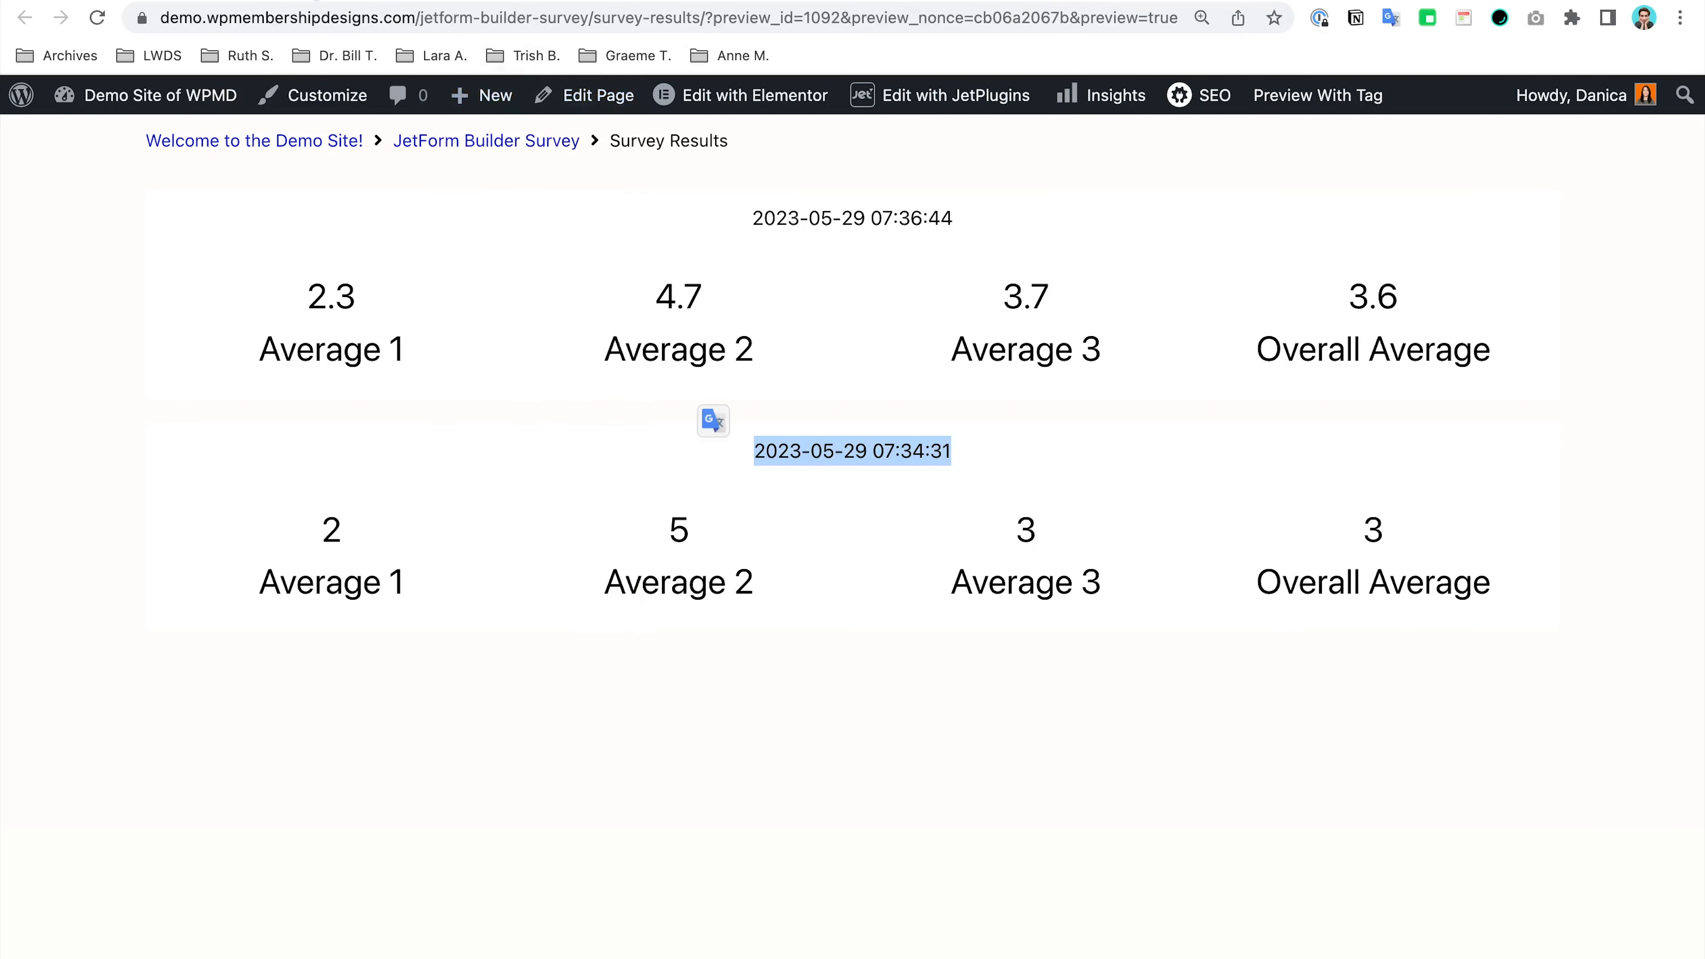
pyautogui.click(708, 464)
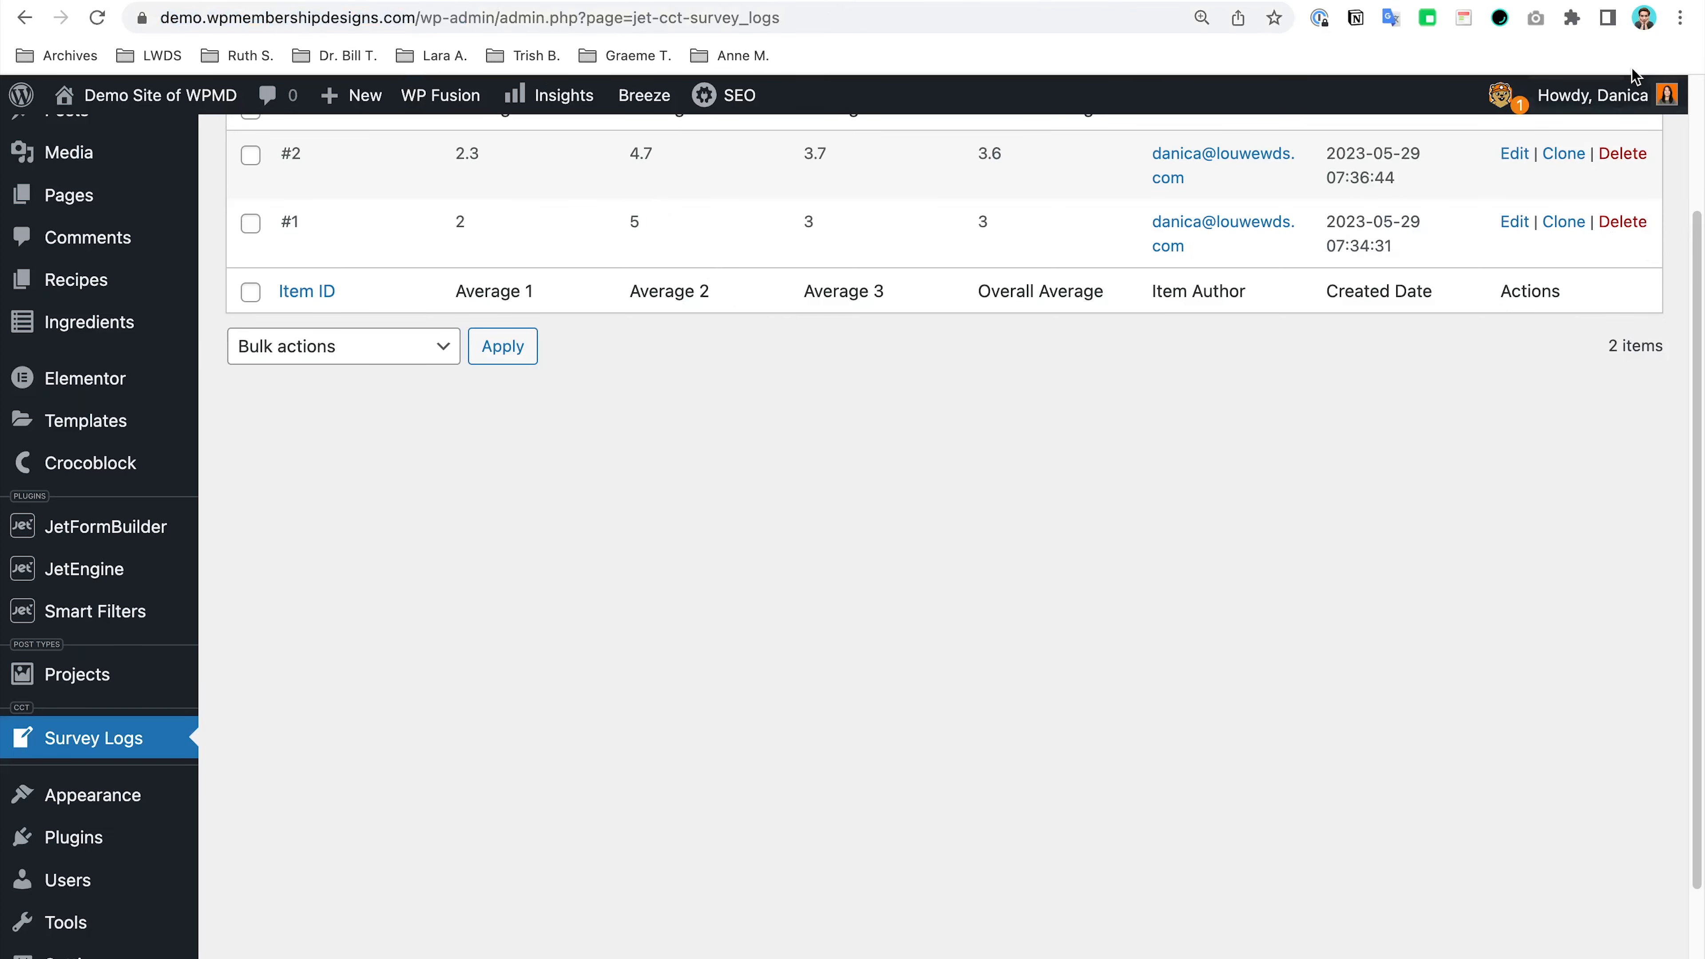
# Step: Open an incognito browser window and load the demo site at demo.wpmembershipdesigns.com
pyautogui.click(1680, 18)
pyautogui.click(1503, 116)
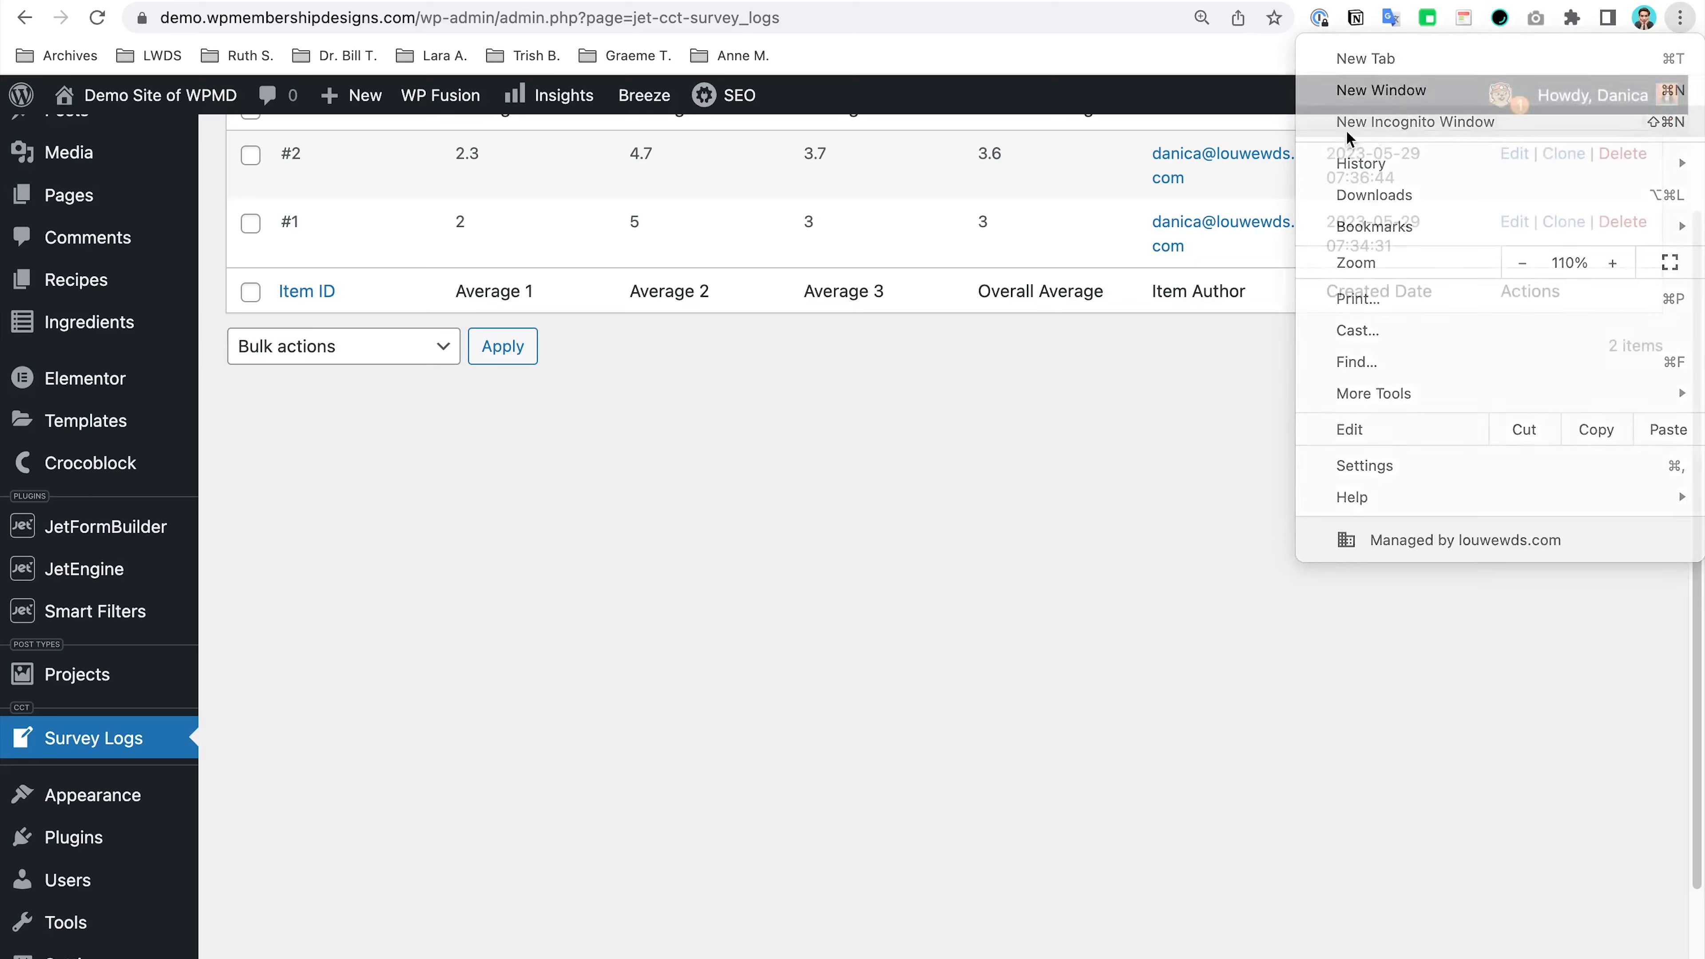
pyautogui.write('https://demo.wpmembershipdesigns.com/')
pyautogui.press('Return')
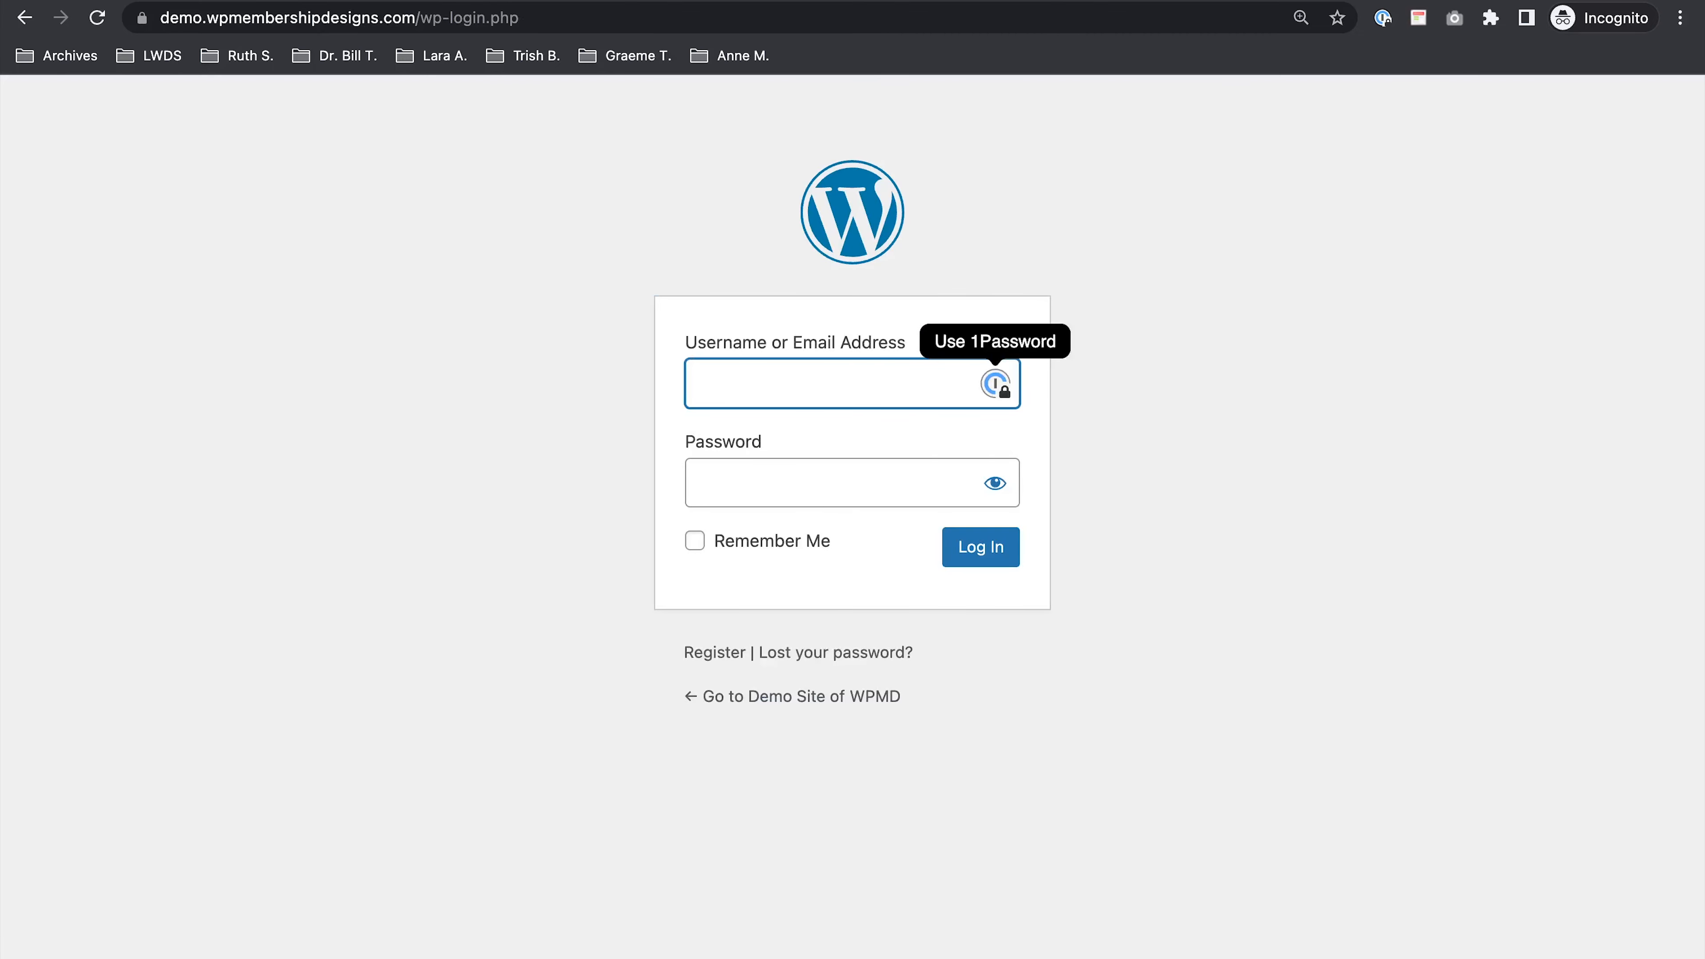
# Step: Log in to the demo site with the test member's username and account password
pyautogui.write('danicamem2')
pyautogui.press('Tab')
pyautogui.write('***********')
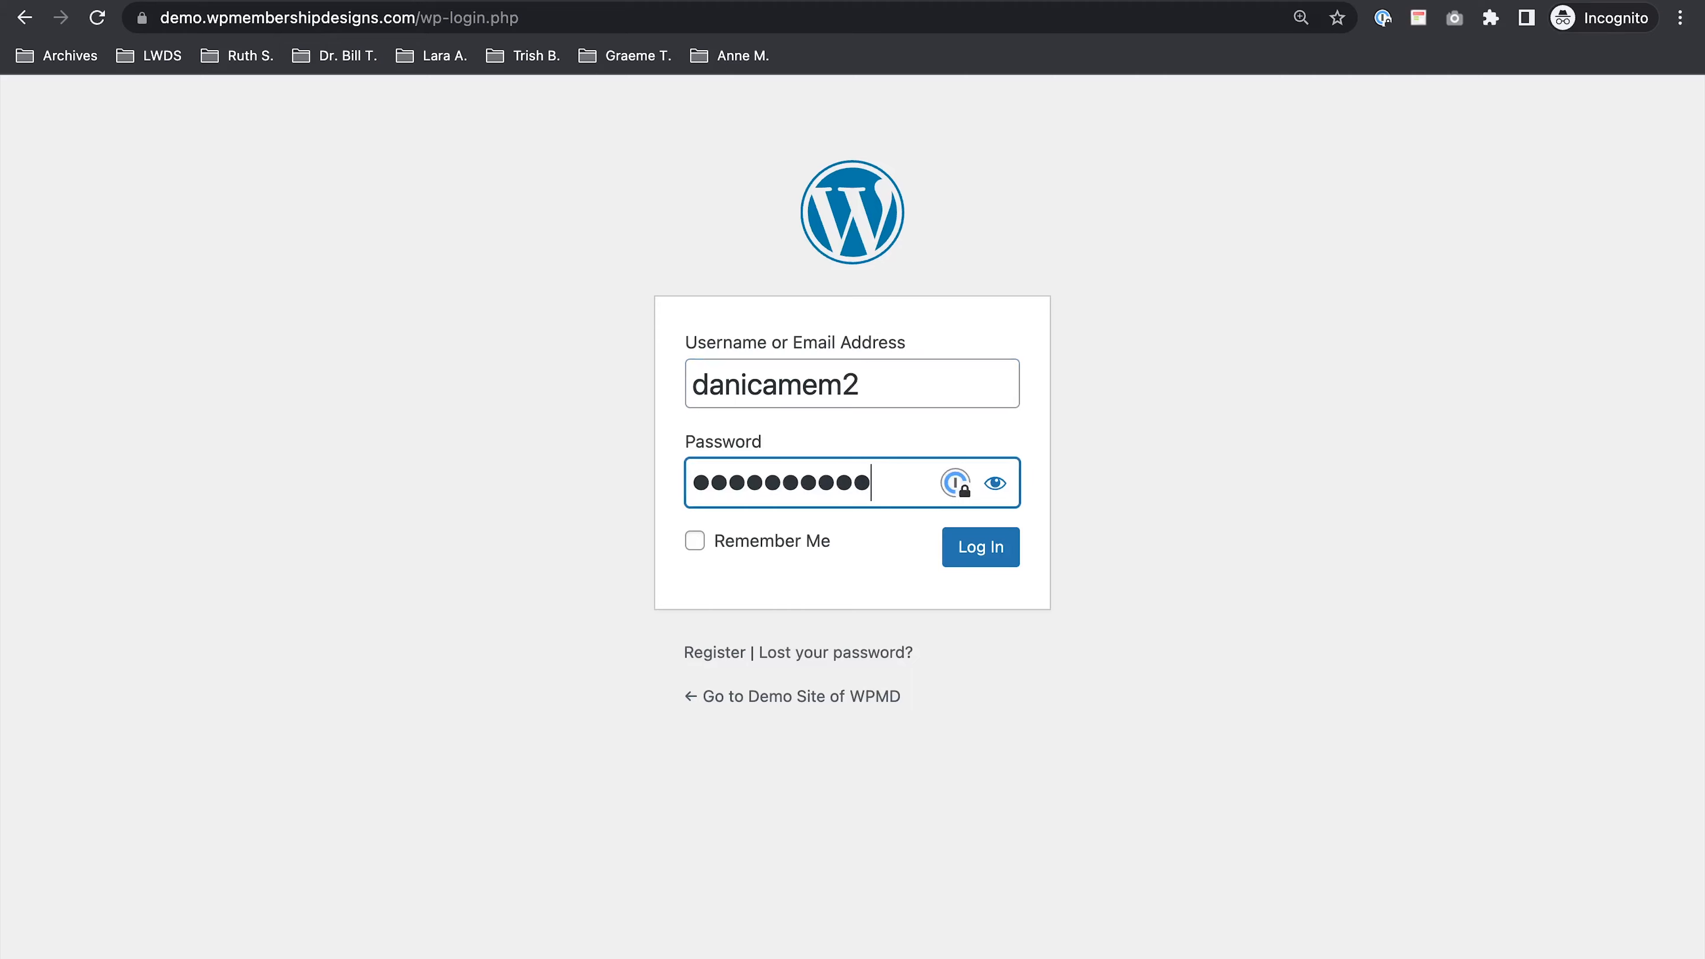
pyautogui.press('Return')
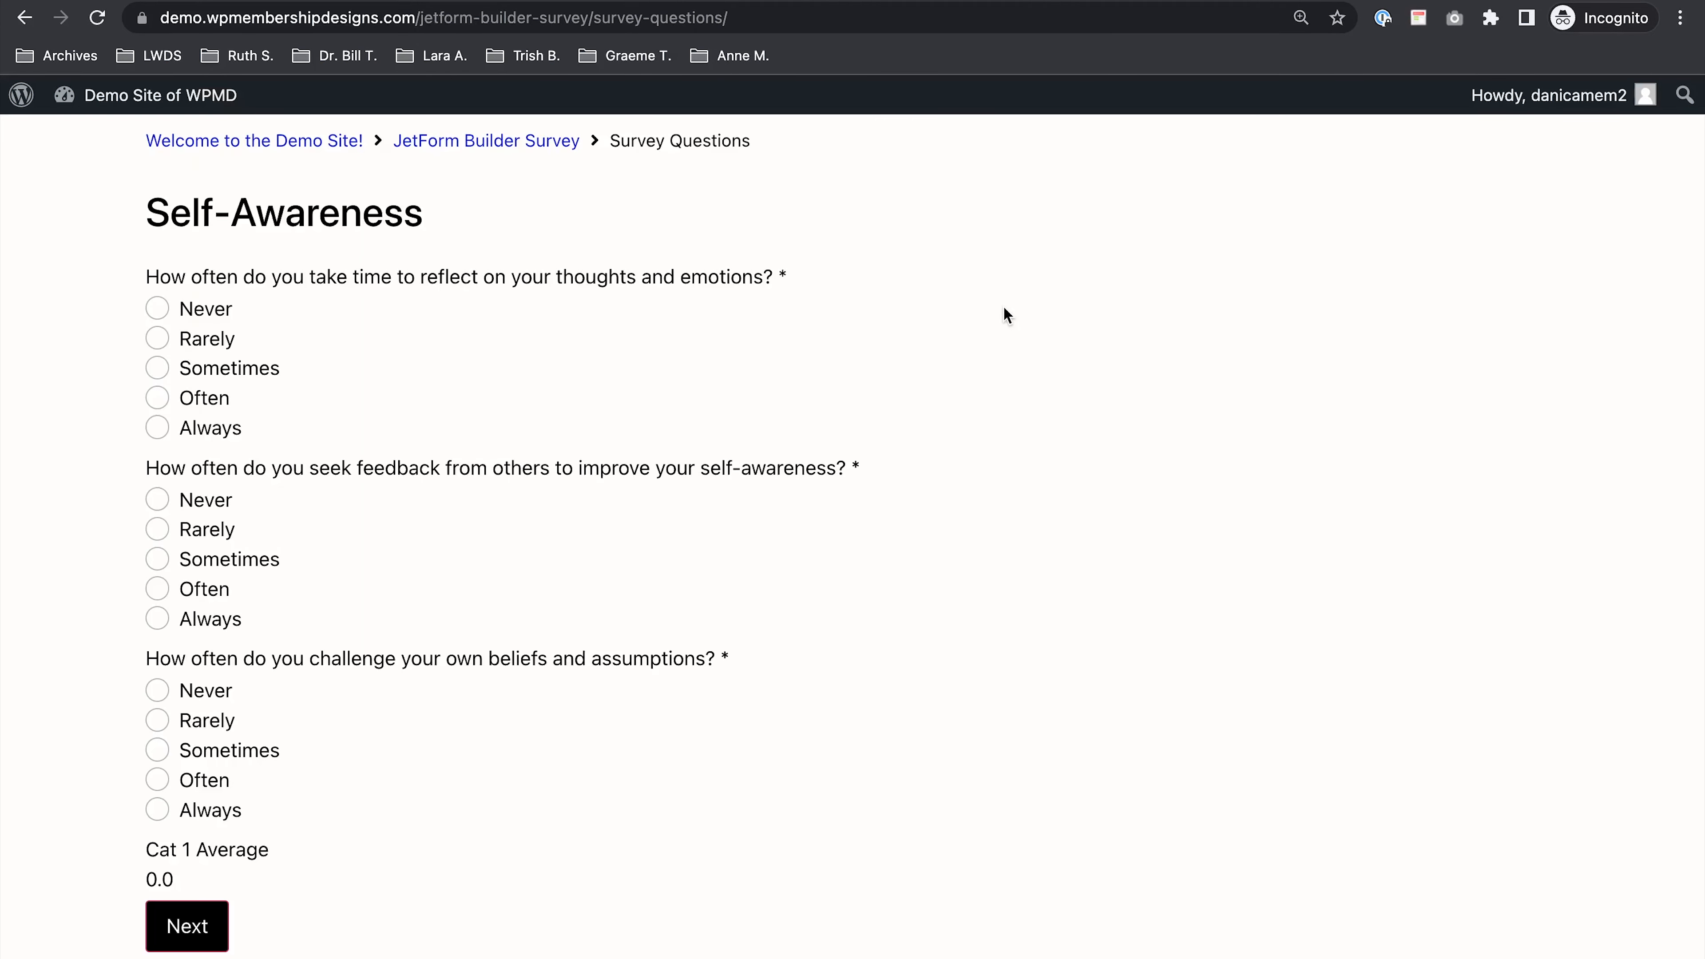
# Step: Answer the three Self-Awareness questions with Never, Rarely and Rarely, and advance to the next survey page
pyautogui.click(183, 309)
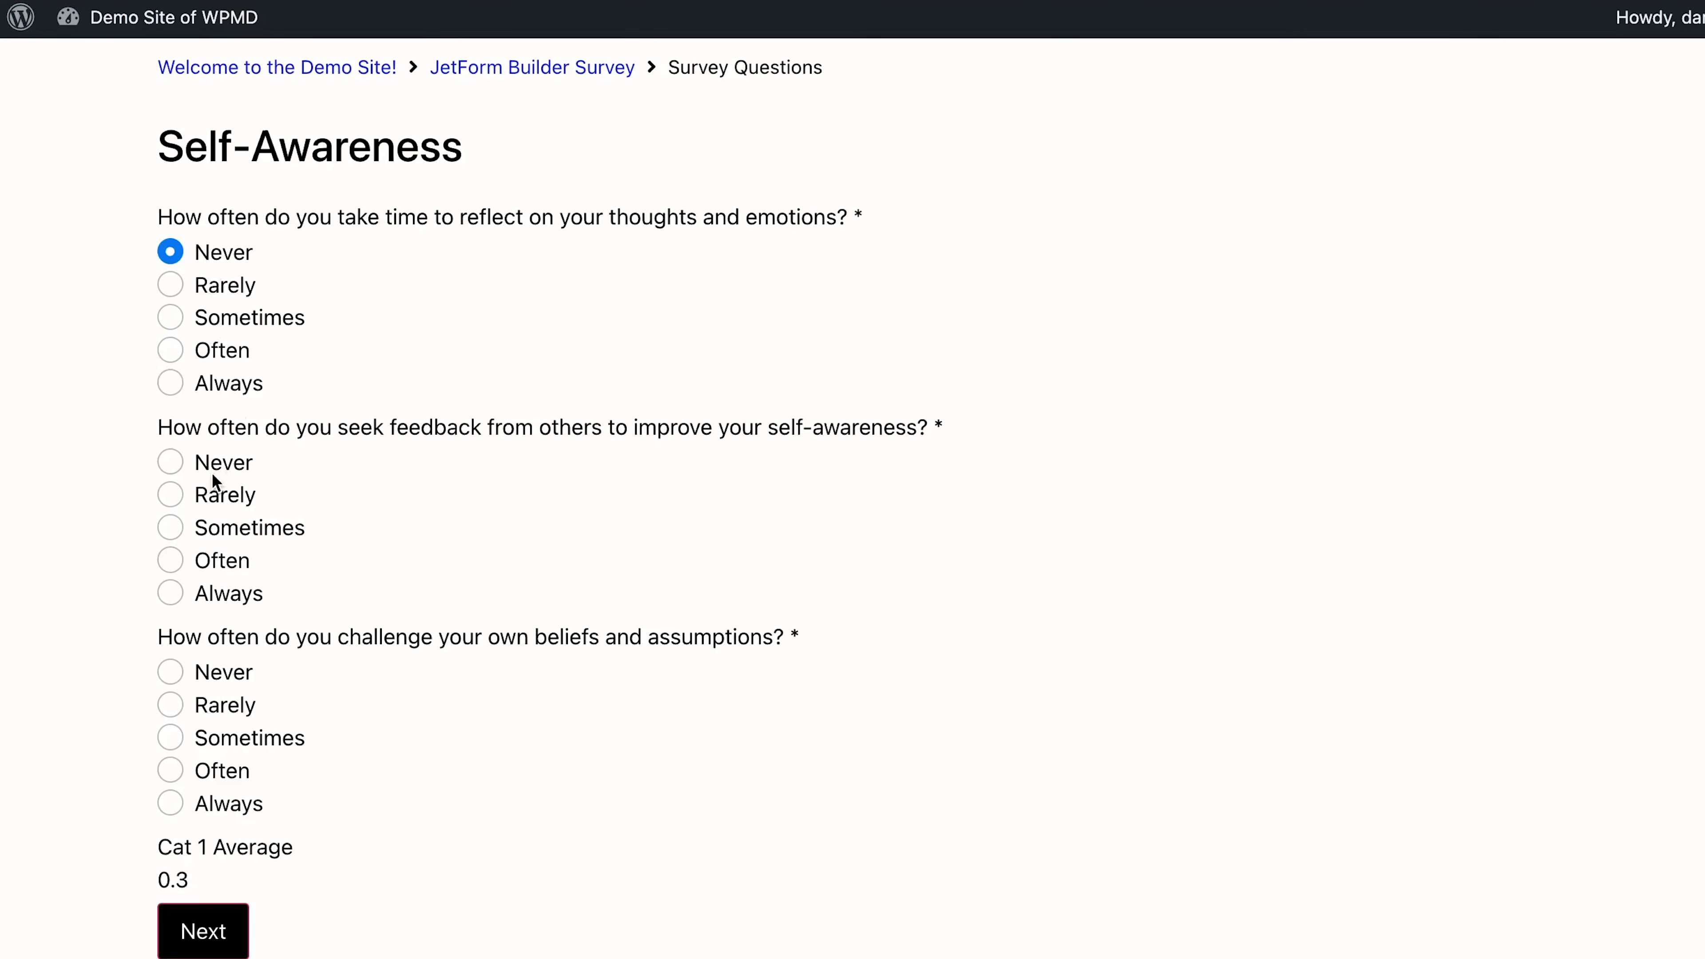
pyautogui.click(218, 495)
pyautogui.click(227, 707)
pyautogui.click(212, 947)
# Step: Answer the three Learning and Growth questions with Always, Sometimes and Sometimes, and advance to the next survey page
pyautogui.click(225, 530)
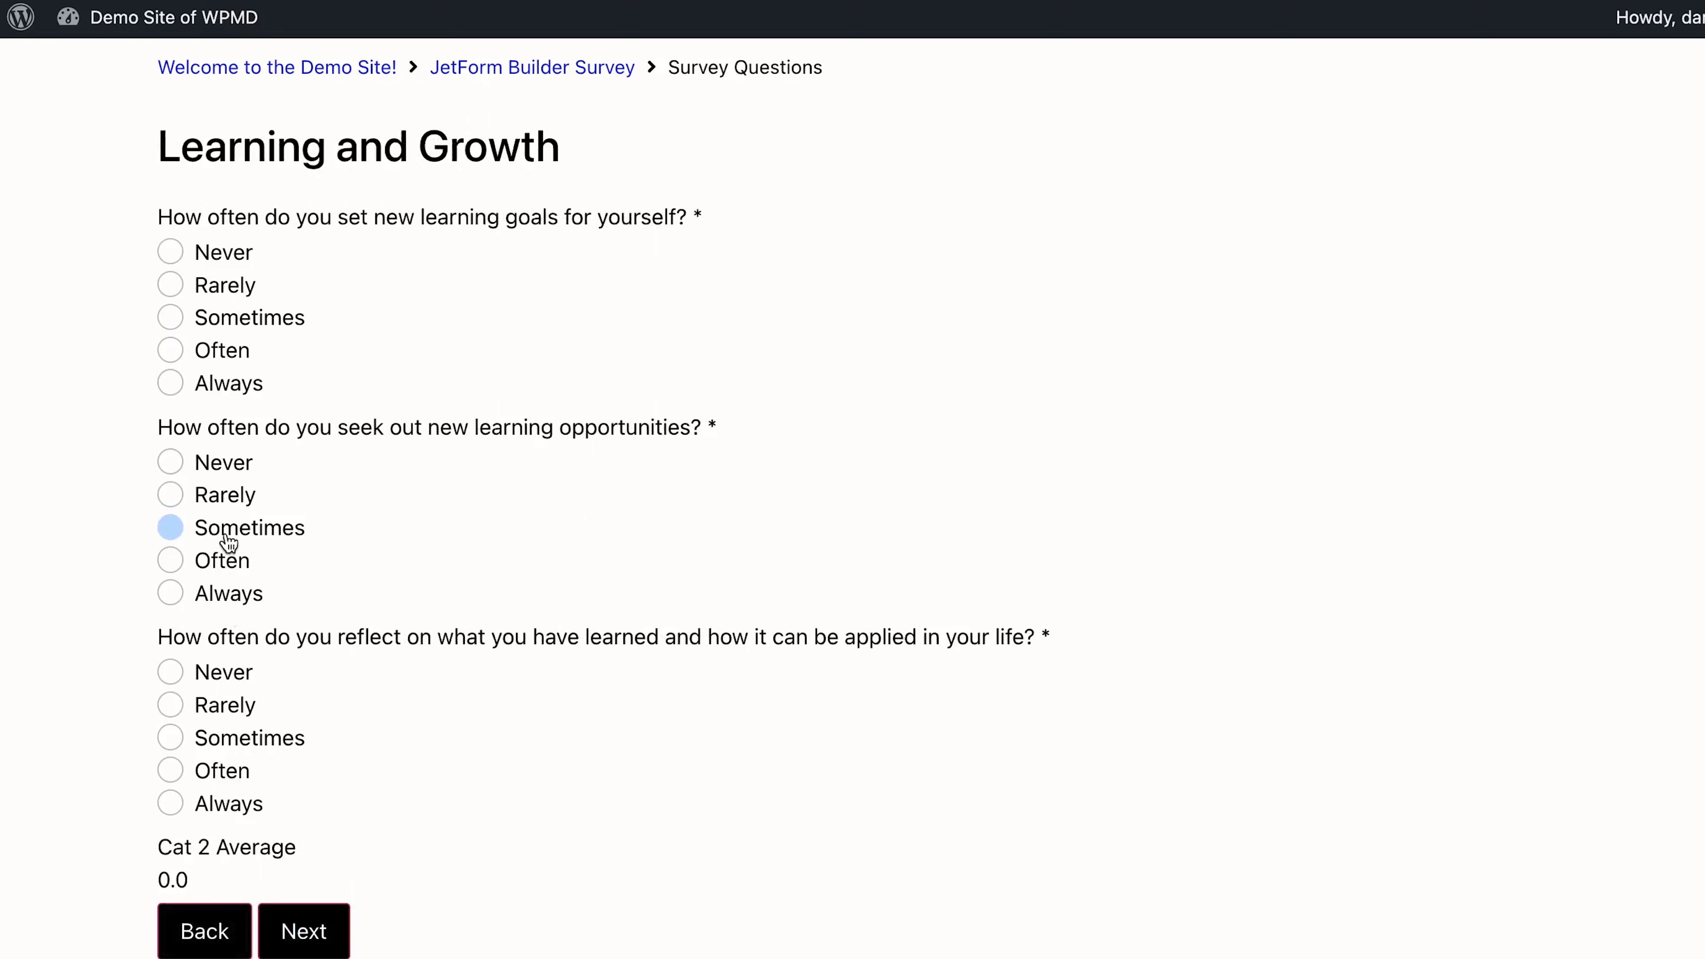
pyautogui.click(241, 388)
pyautogui.click(244, 737)
pyautogui.click(269, 930)
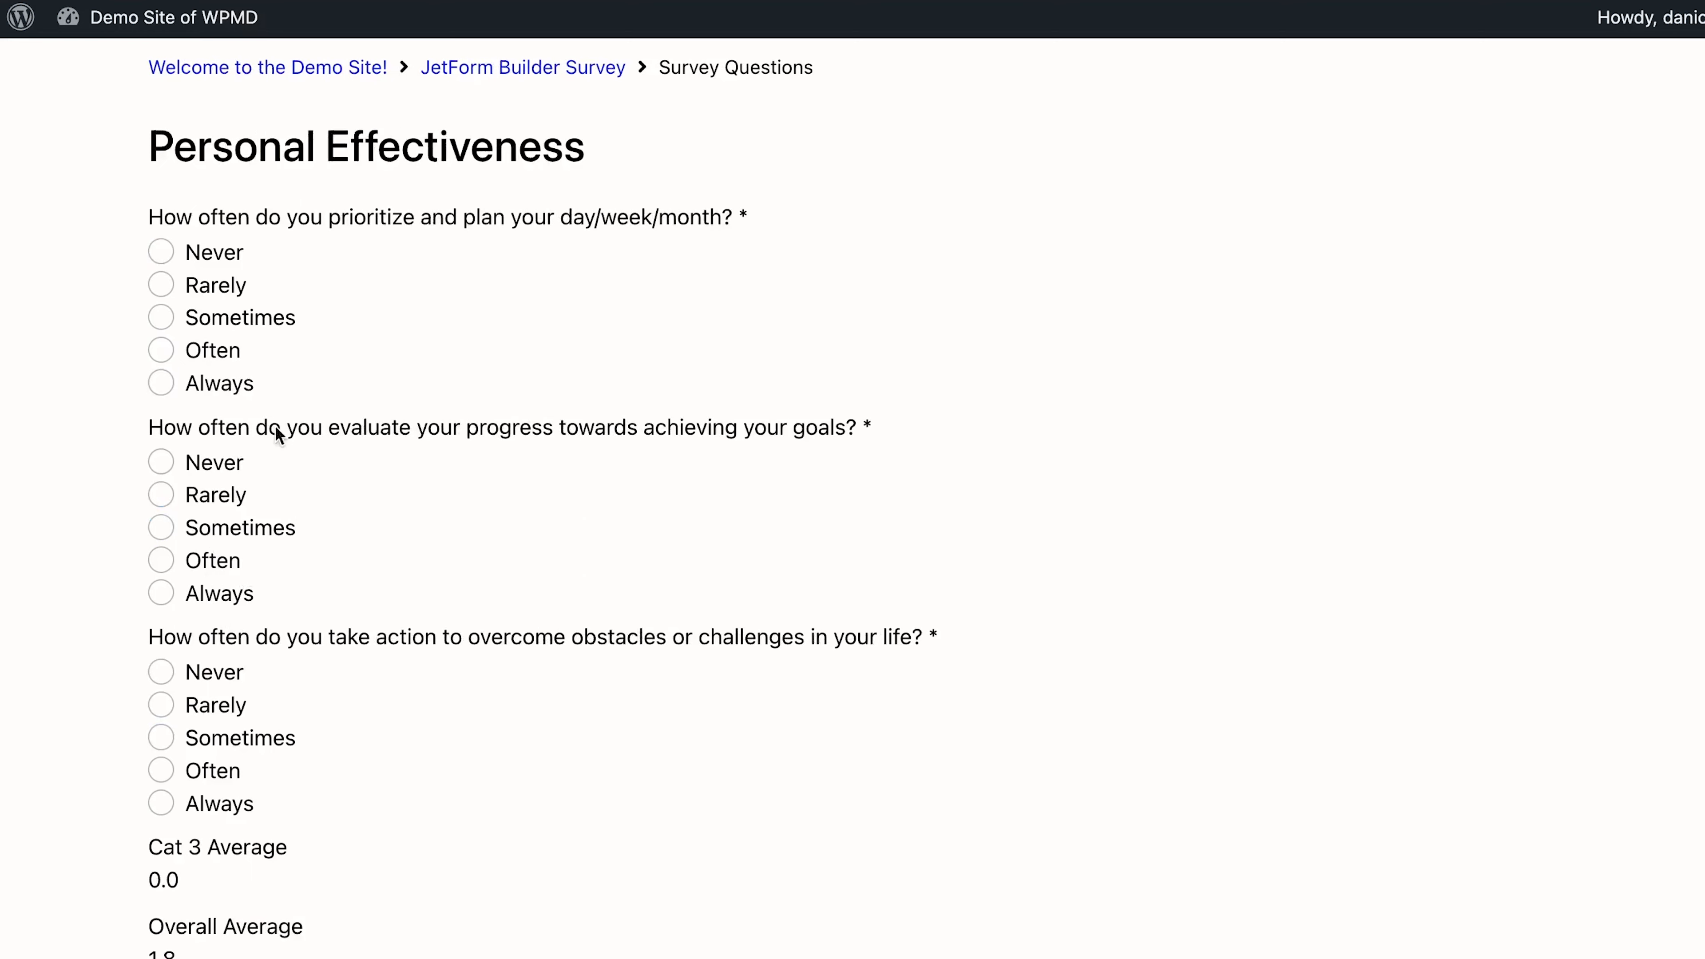
# Step: Answer the three Personal Effectiveness questions with Always, Rarely and Rarely, and submit the survey
pyautogui.click(228, 389)
pyautogui.click(215, 494)
pyautogui.click(222, 705)
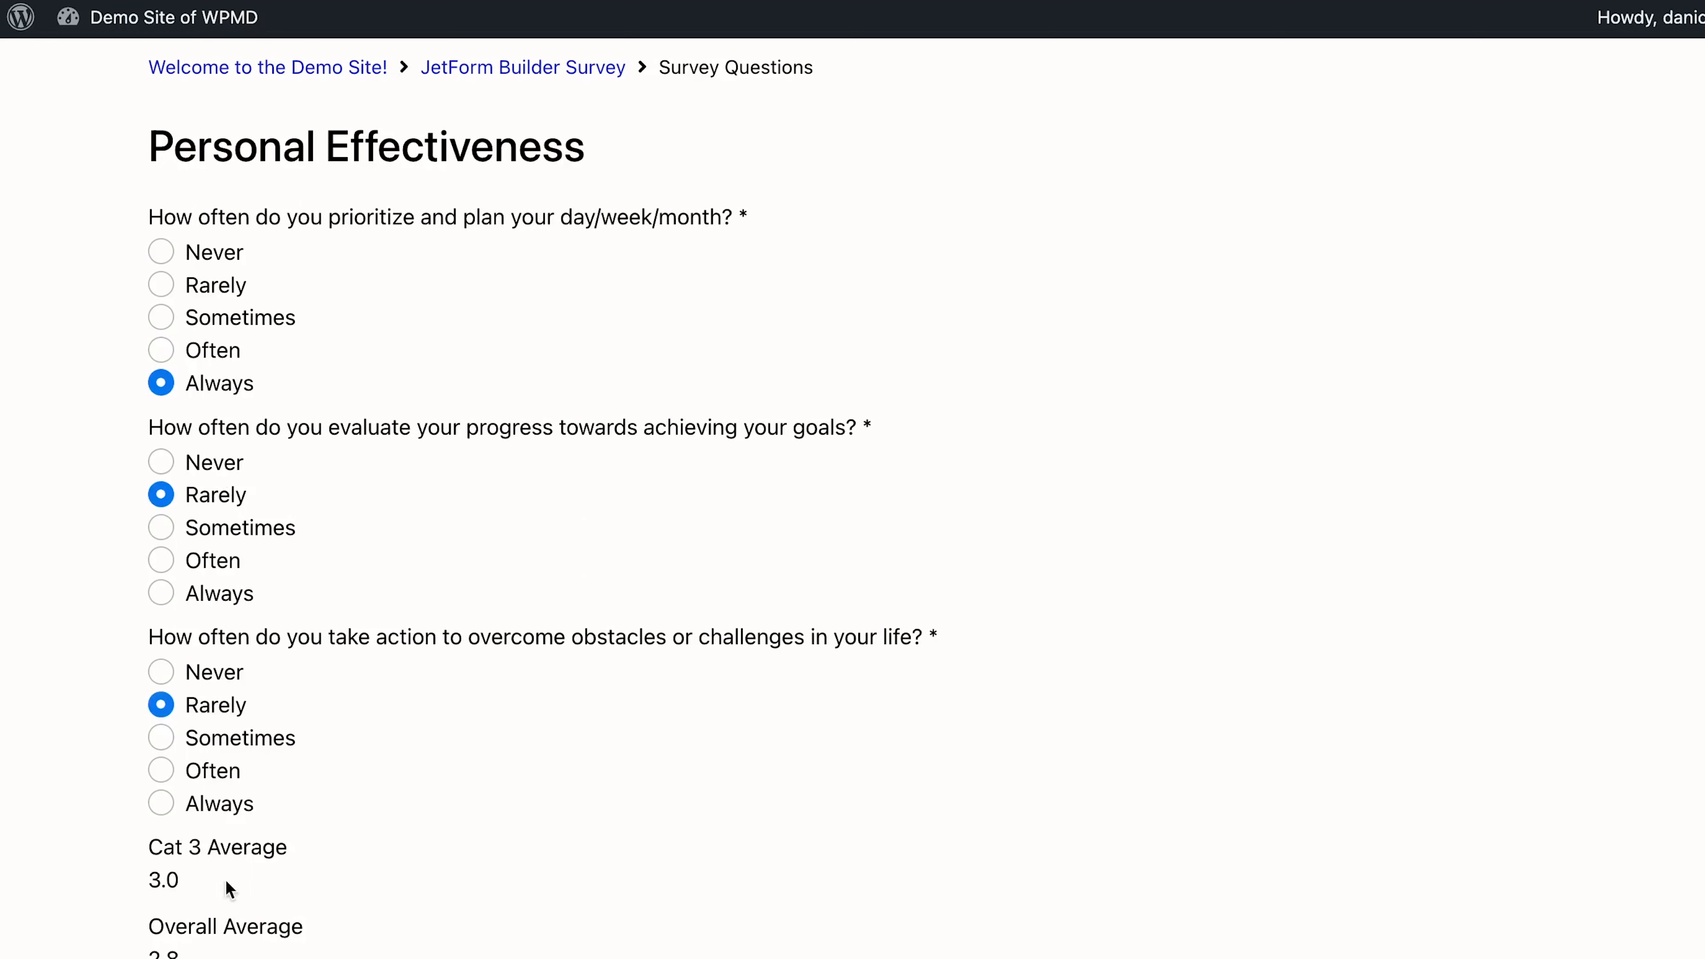
pyautogui.scroll(-1, 225, 893)
pyautogui.click(211, 943)
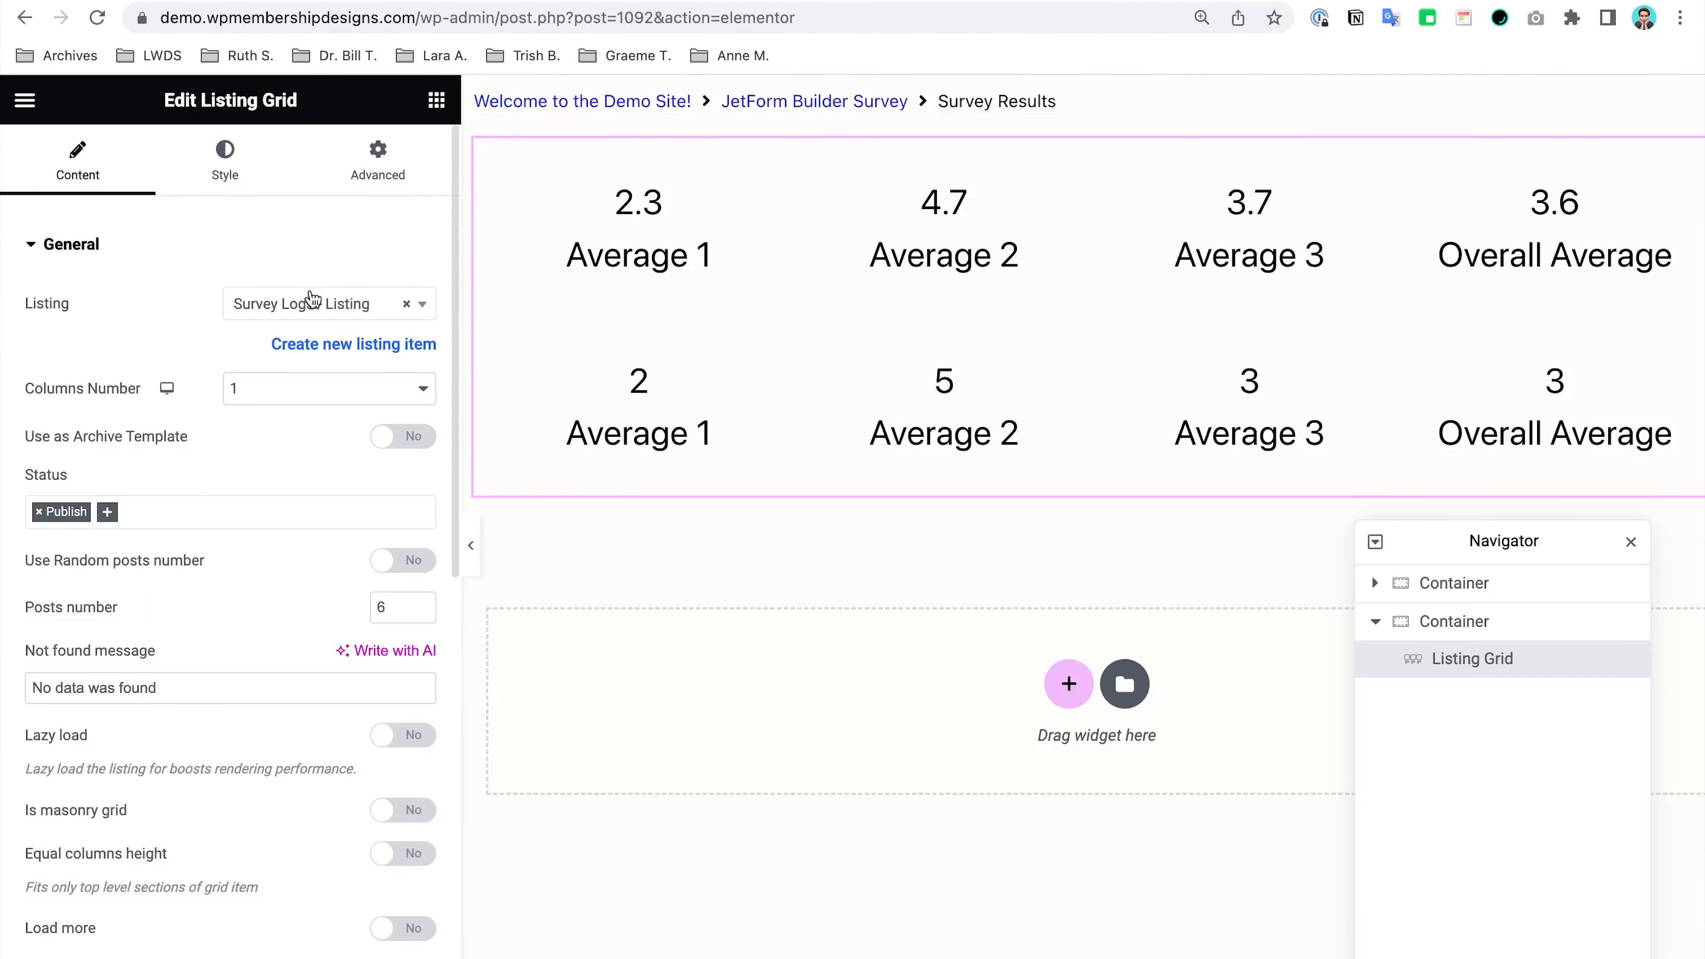
# Step: Inspect the Content Types Query settings of the Listing Grid on the Survey Results page
pyautogui.scroll(-10, 243, 427)
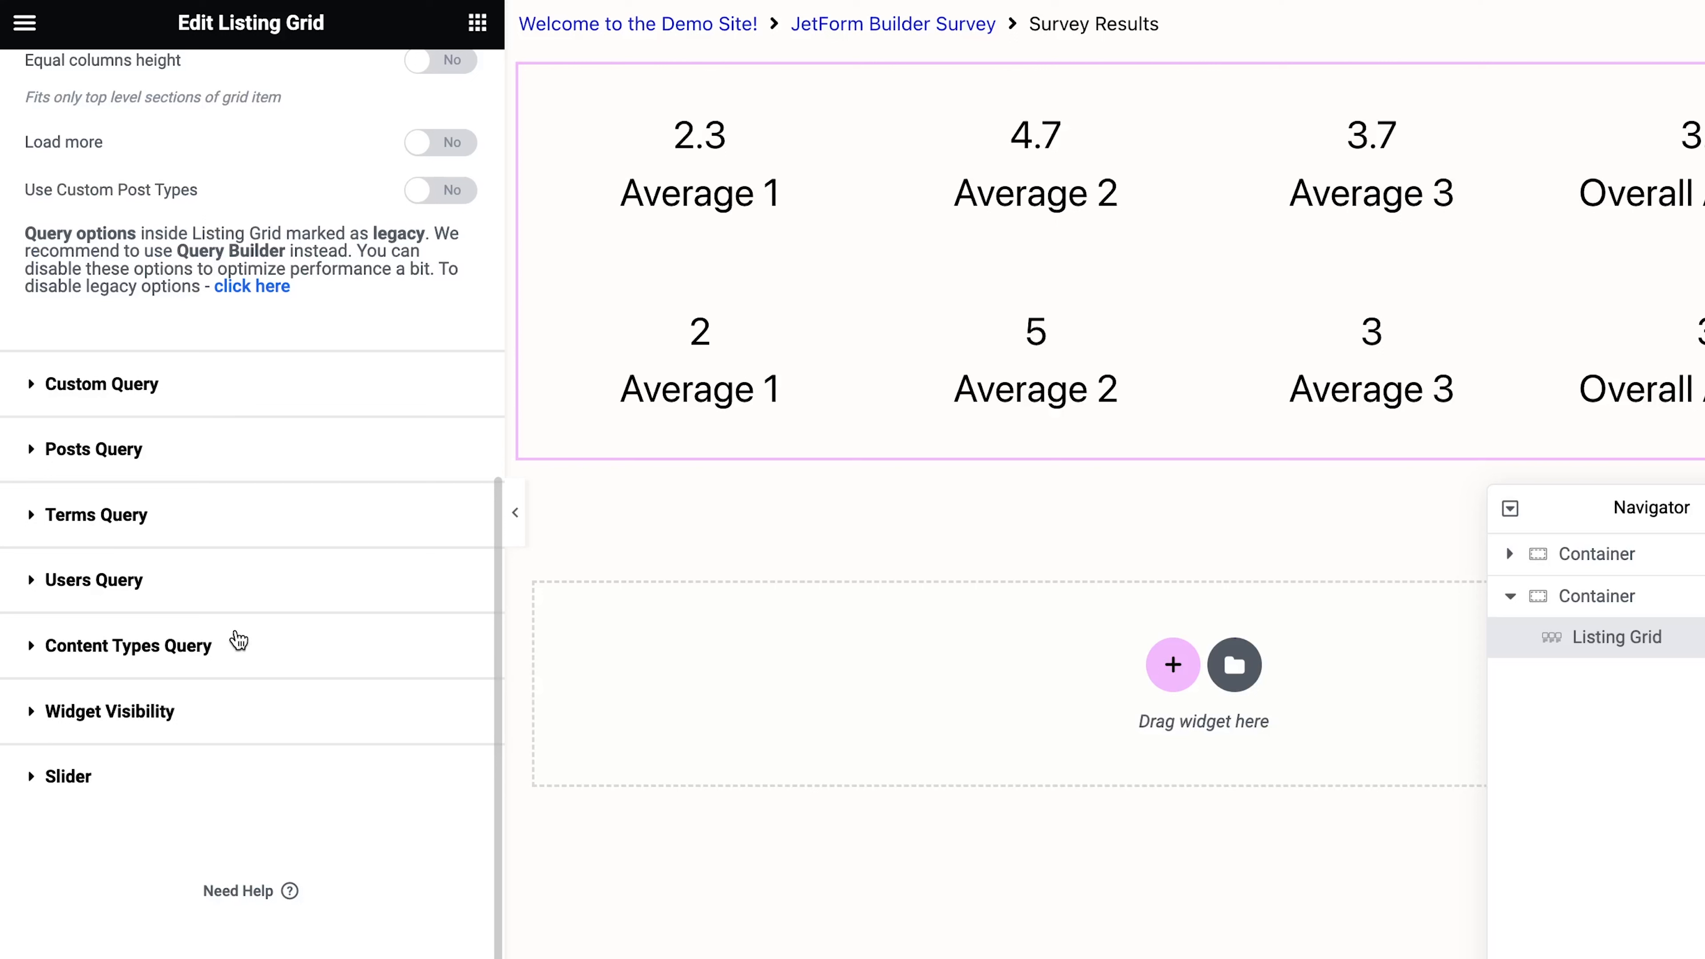
pyautogui.click(235, 643)
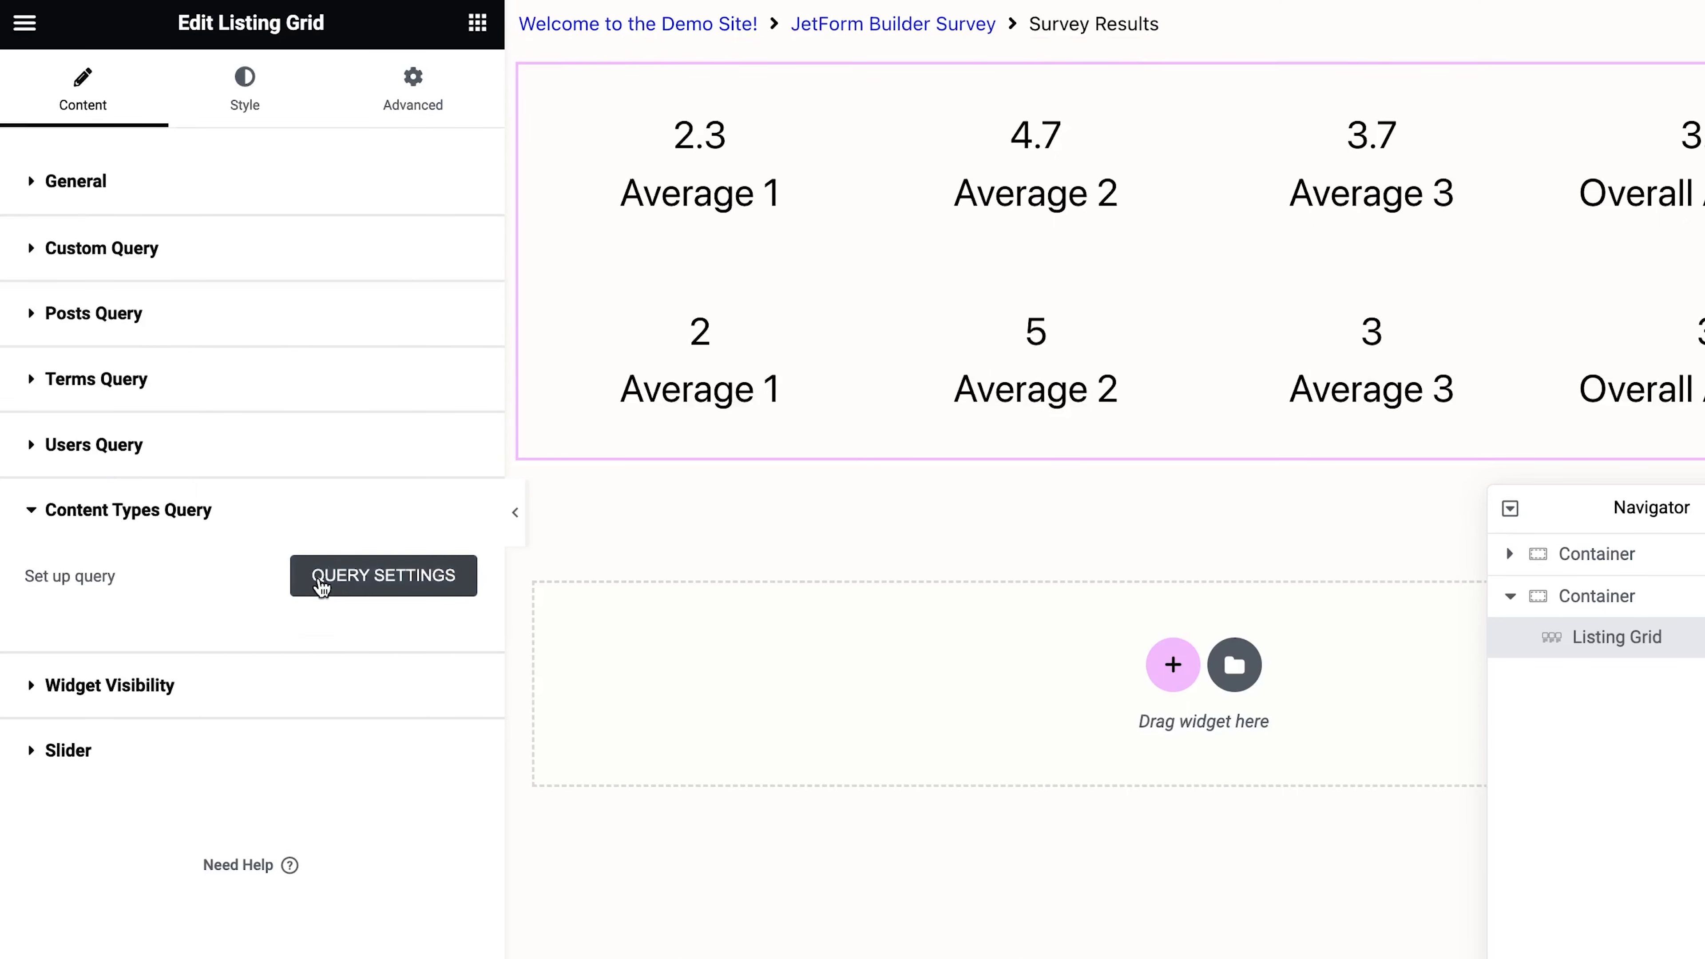
pyautogui.click(380, 574)
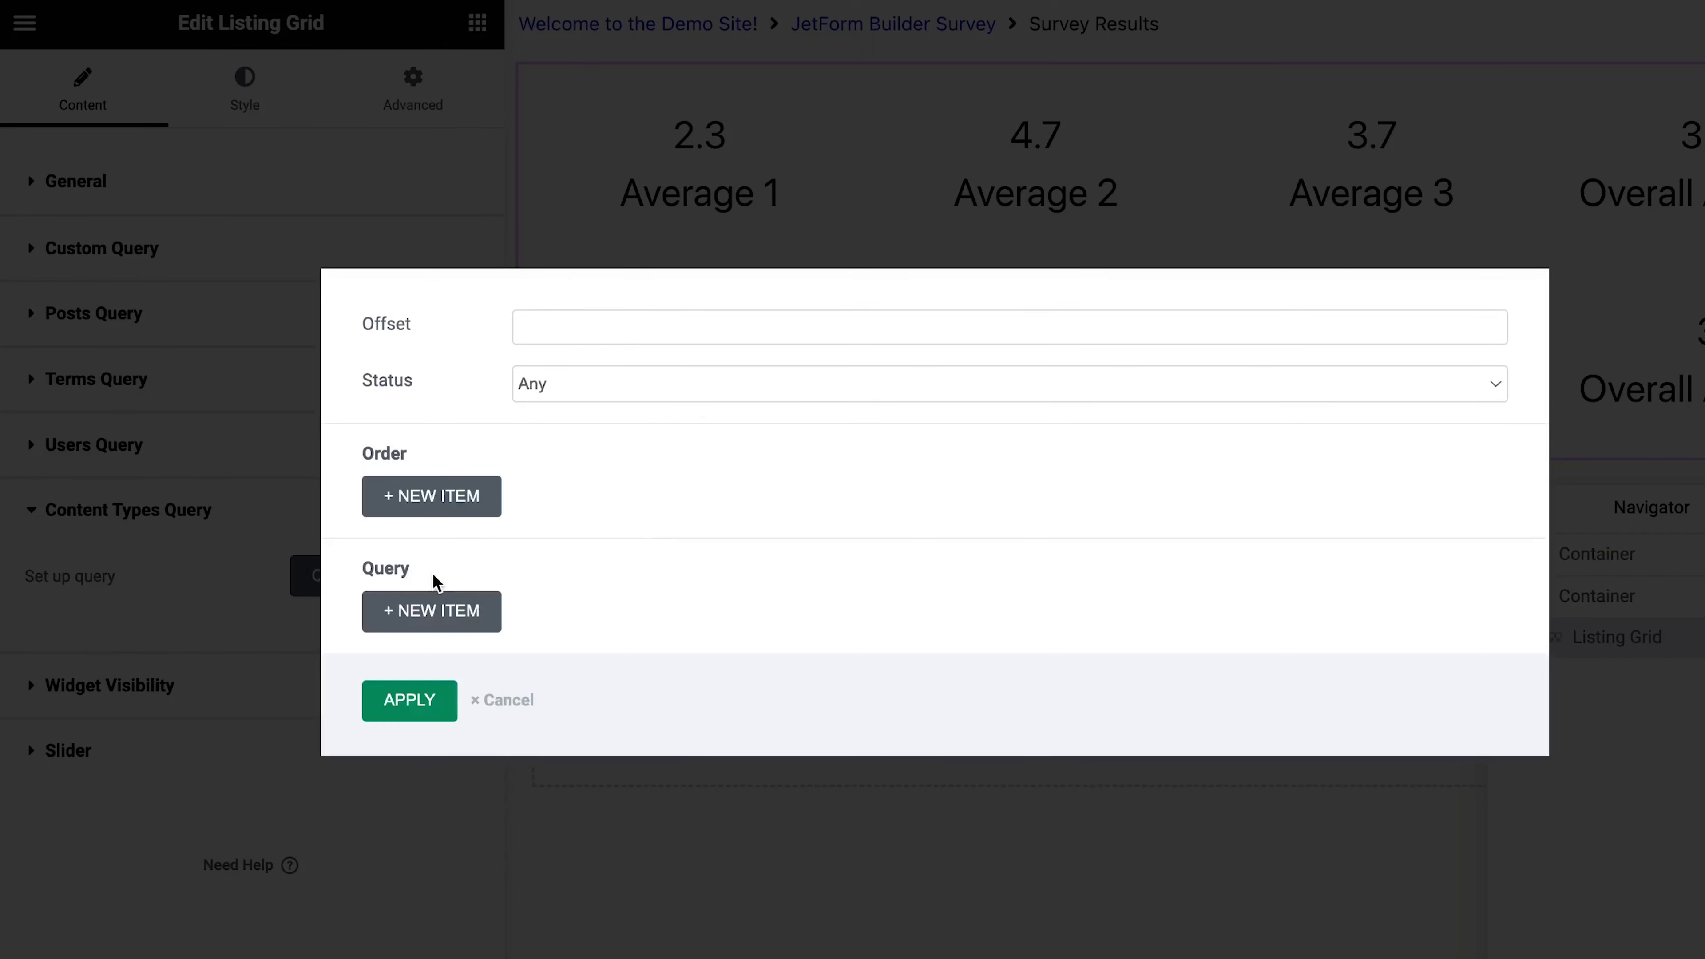
pyautogui.click(1443, 95)
# Step: Leave the survey form editor and start a new query in JetEngine's Query Builder
pyautogui.click(183, 260)
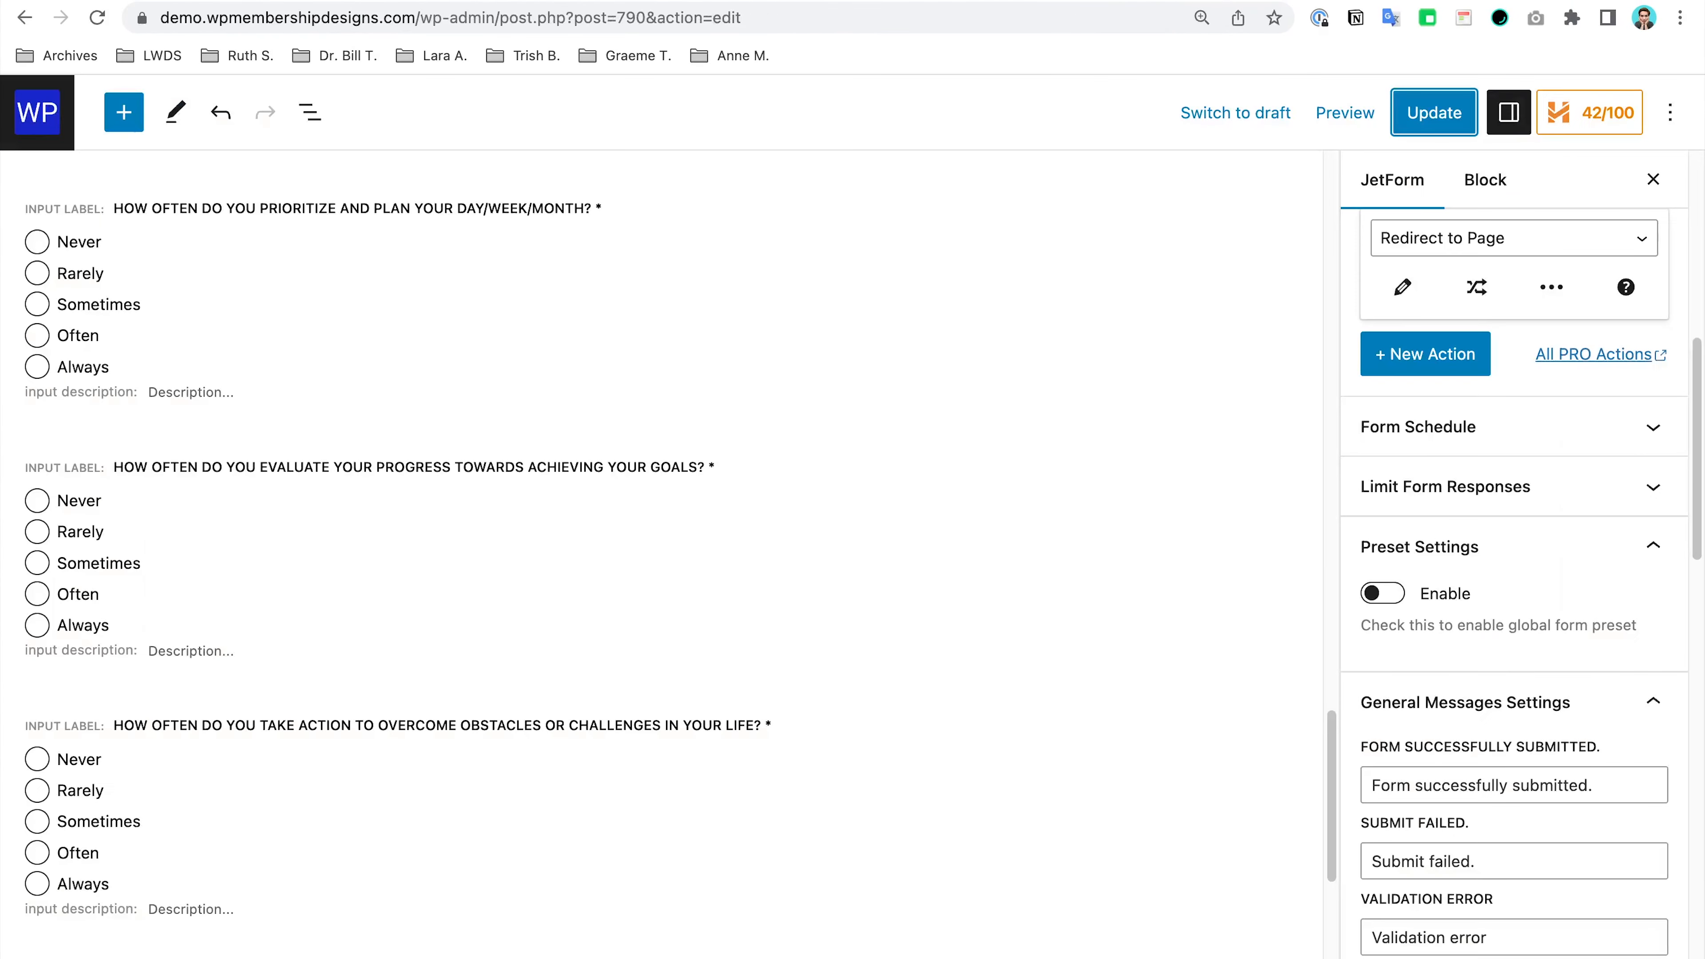
pyautogui.click(104, 20)
pyautogui.click(50, 113)
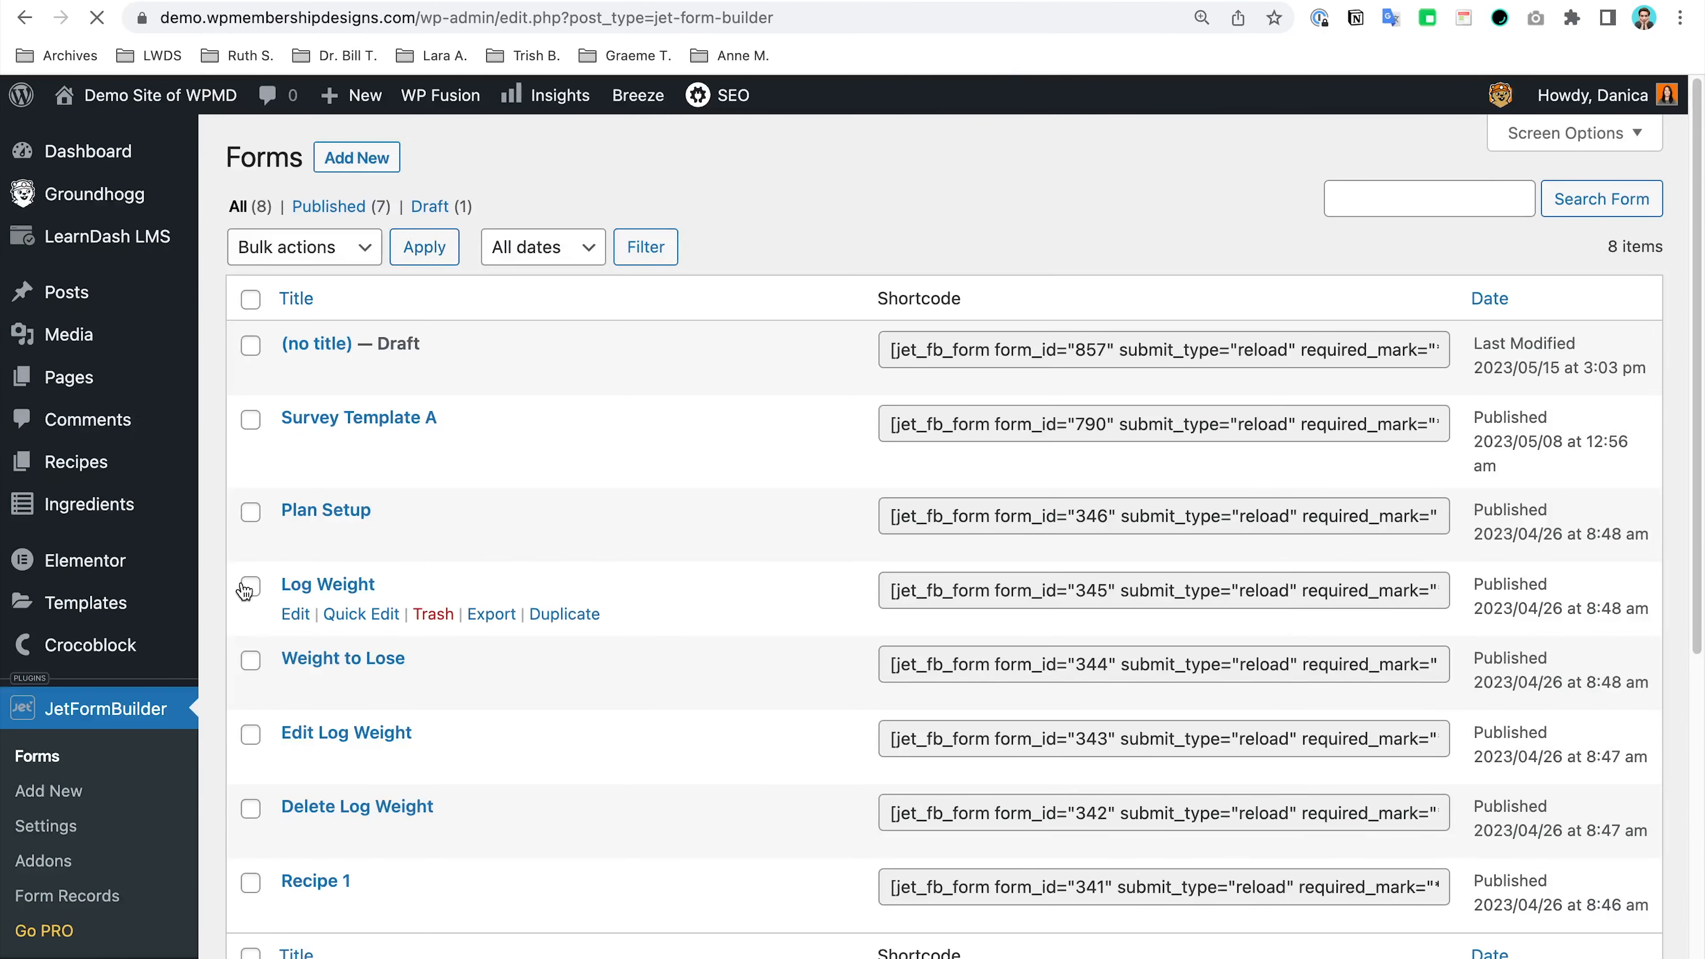
pyautogui.scroll(-5, 236, 476)
pyautogui.moveTo(149, 637)
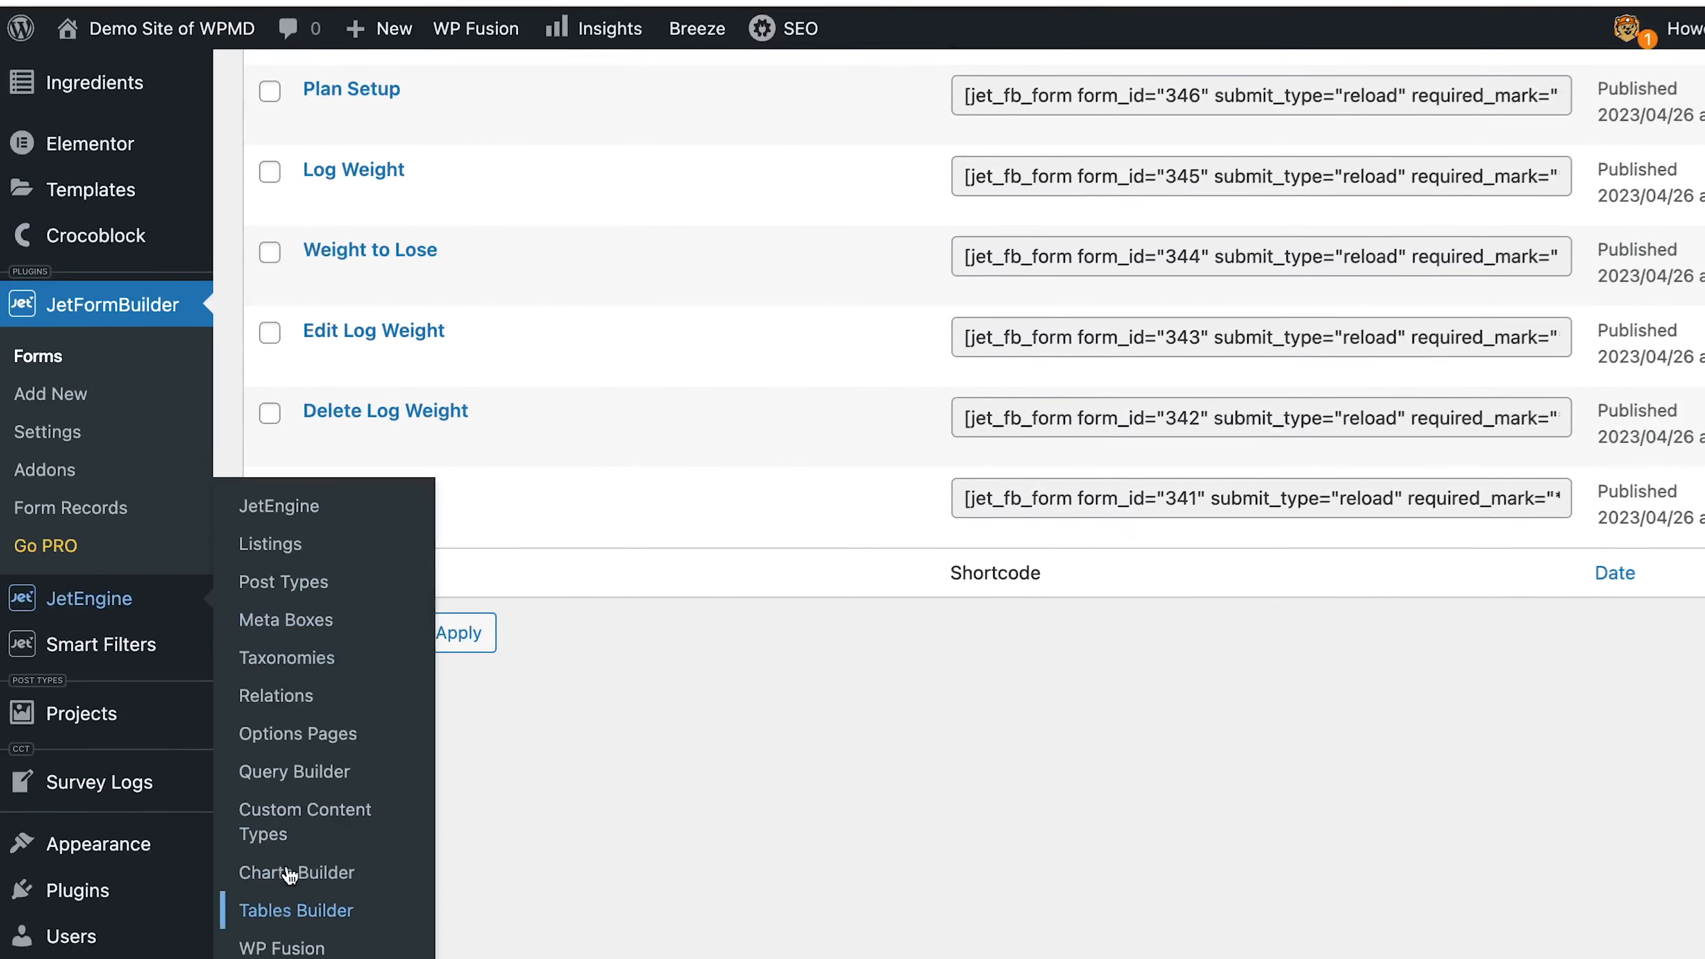
pyautogui.click(318, 767)
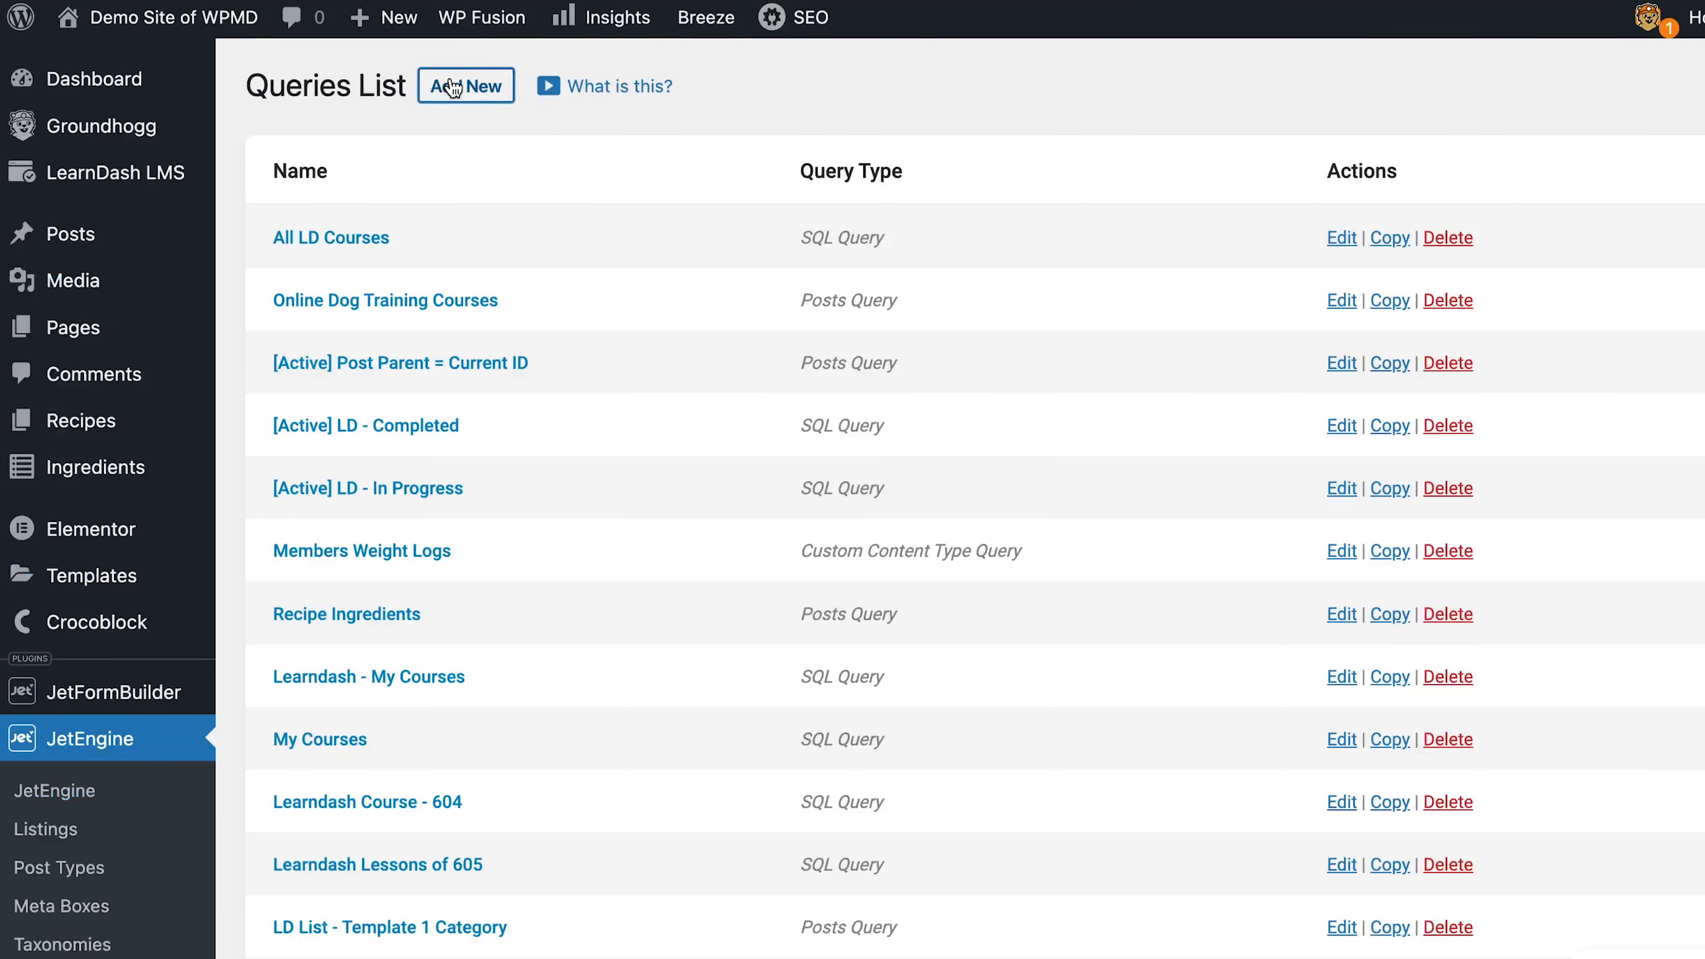
pyautogui.click(454, 88)
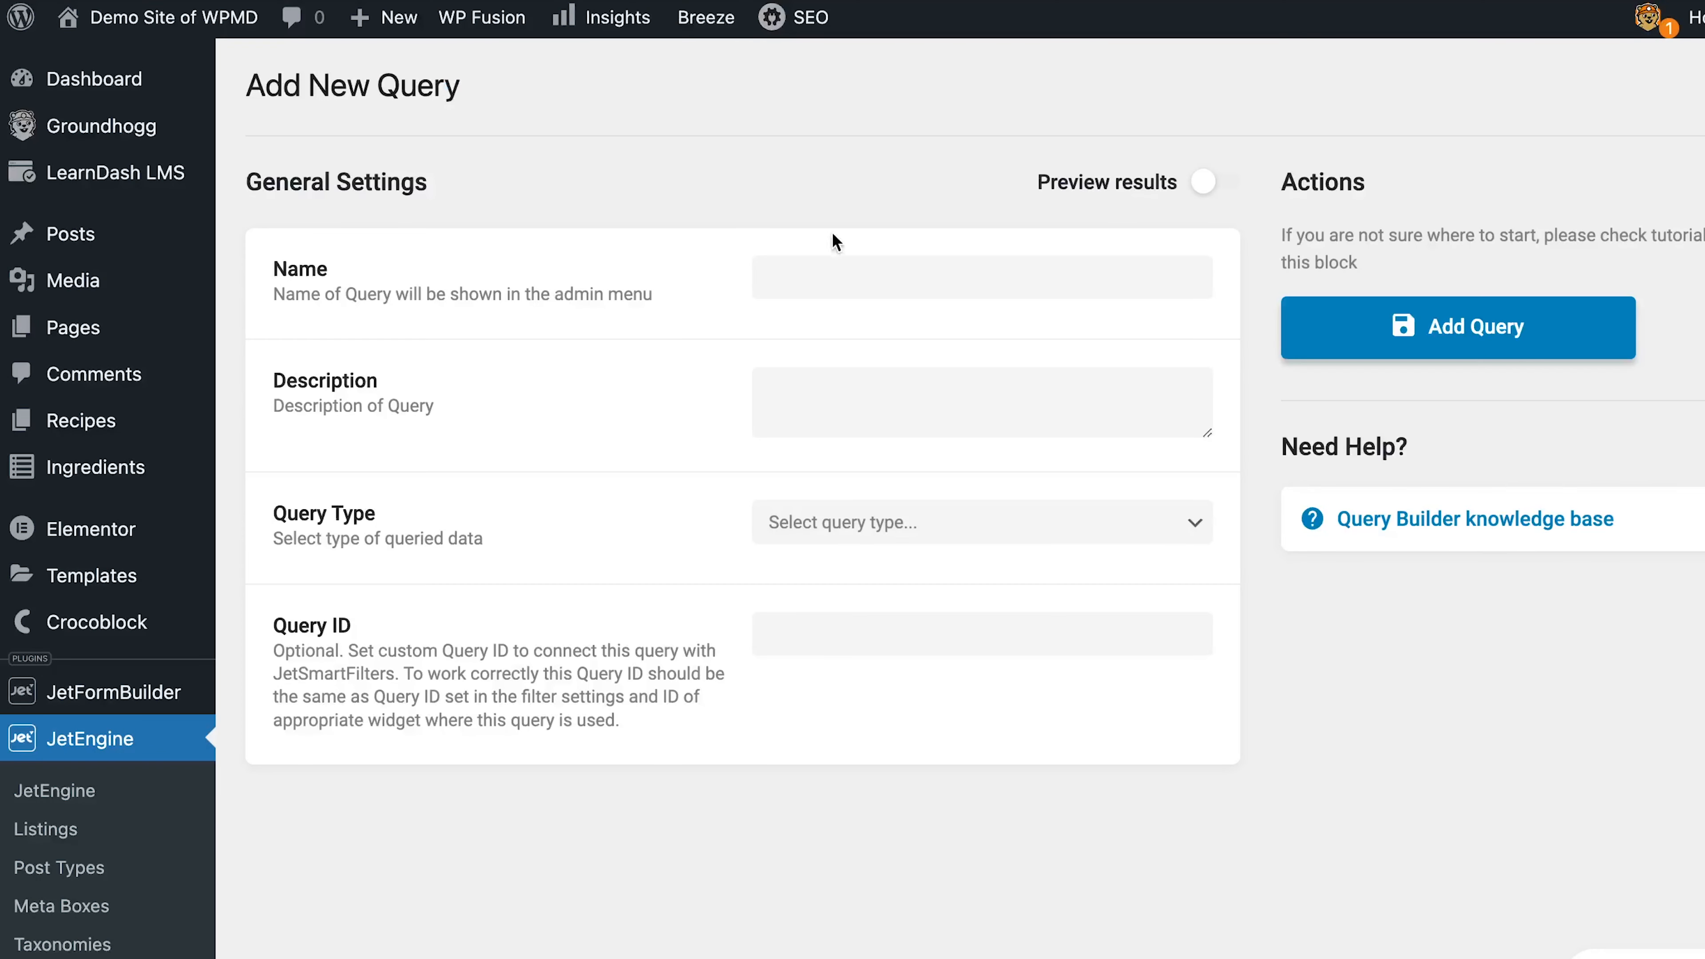
# Step: Name the query "Survey Logs = Current User" and set its type to Custom Content Type Query
pyautogui.click(841, 265)
pyautogui.write('Survey Logs')
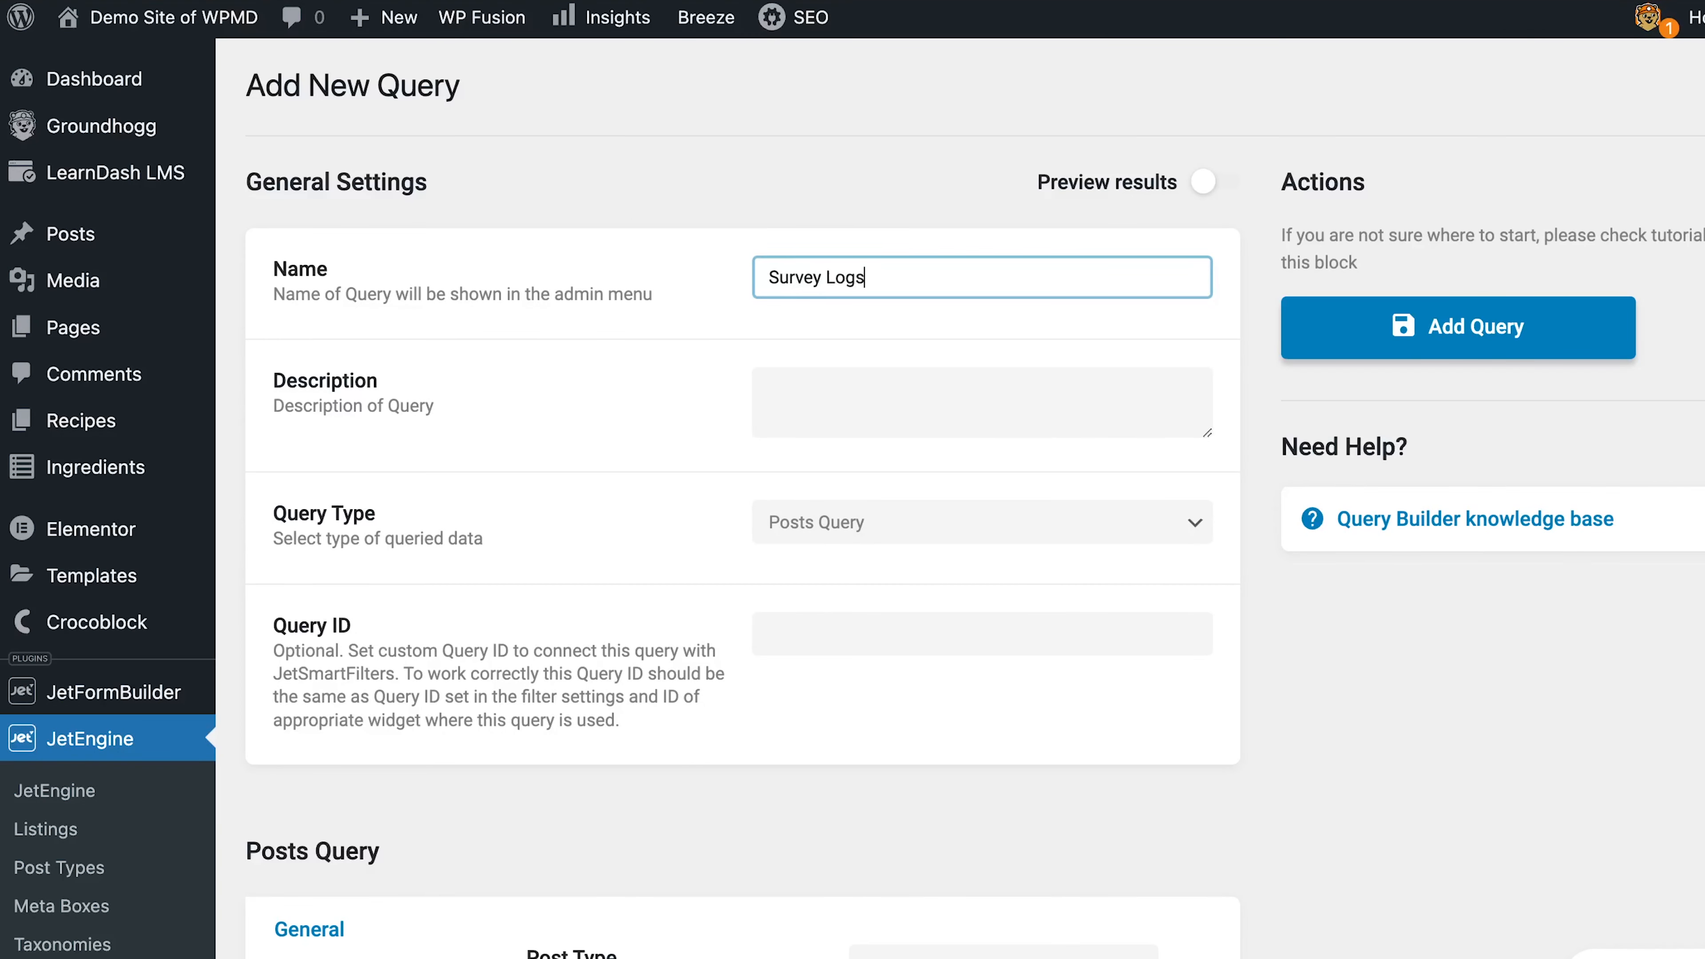
pyautogui.write(' = Current User')
pyautogui.scroll(-5, 901, 242)
pyautogui.click(930, 121)
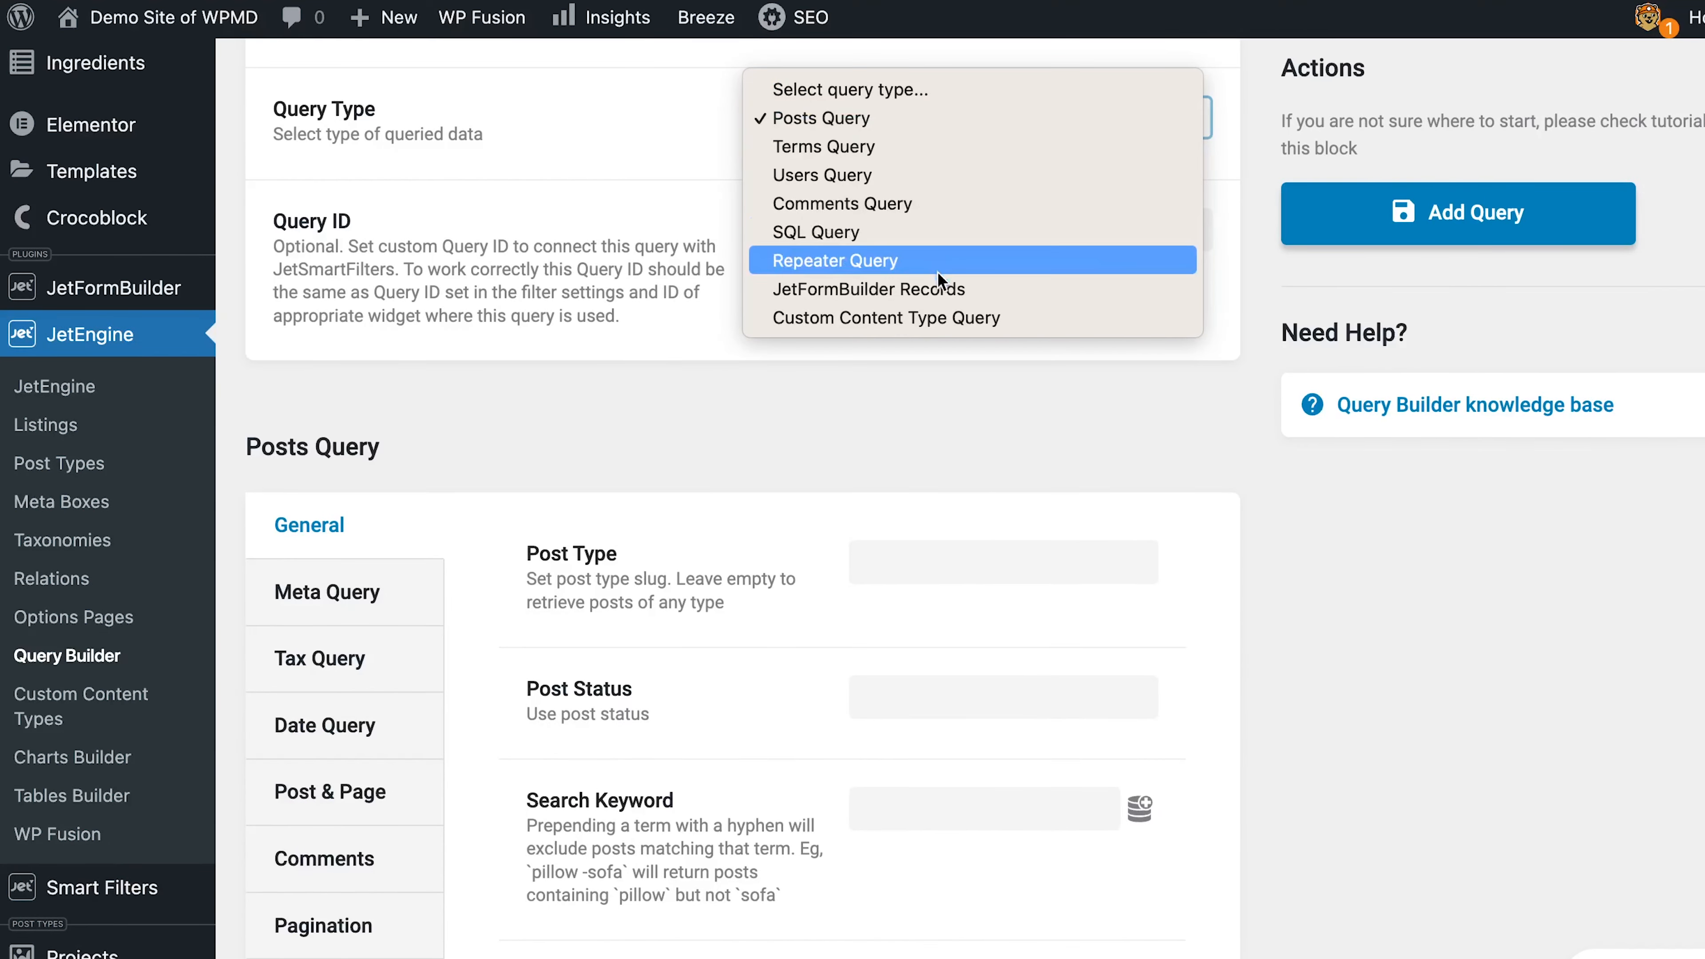
pyautogui.click(929, 317)
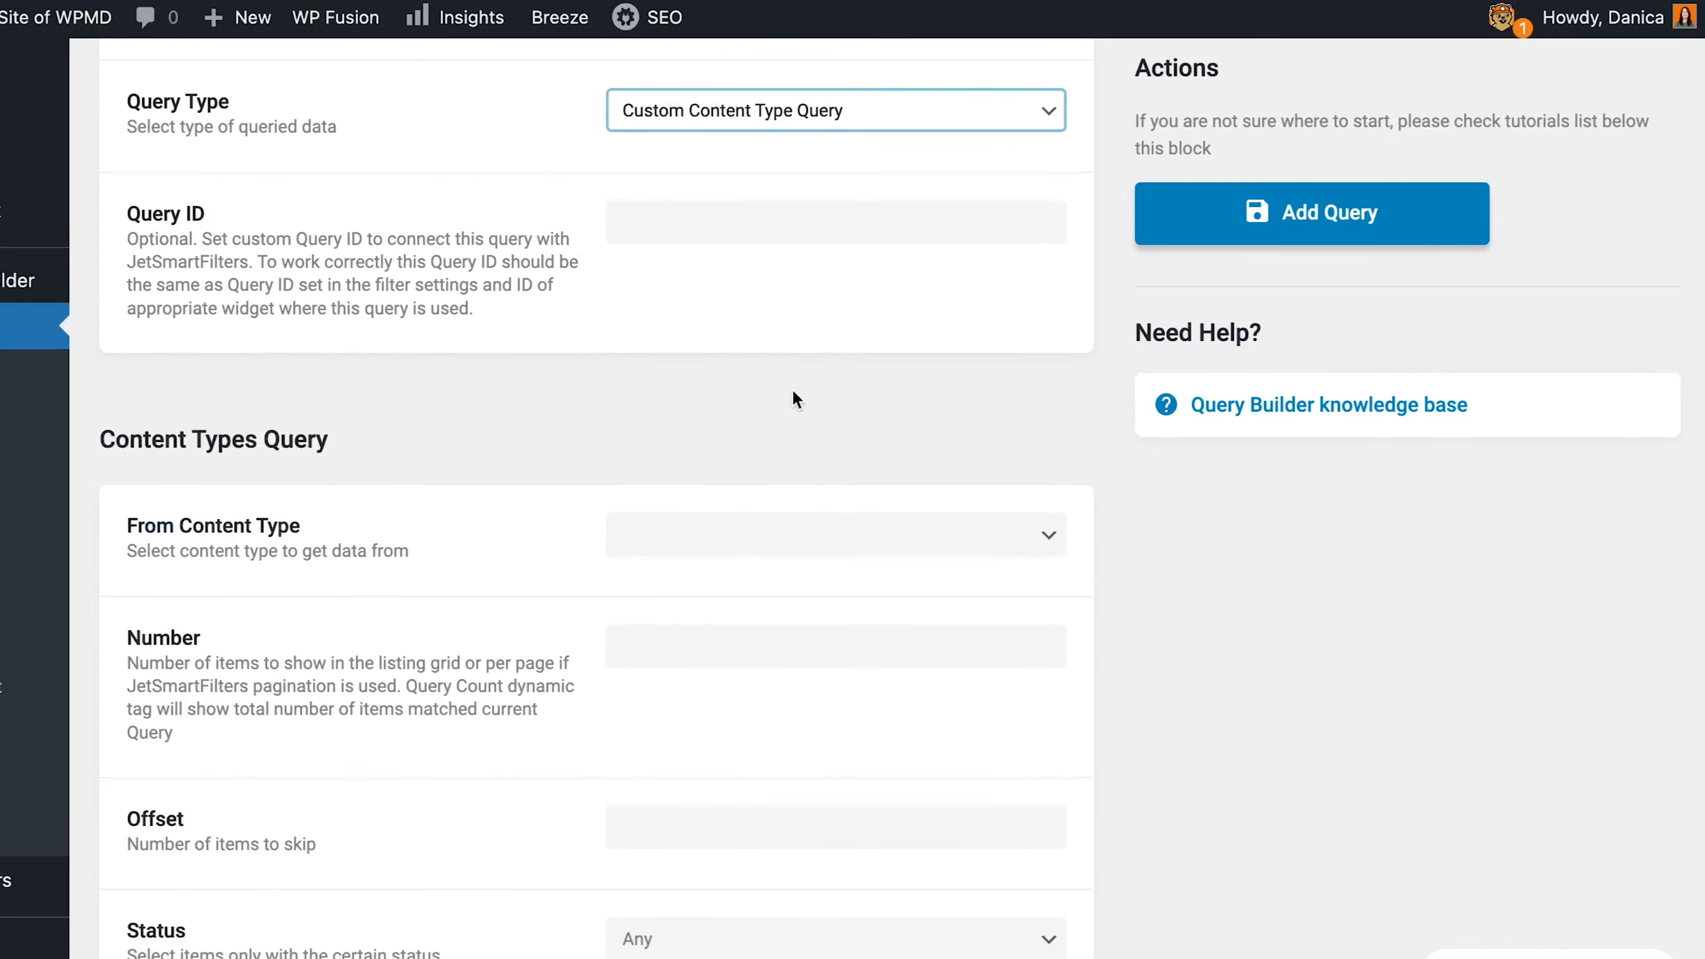
# Step: Set the query's source content type to Survey Logs and turn on the results preview
pyautogui.scroll(-4, 857, 389)
pyautogui.click(838, 319)
pyautogui.click(748, 309)
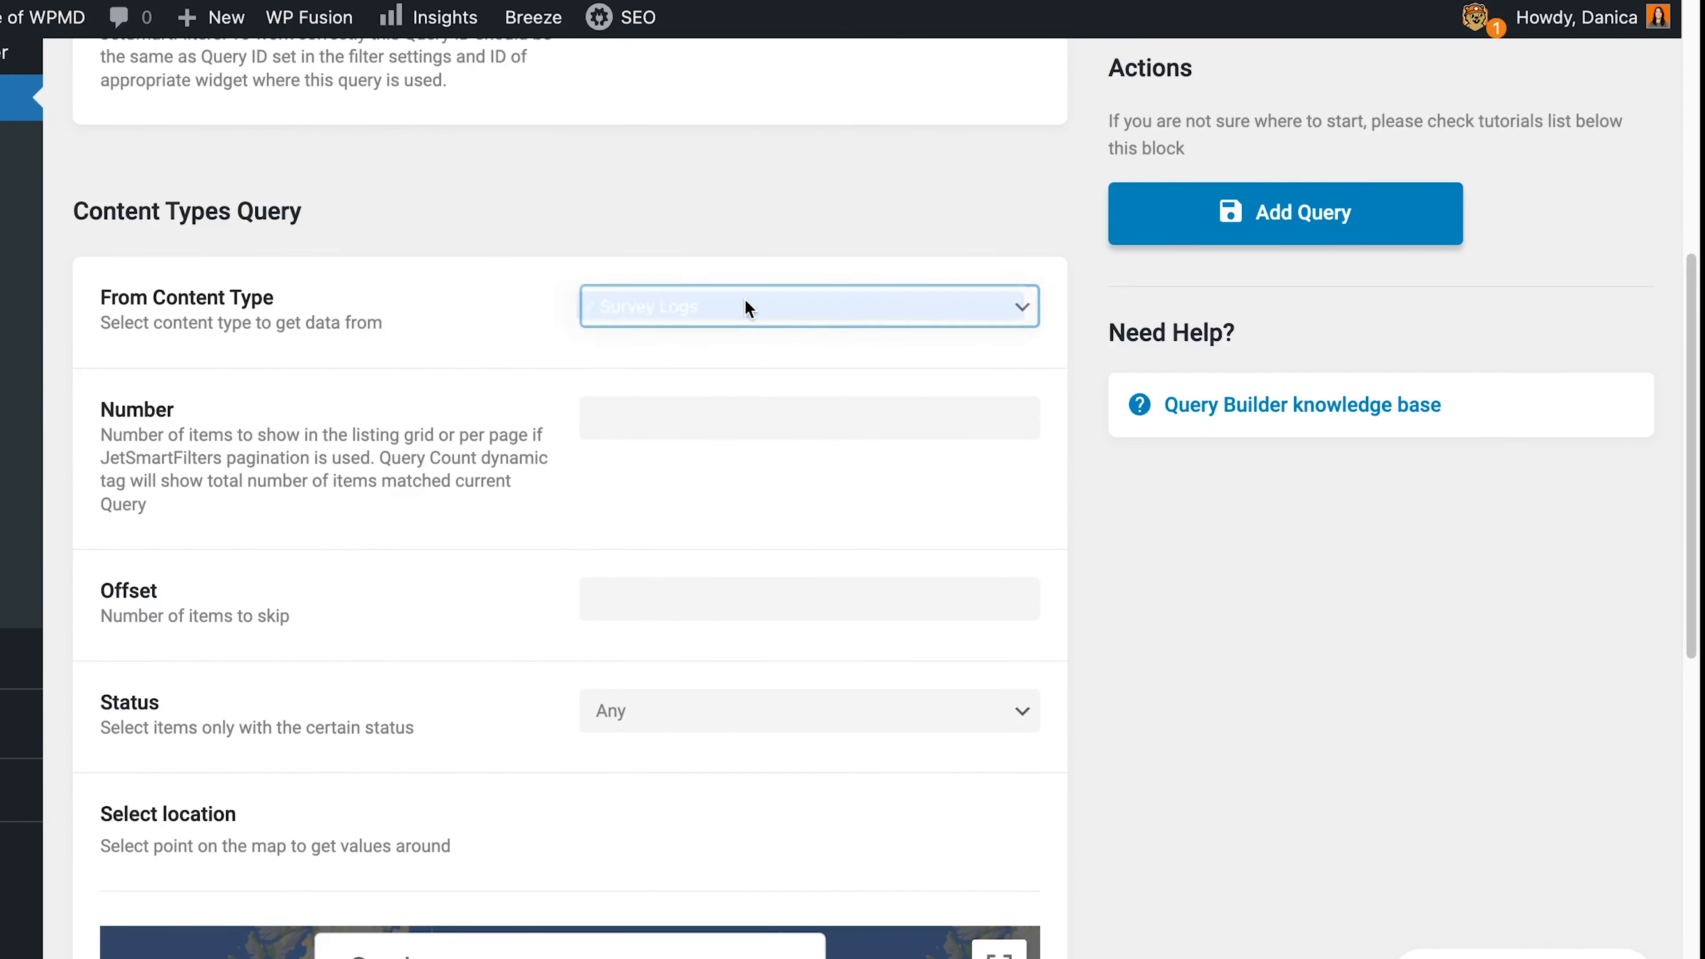
pyautogui.scroll(-4, 750, 305)
pyautogui.scroll(12, 967, 217)
pyautogui.click(1045, 123)
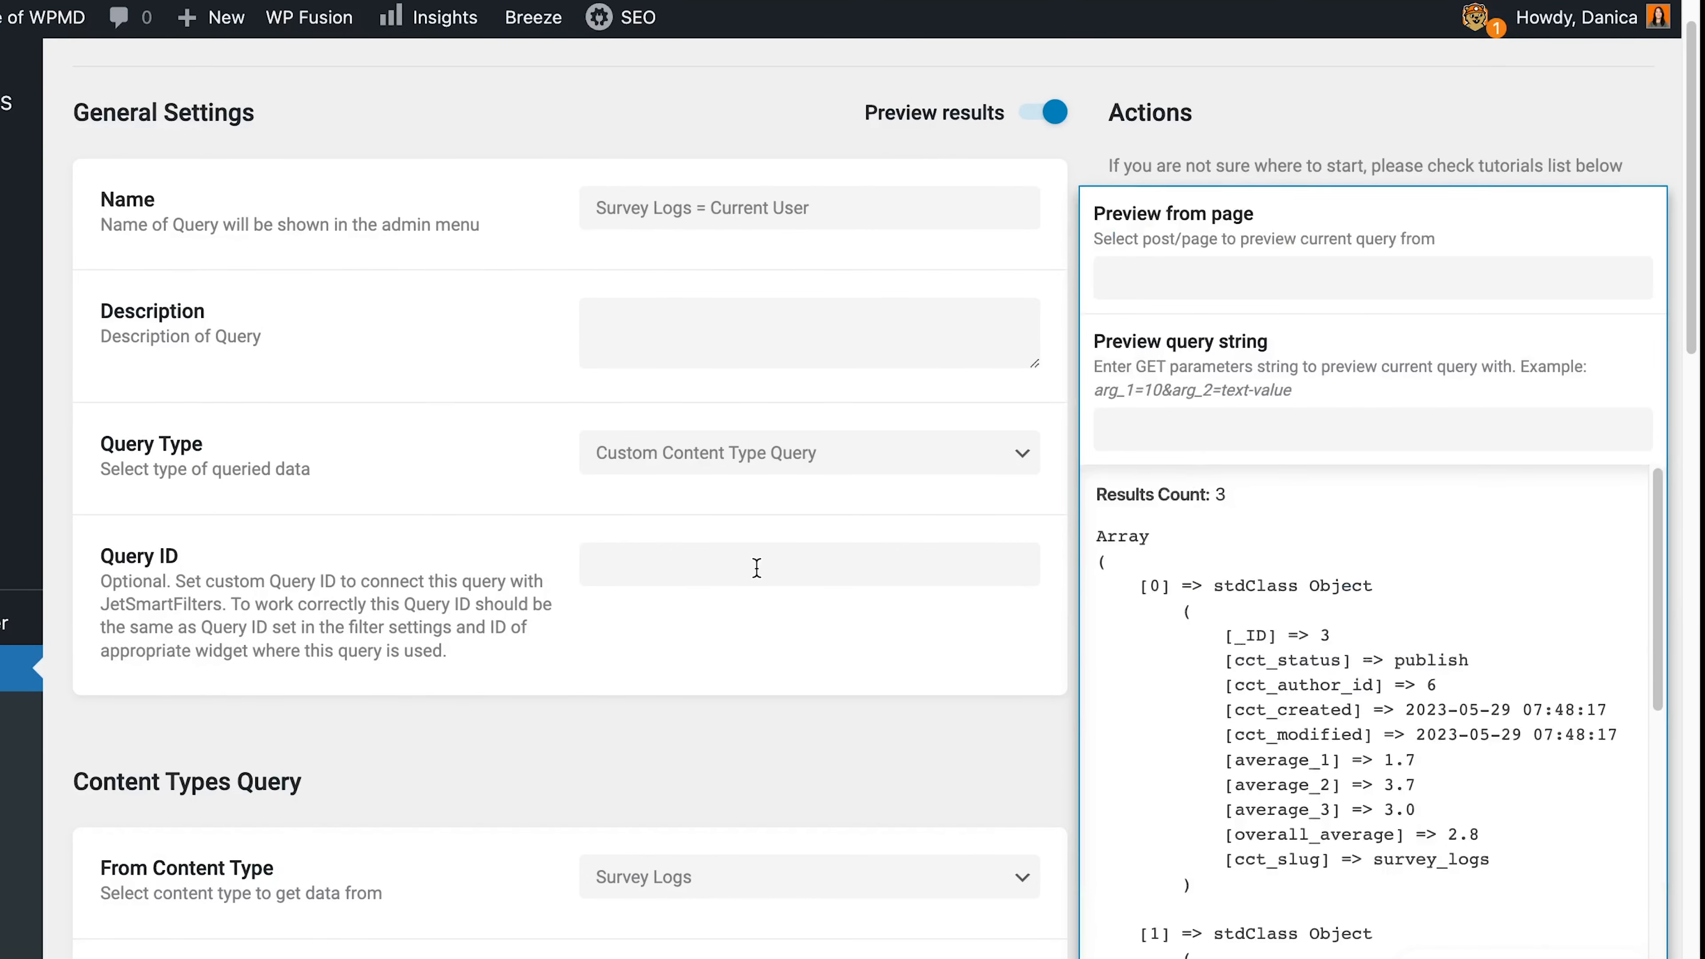
# Step: Add a condition to the content type query and set its field to Item Author
pyautogui.scroll(-10, 757, 568)
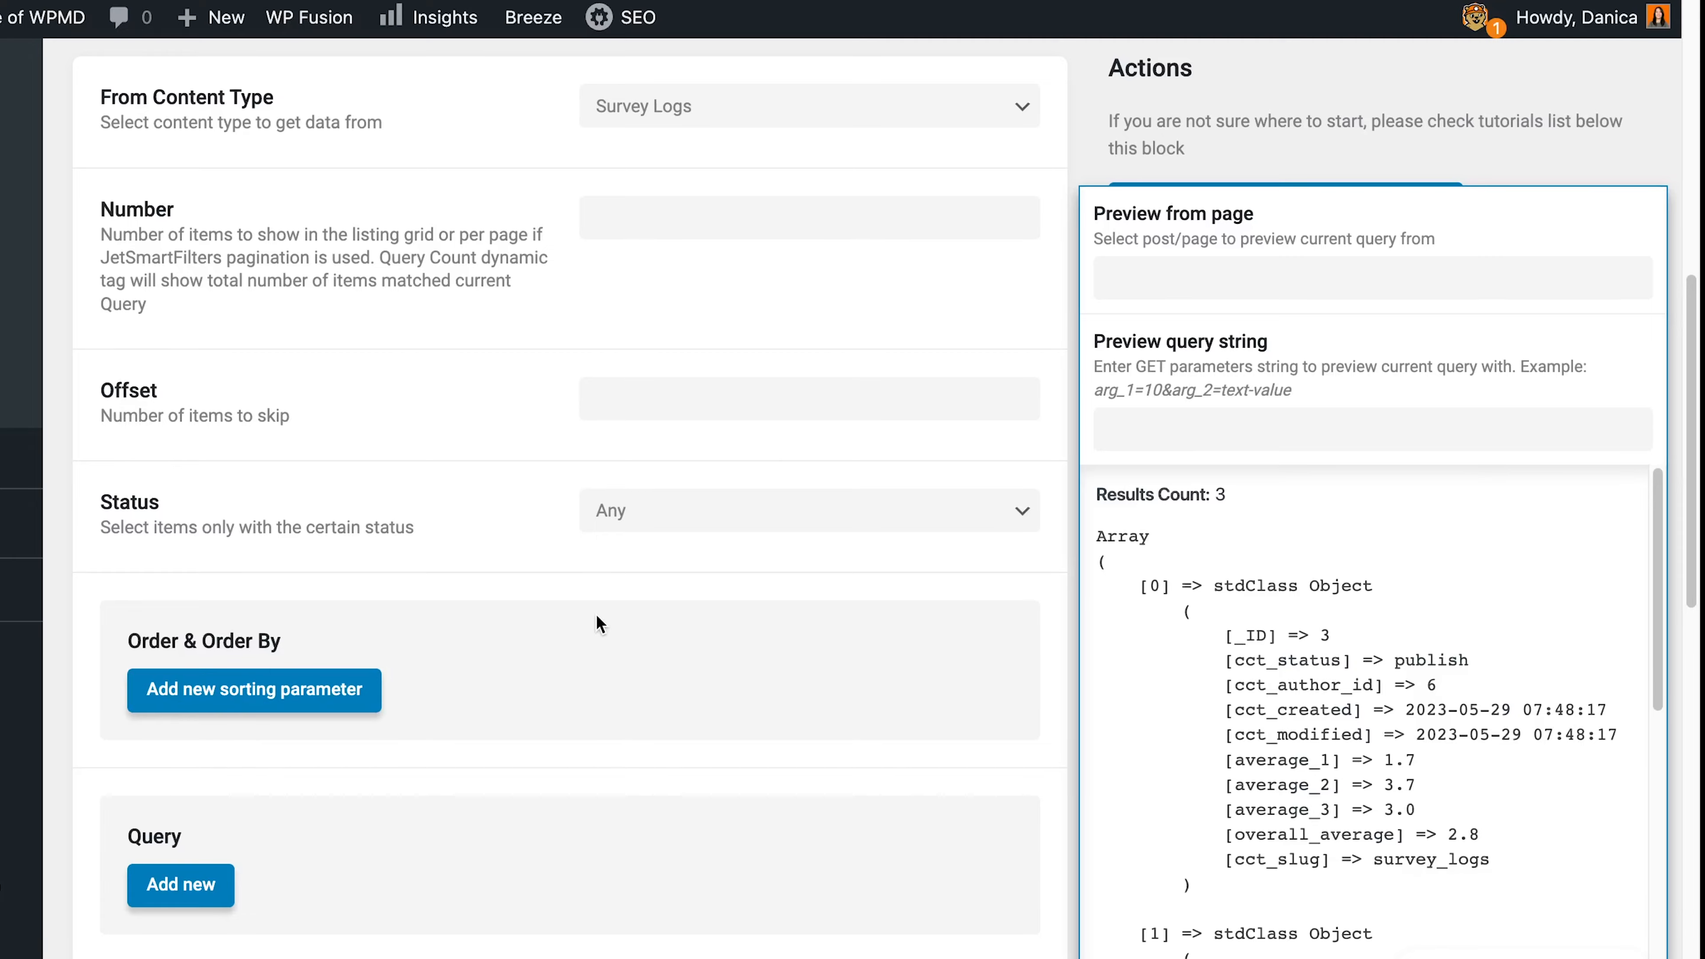
pyautogui.scroll(-6, 336, 551)
pyautogui.scroll(11, 630, 468)
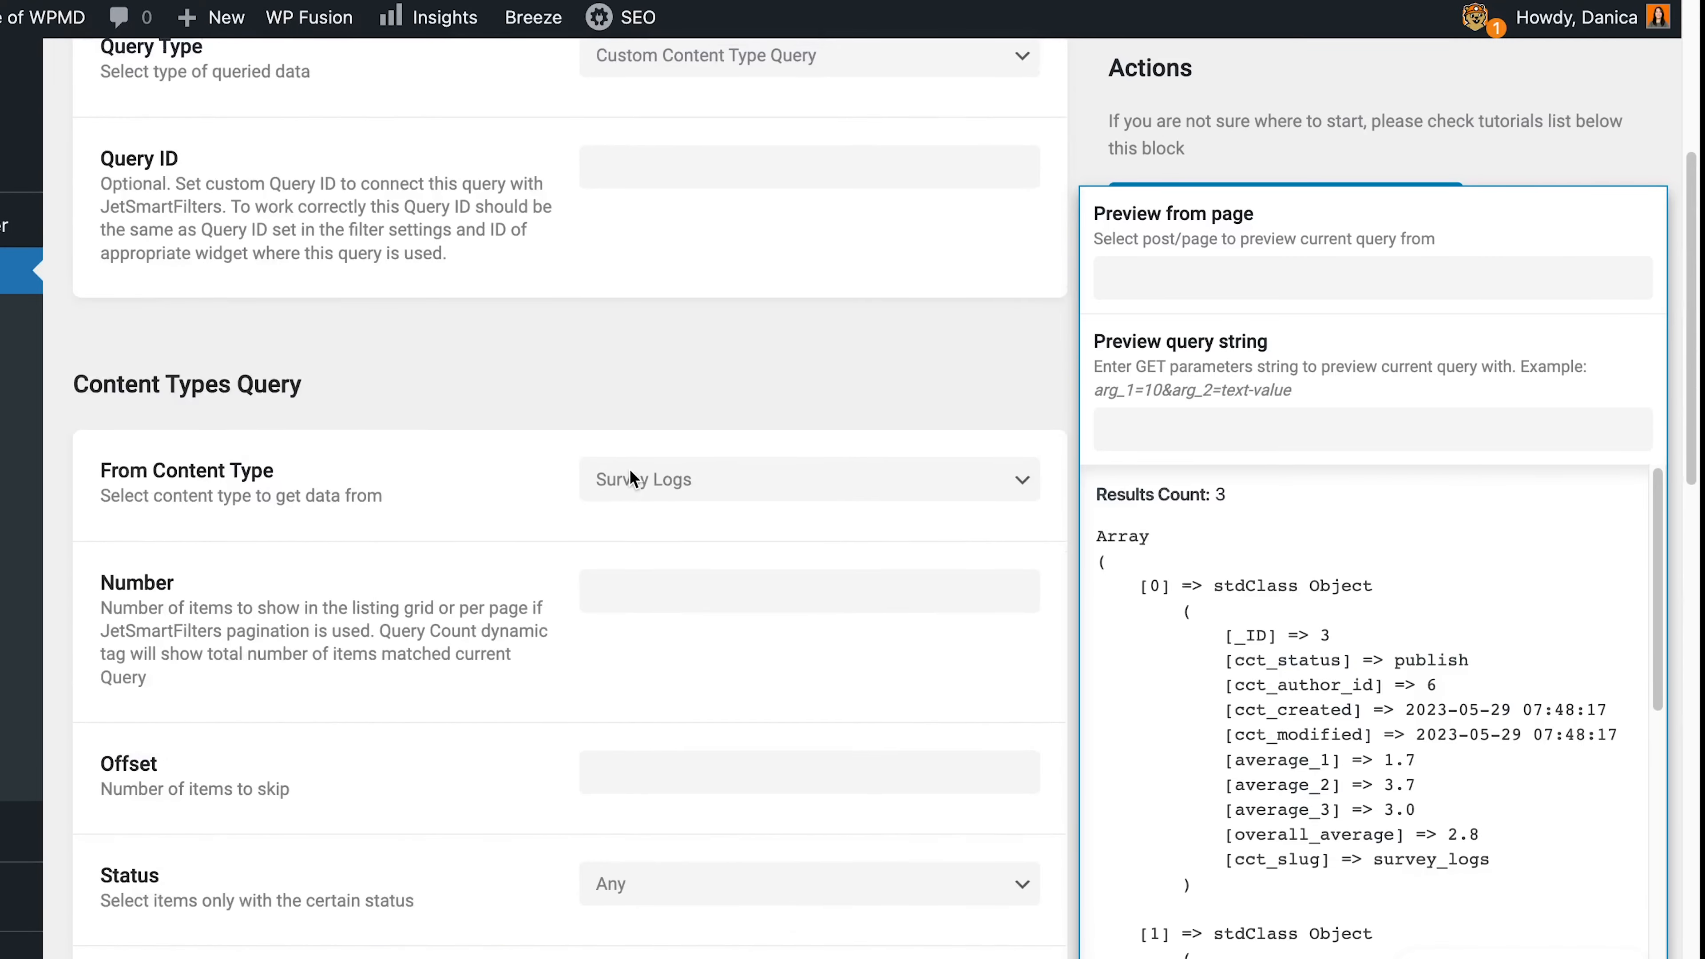
pyautogui.scroll(-10, 369, 522)
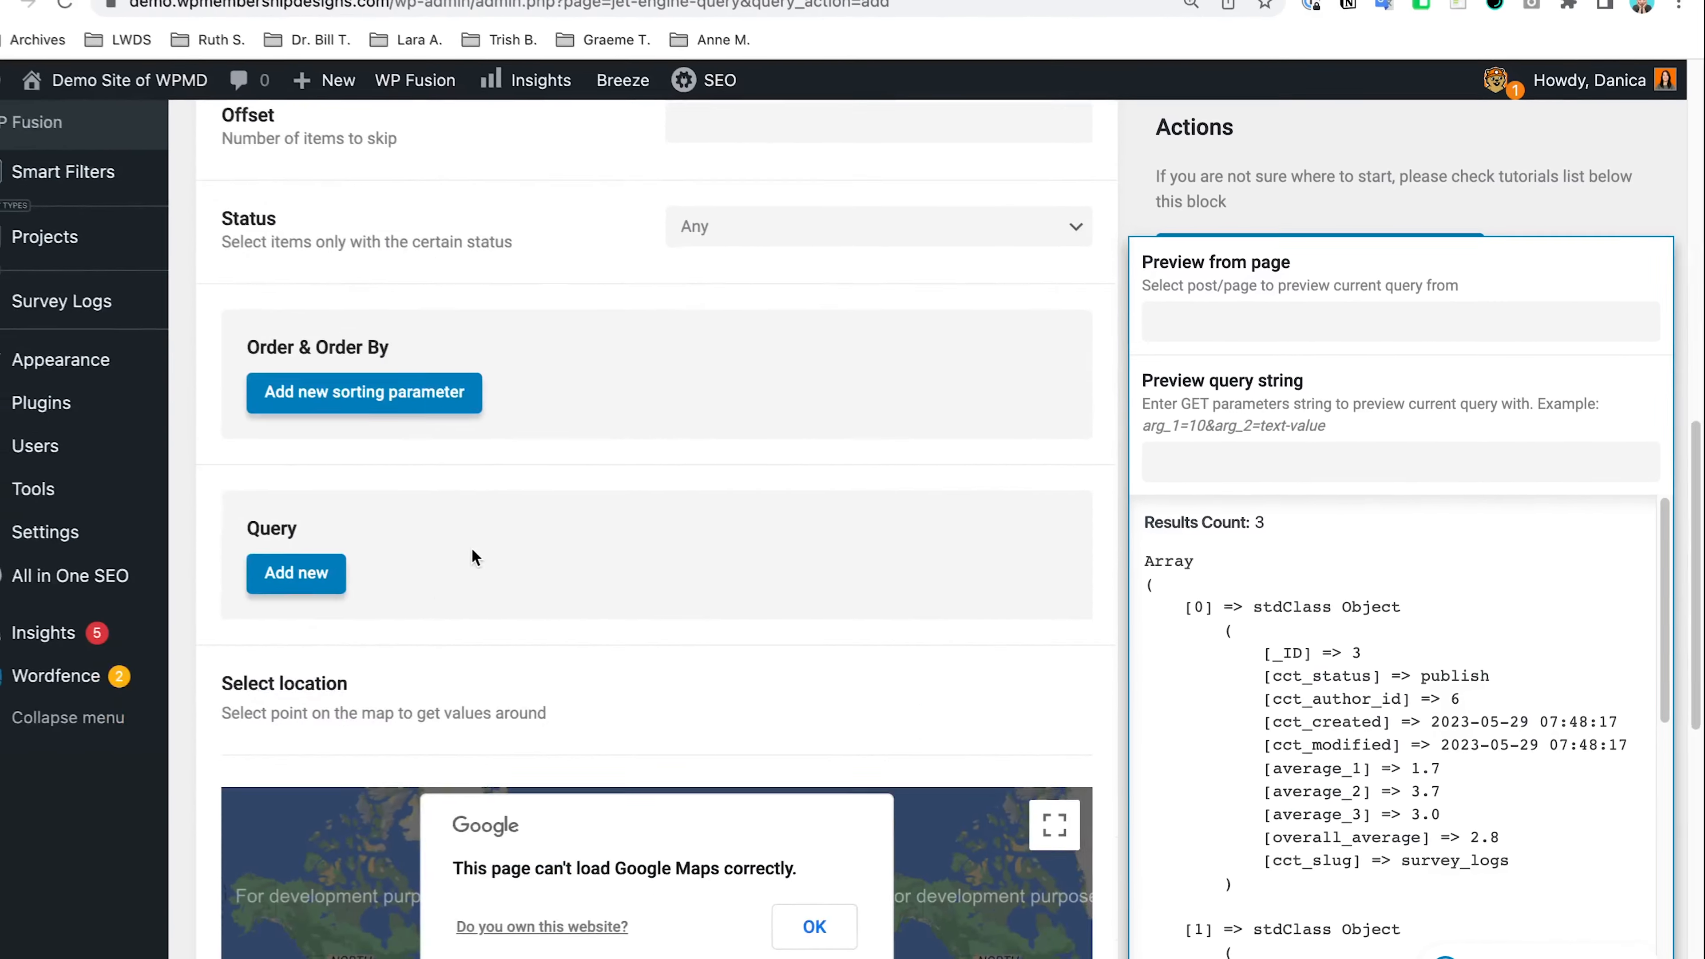
pyautogui.scroll(-4, 471, 557)
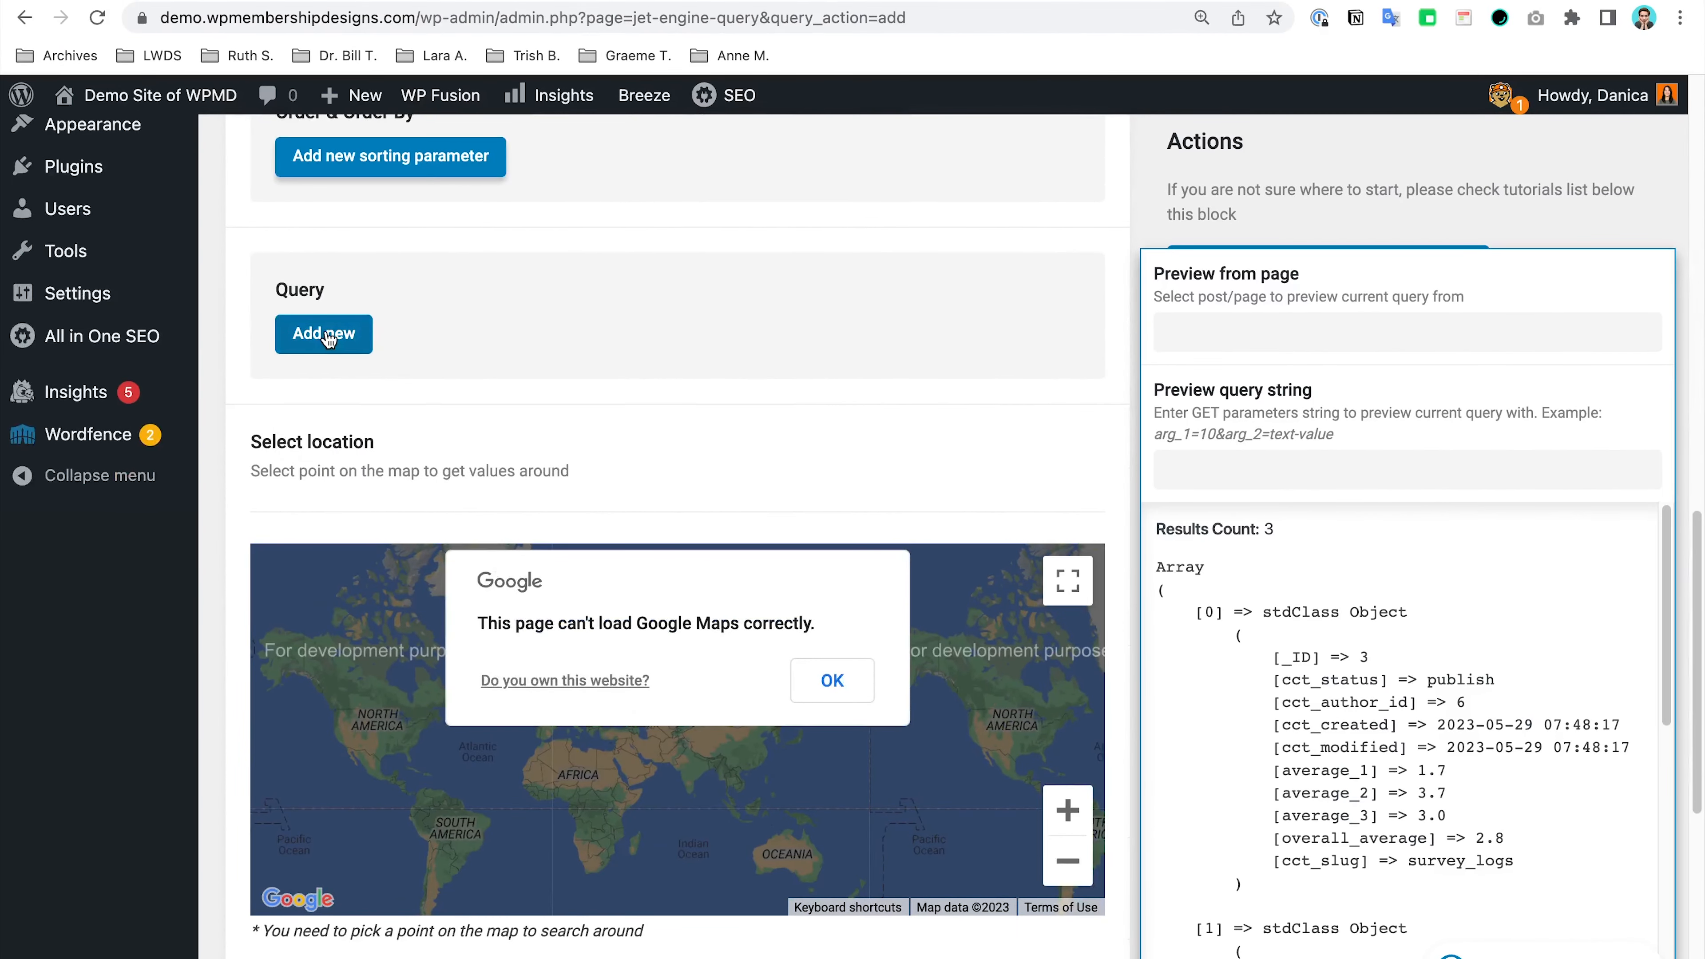
pyautogui.click(328, 339)
pyautogui.click(797, 433)
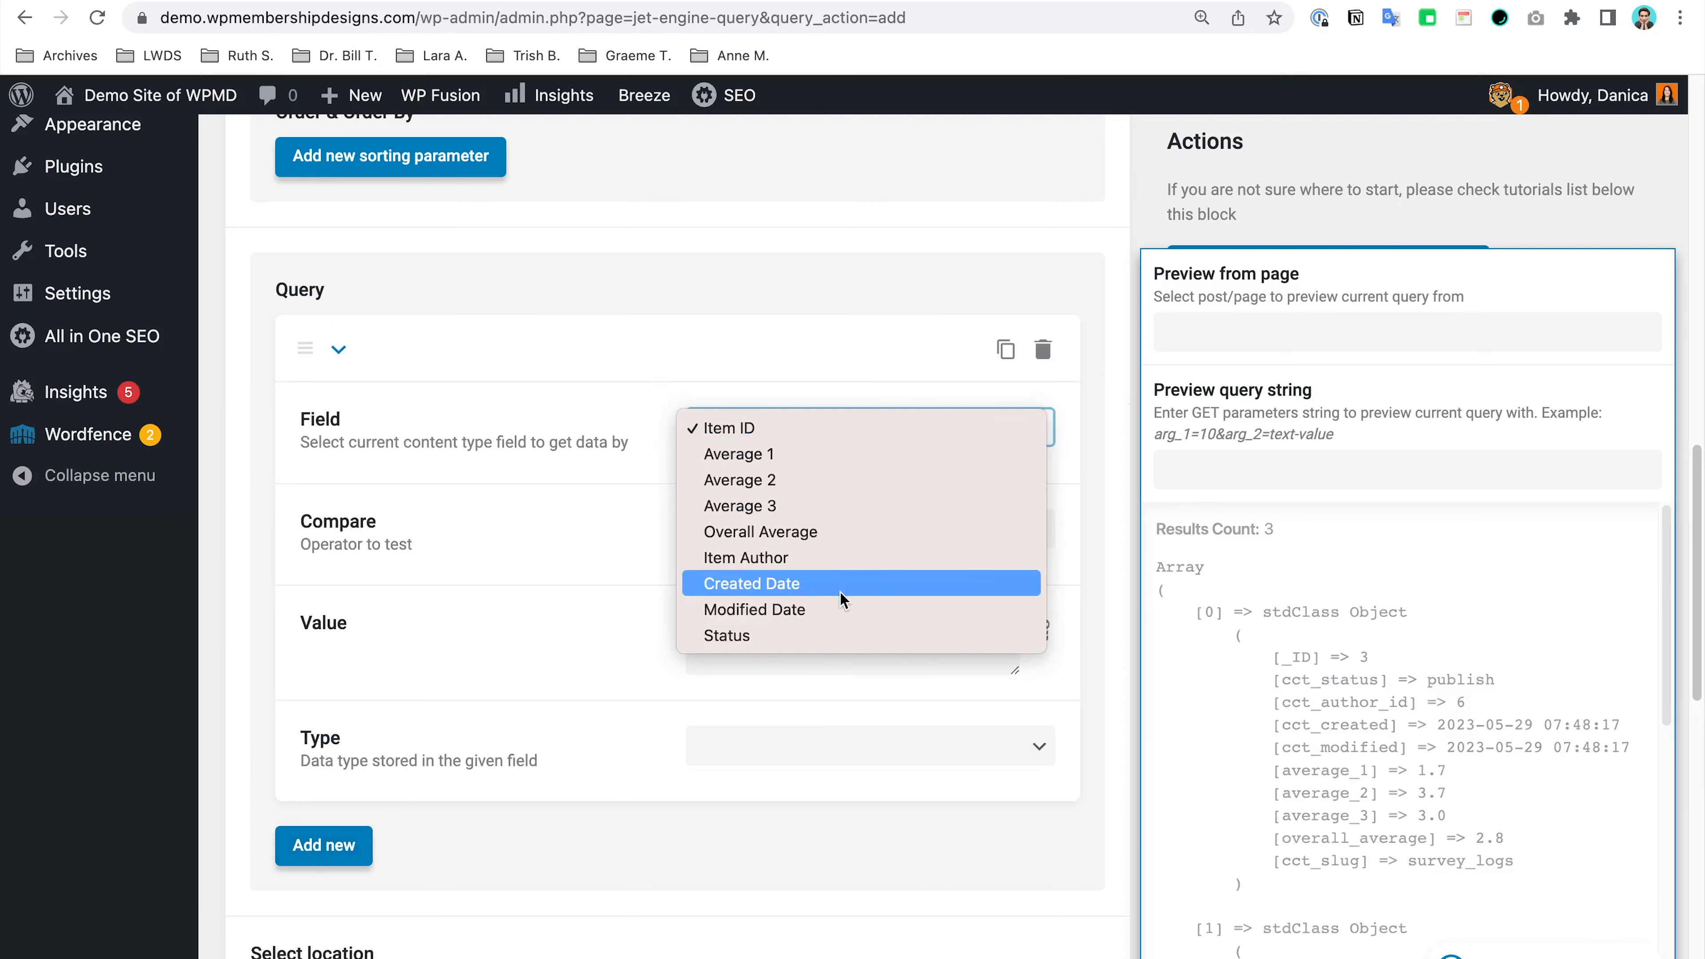
pyautogui.click(845, 559)
# Step: Set the Item Author condition to compare as Equal (=) with the dynamic value Current user ID
pyautogui.click(869, 535)
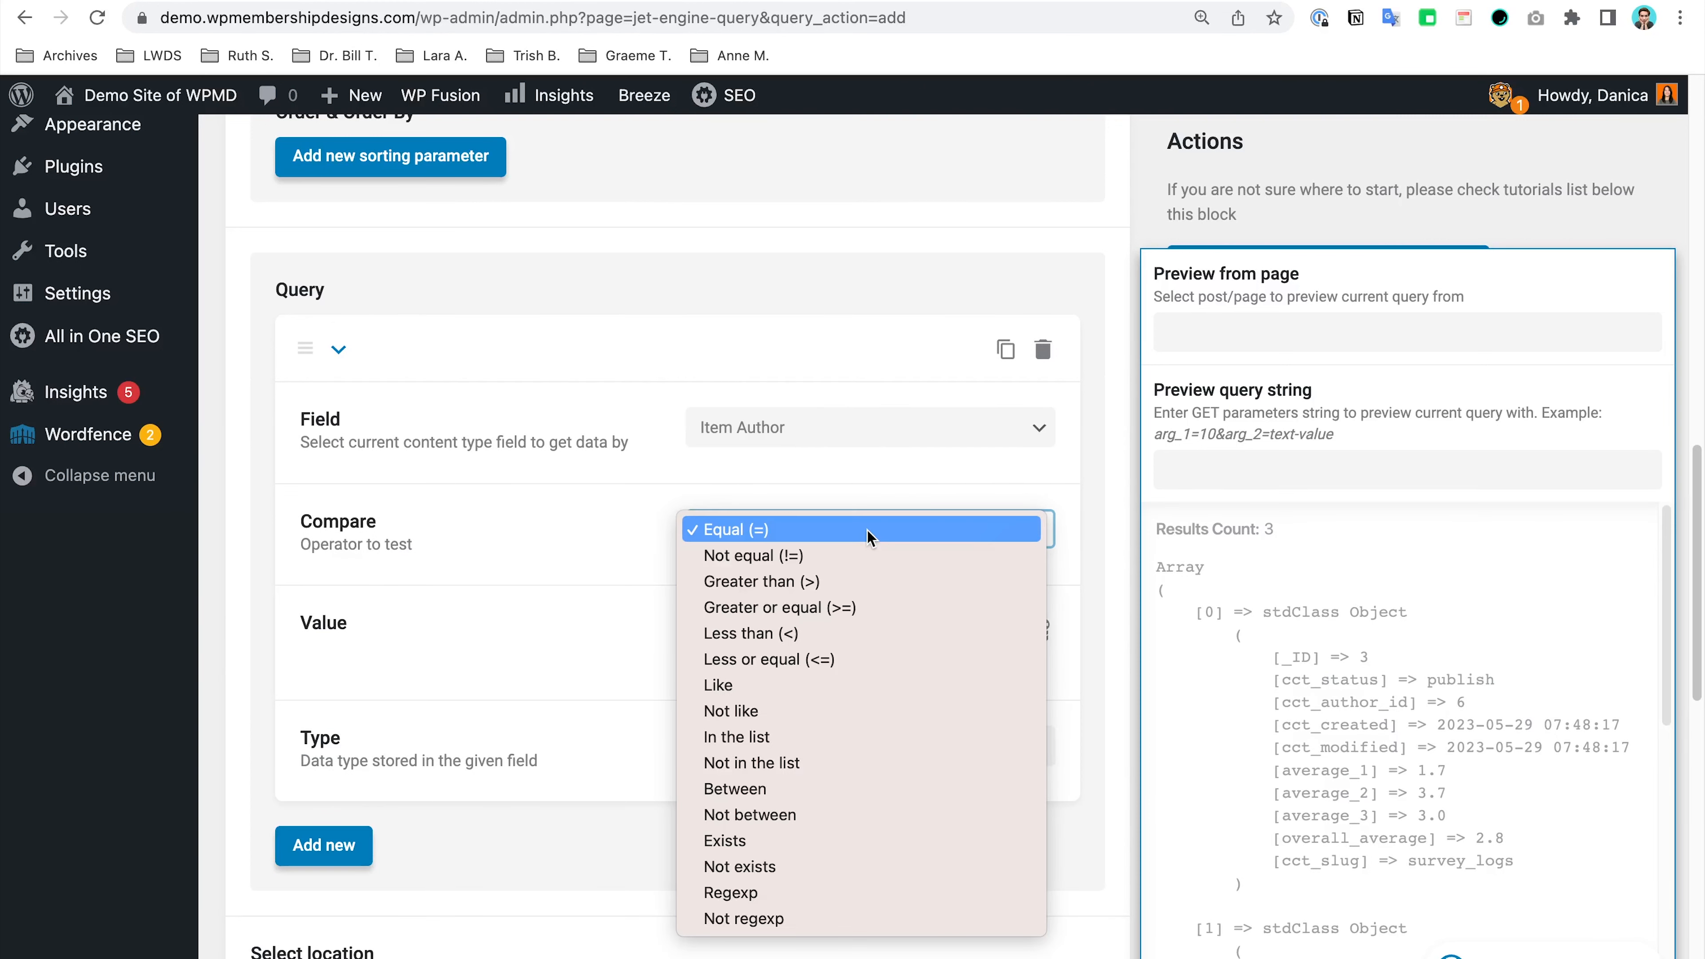
pyautogui.click(868, 532)
pyautogui.click(1045, 630)
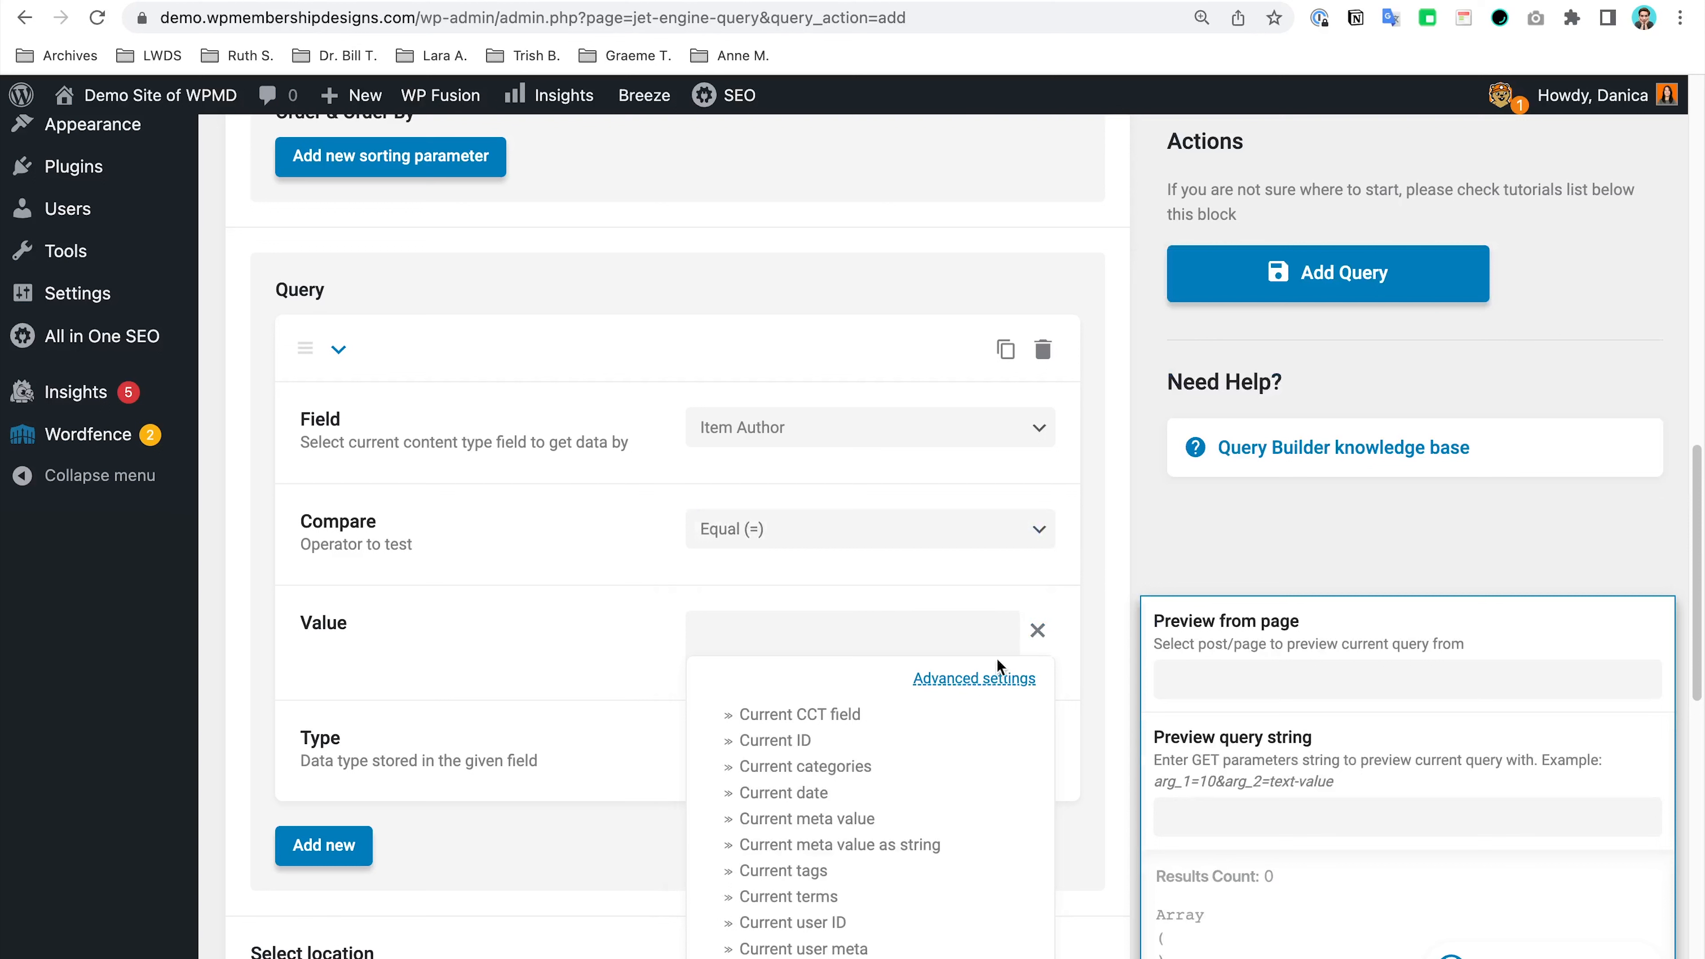
pyautogui.click(839, 922)
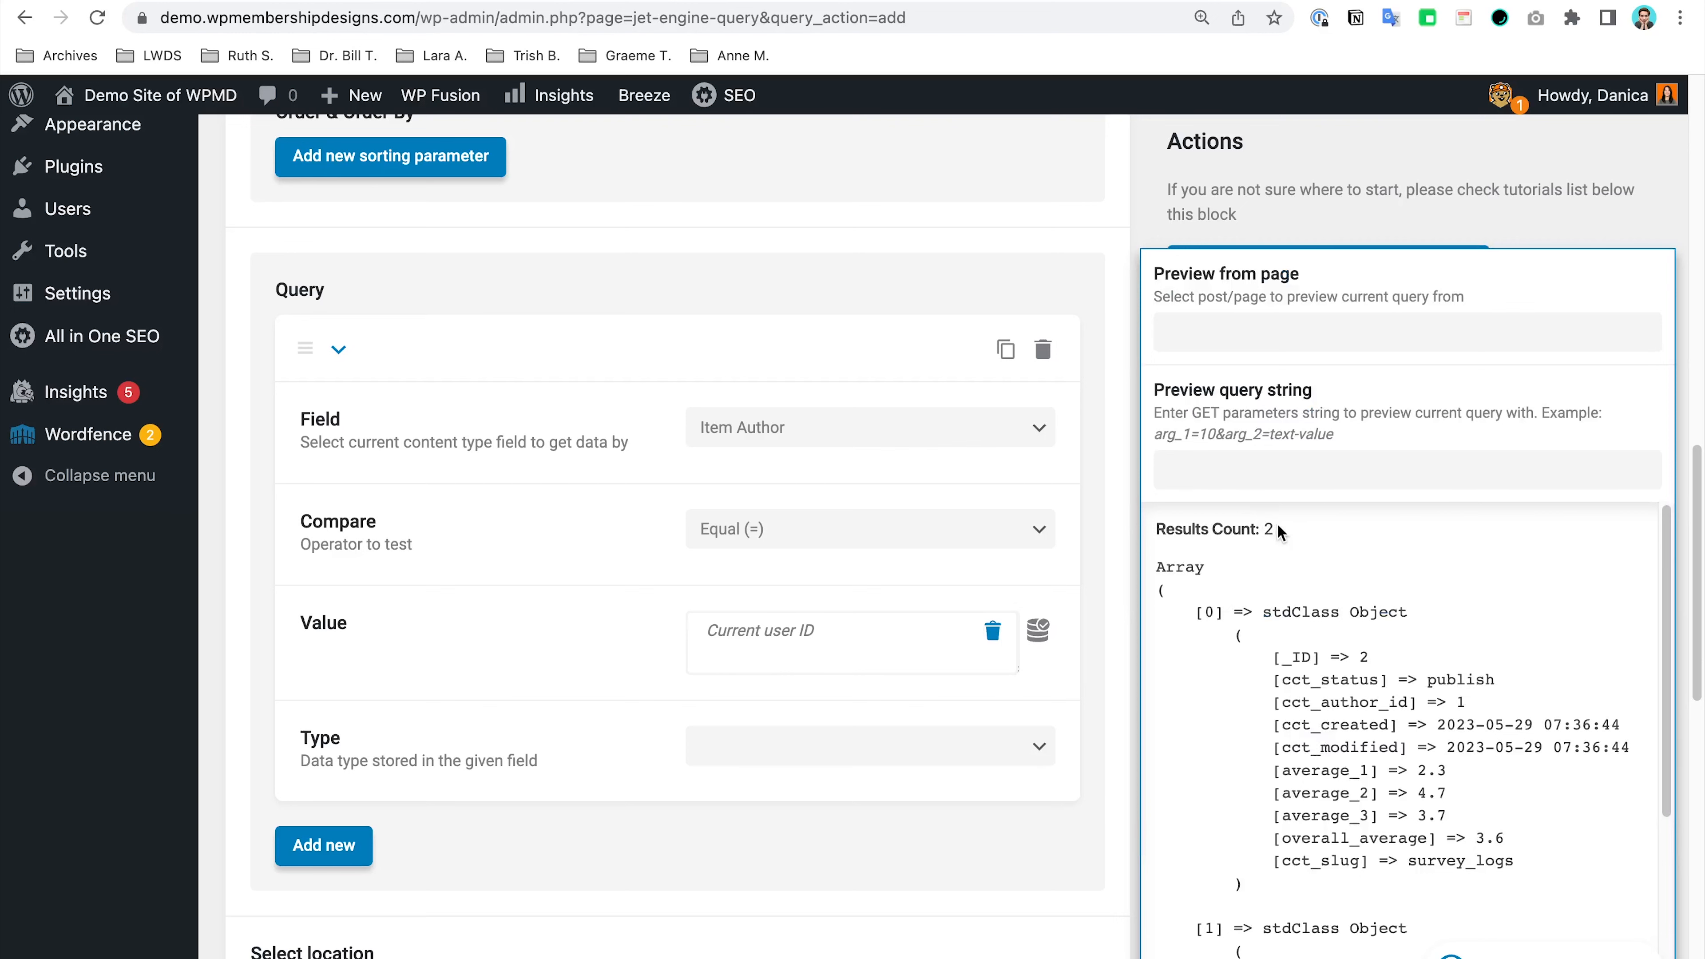
pyautogui.scroll(-5, 1333, 255)
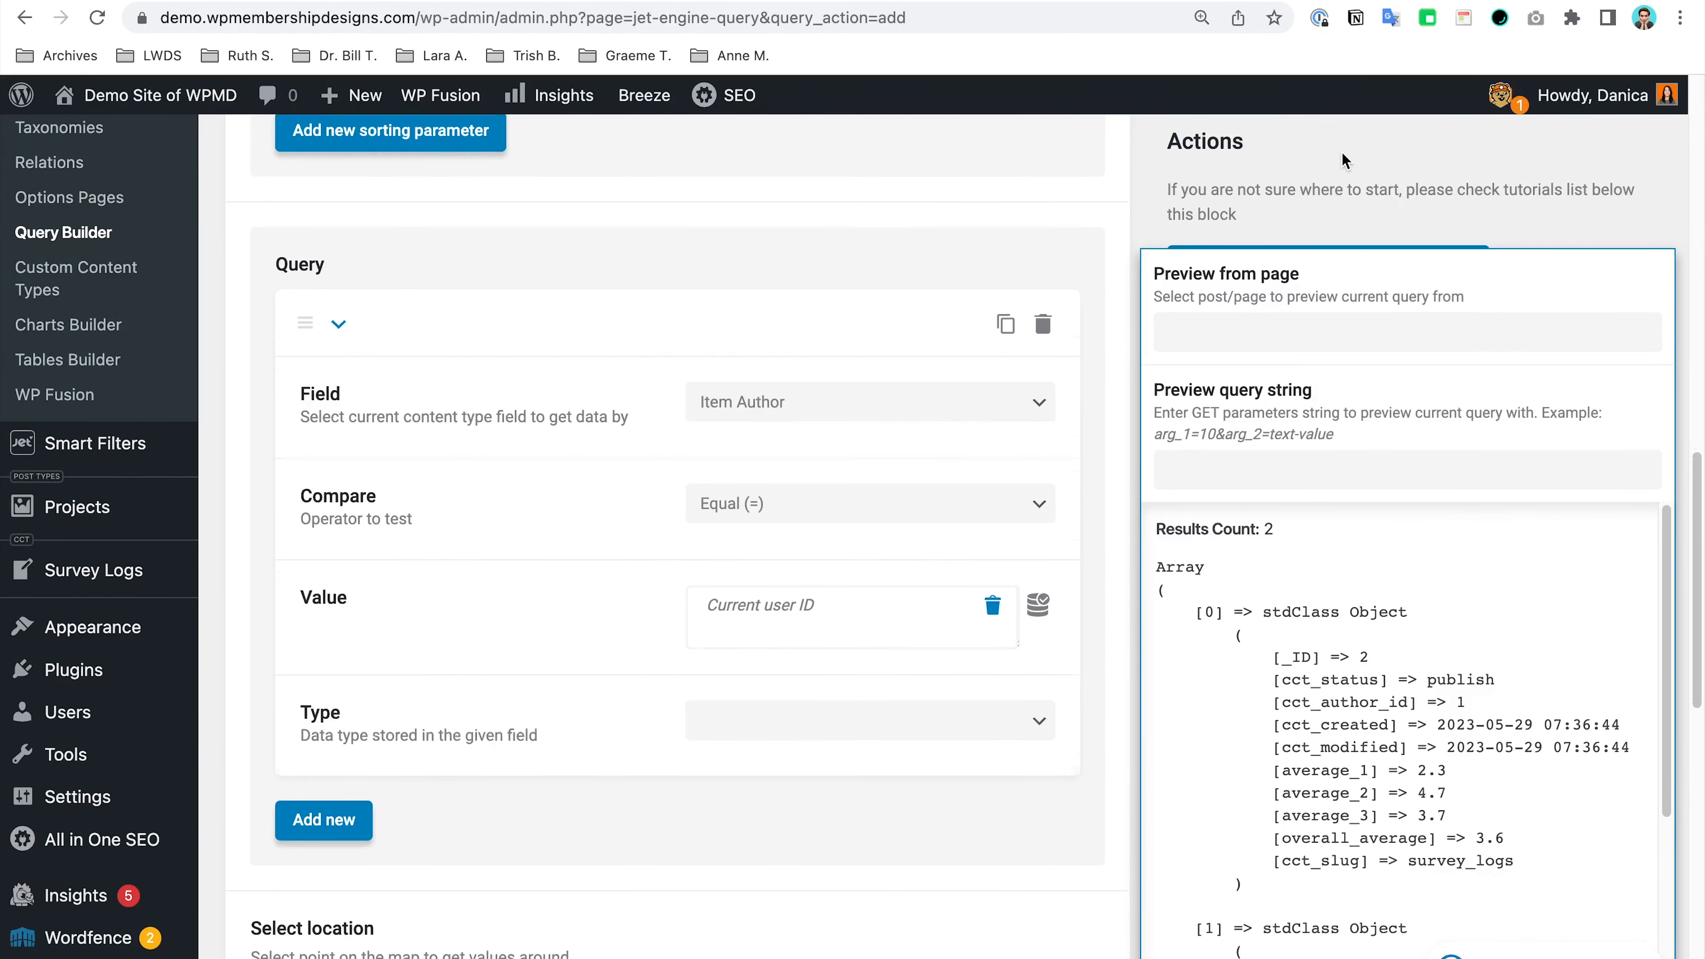
pyautogui.scroll(12, 1204, 256)
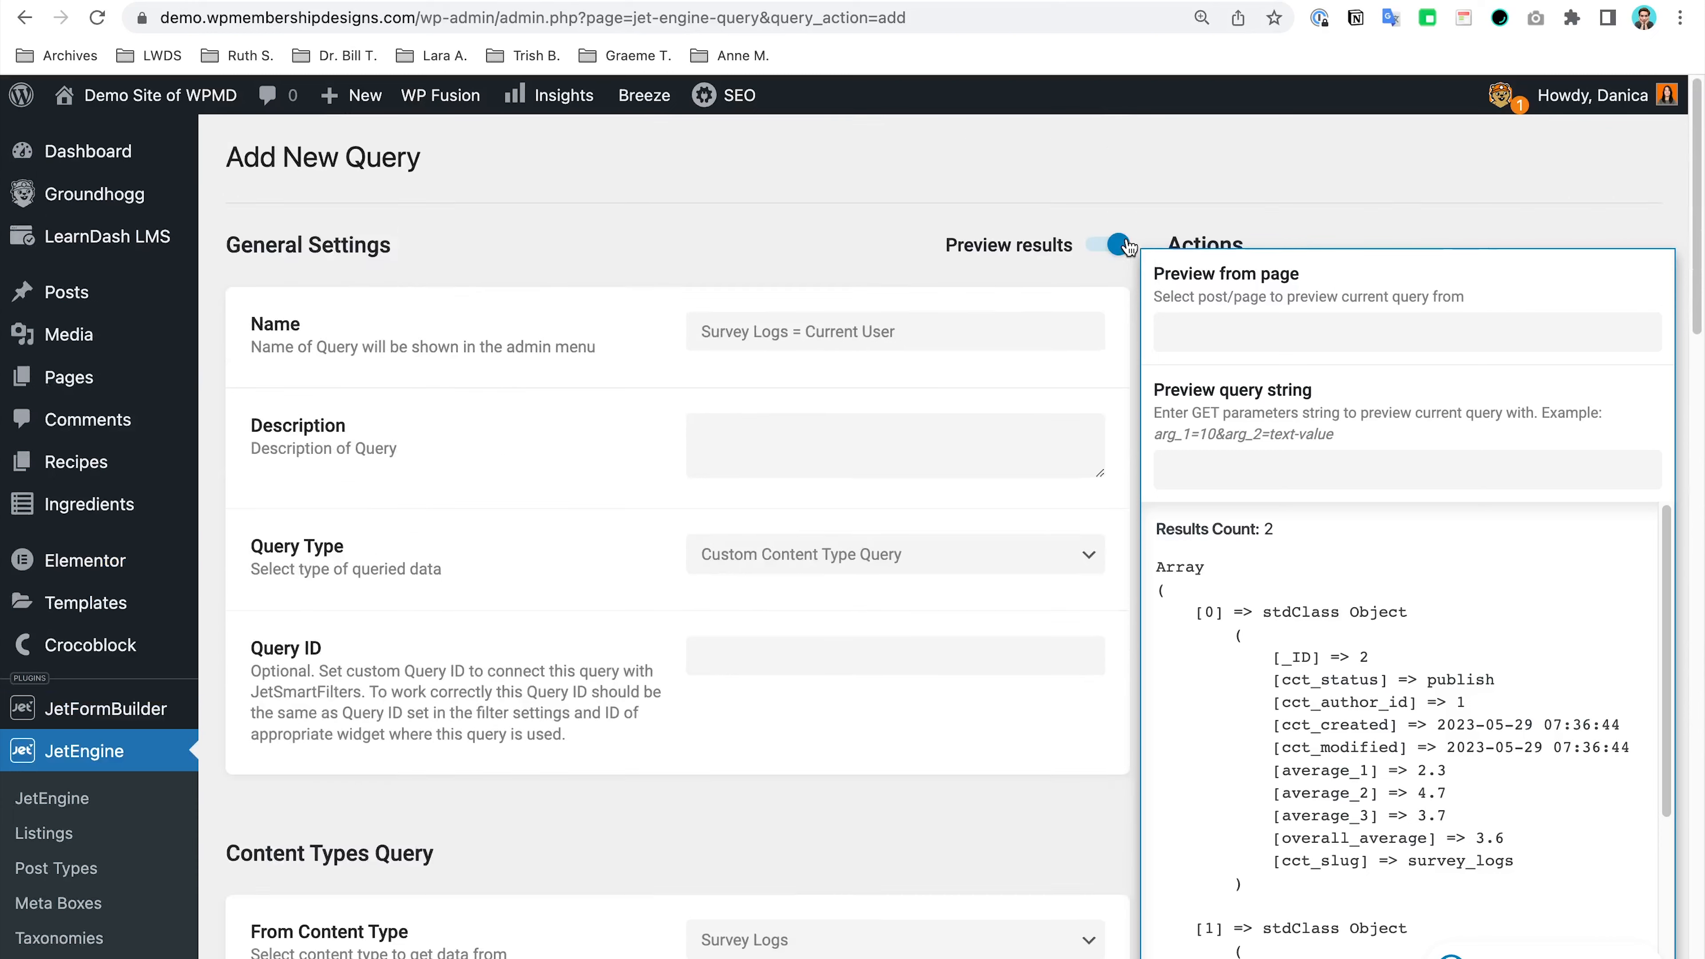
# Step: Turn off the results preview and save the new Survey Logs = Current User query
pyautogui.click(1107, 245)
pyautogui.click(1380, 374)
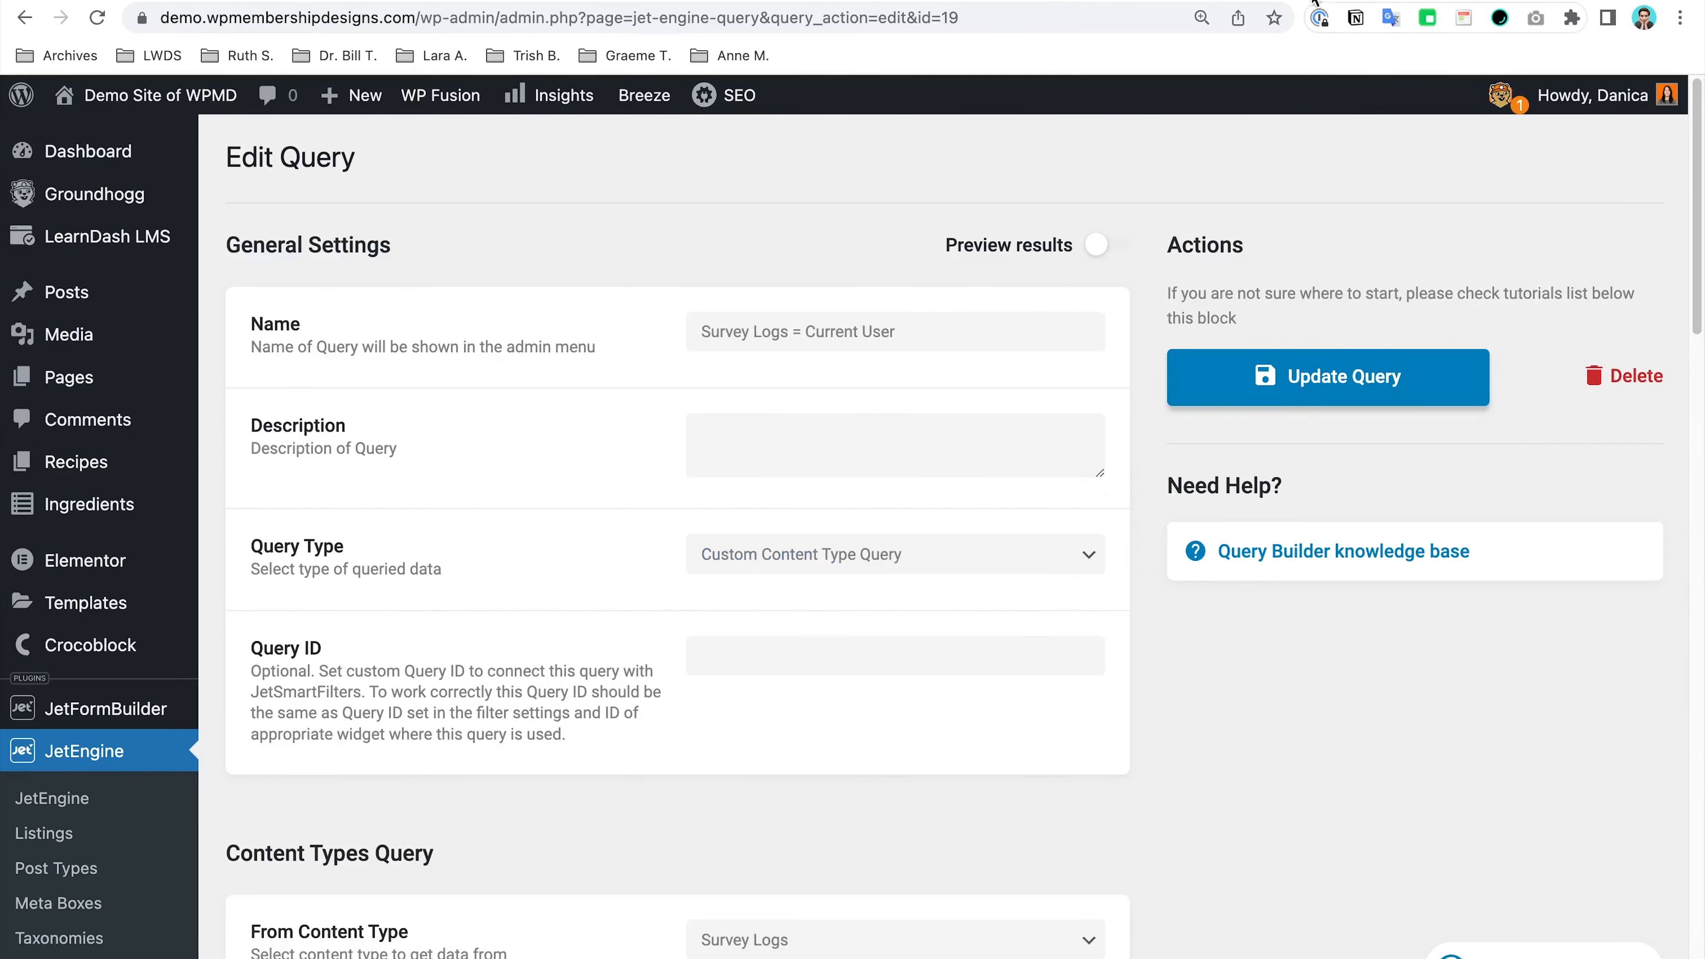
# Step: Switch back to the Survey Results page in Elementor, reload the editor and open the Listing Grid's settings
pyautogui.click(1396, 2)
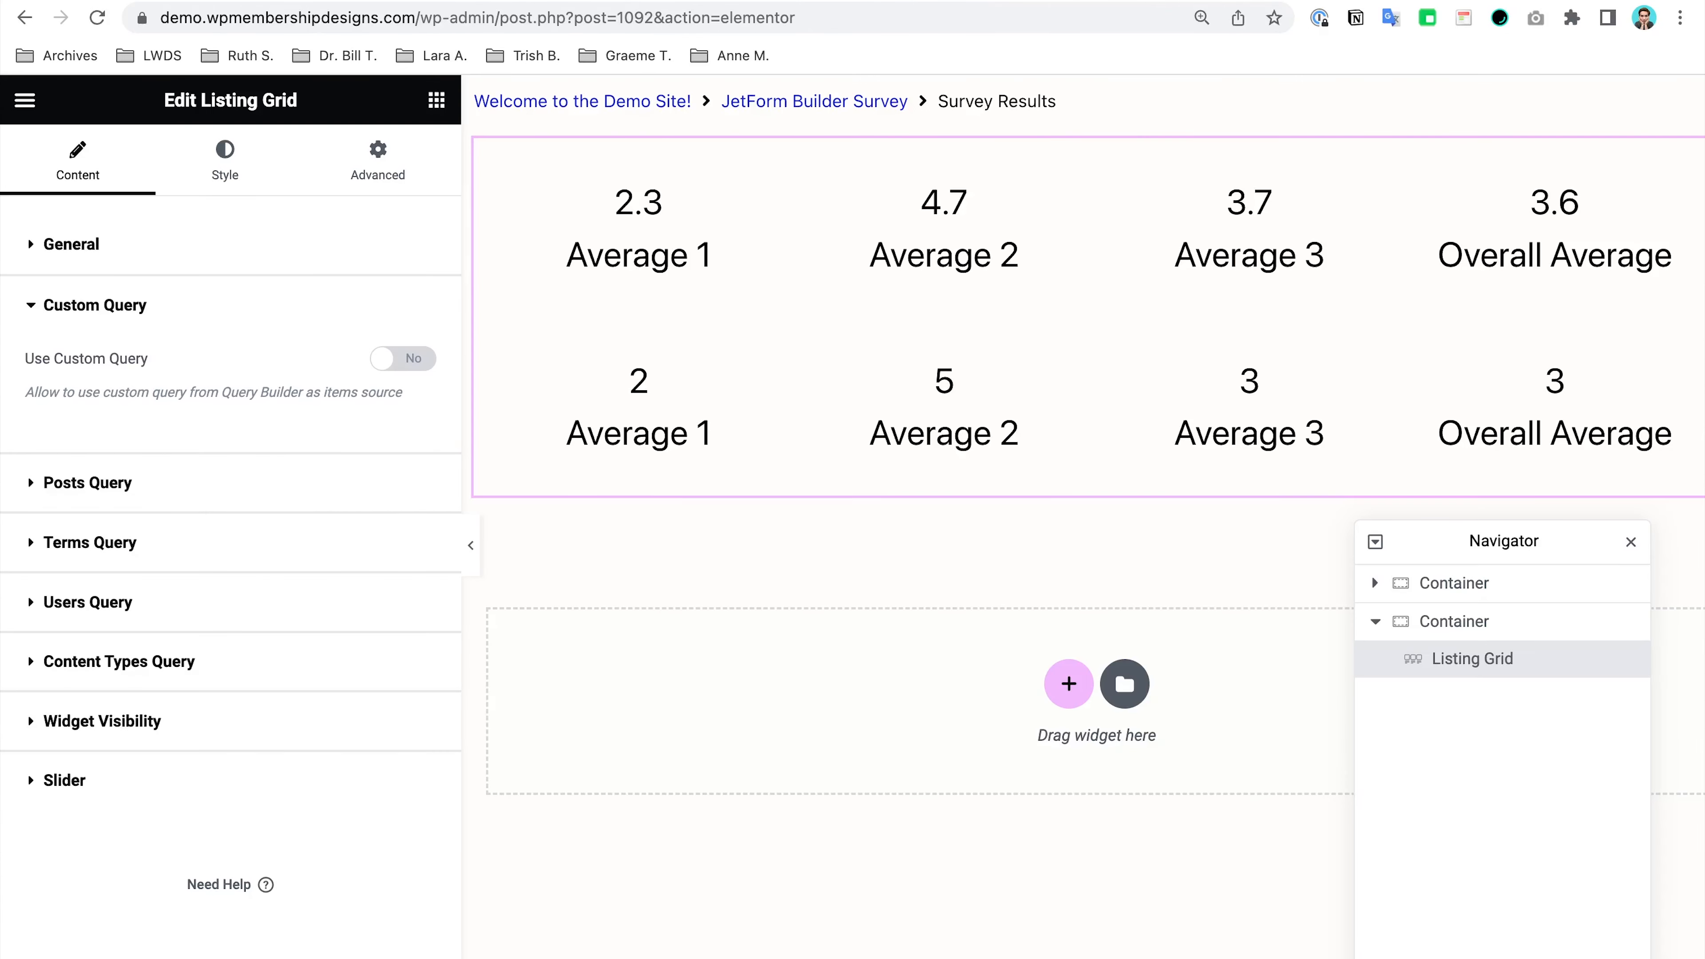
pyautogui.click(97, 18)
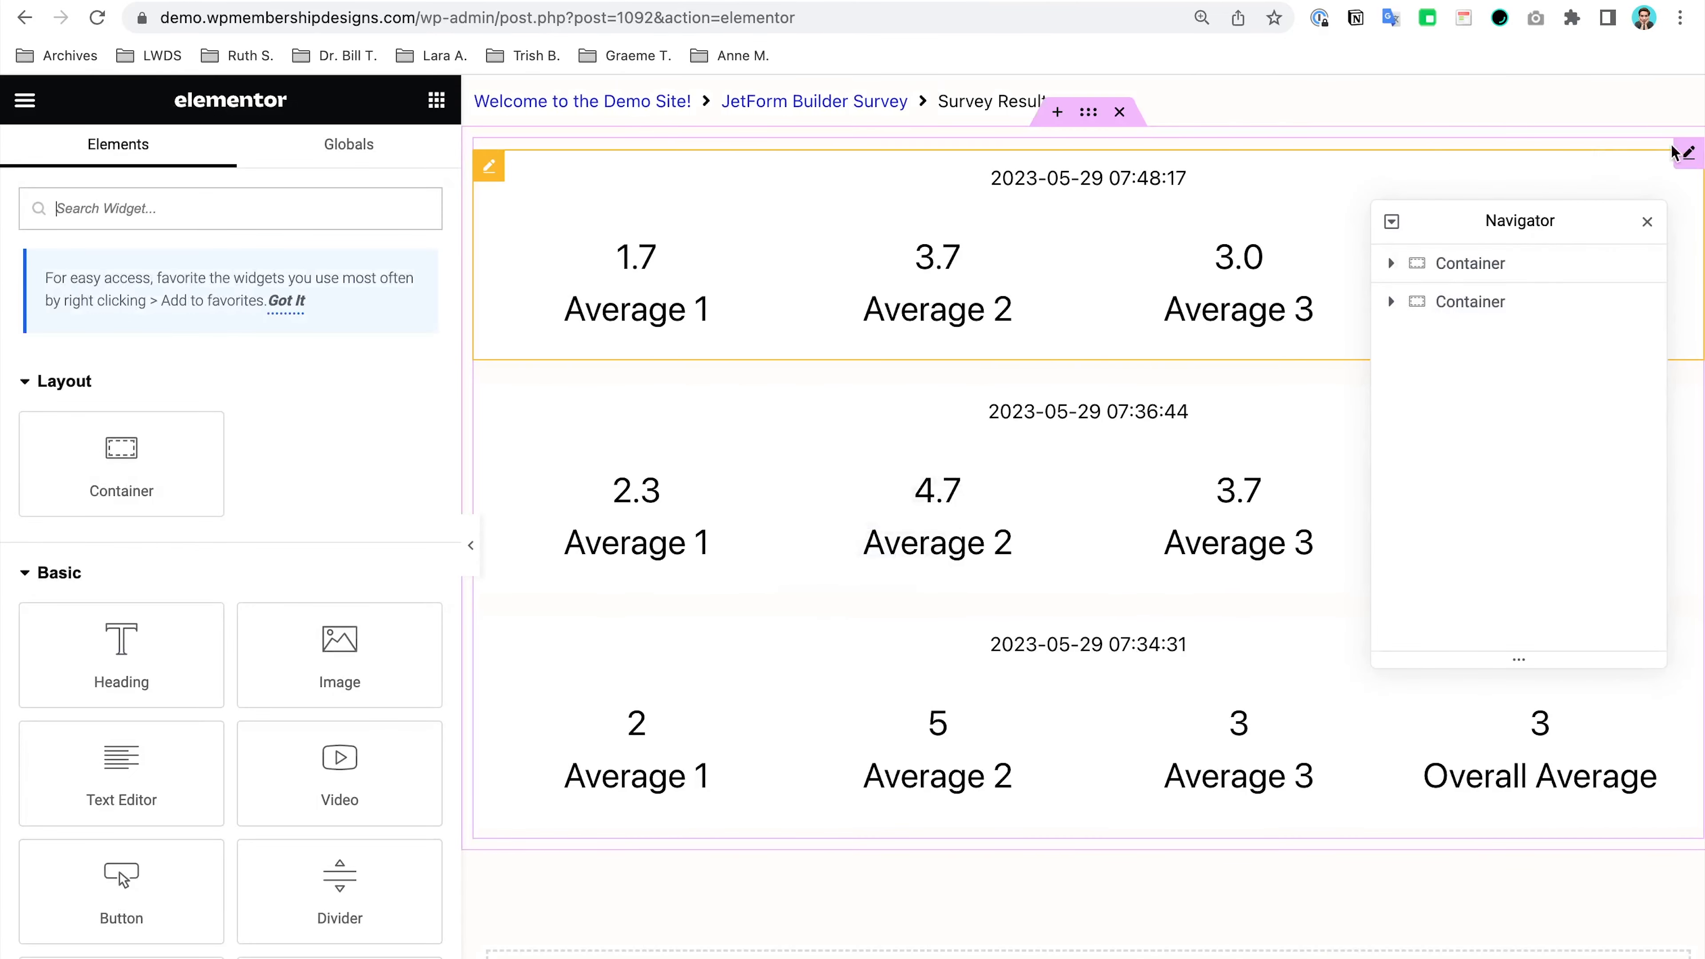
pyautogui.click(1333, 175)
pyautogui.scroll(-10, 128, 437)
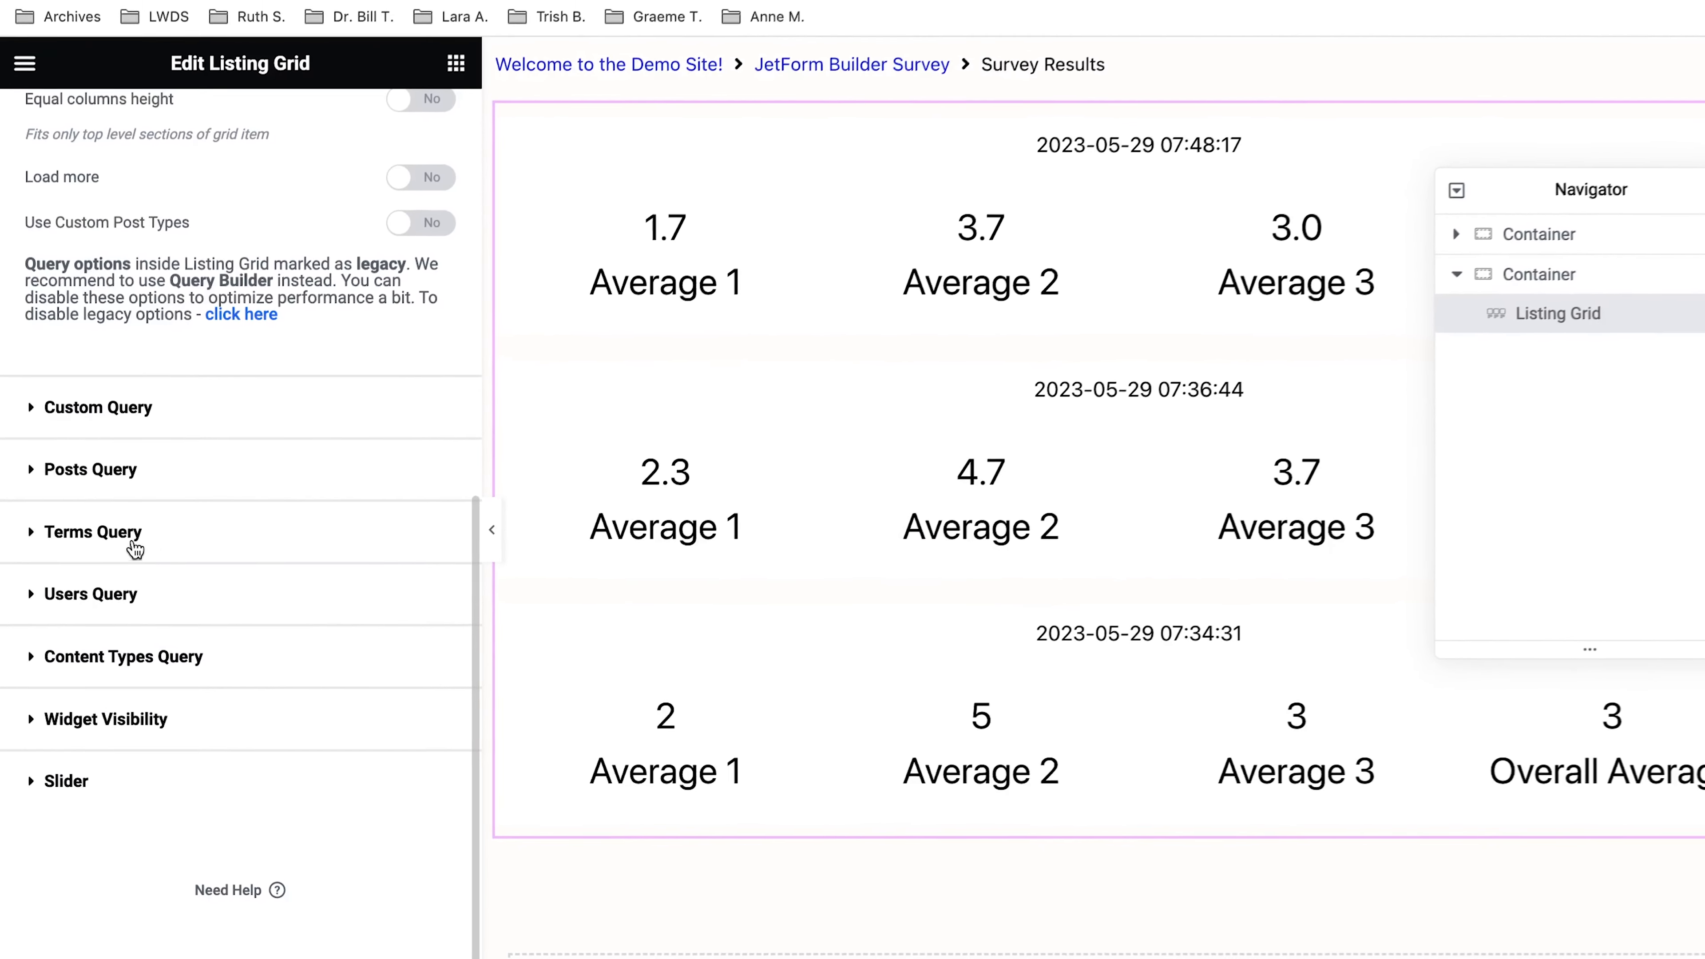
# Step: Enable Use Custom Query for the Listing Grid with the query "Survey Logs = Current User" and update the page
pyautogui.click(120, 470)
pyautogui.click(436, 308)
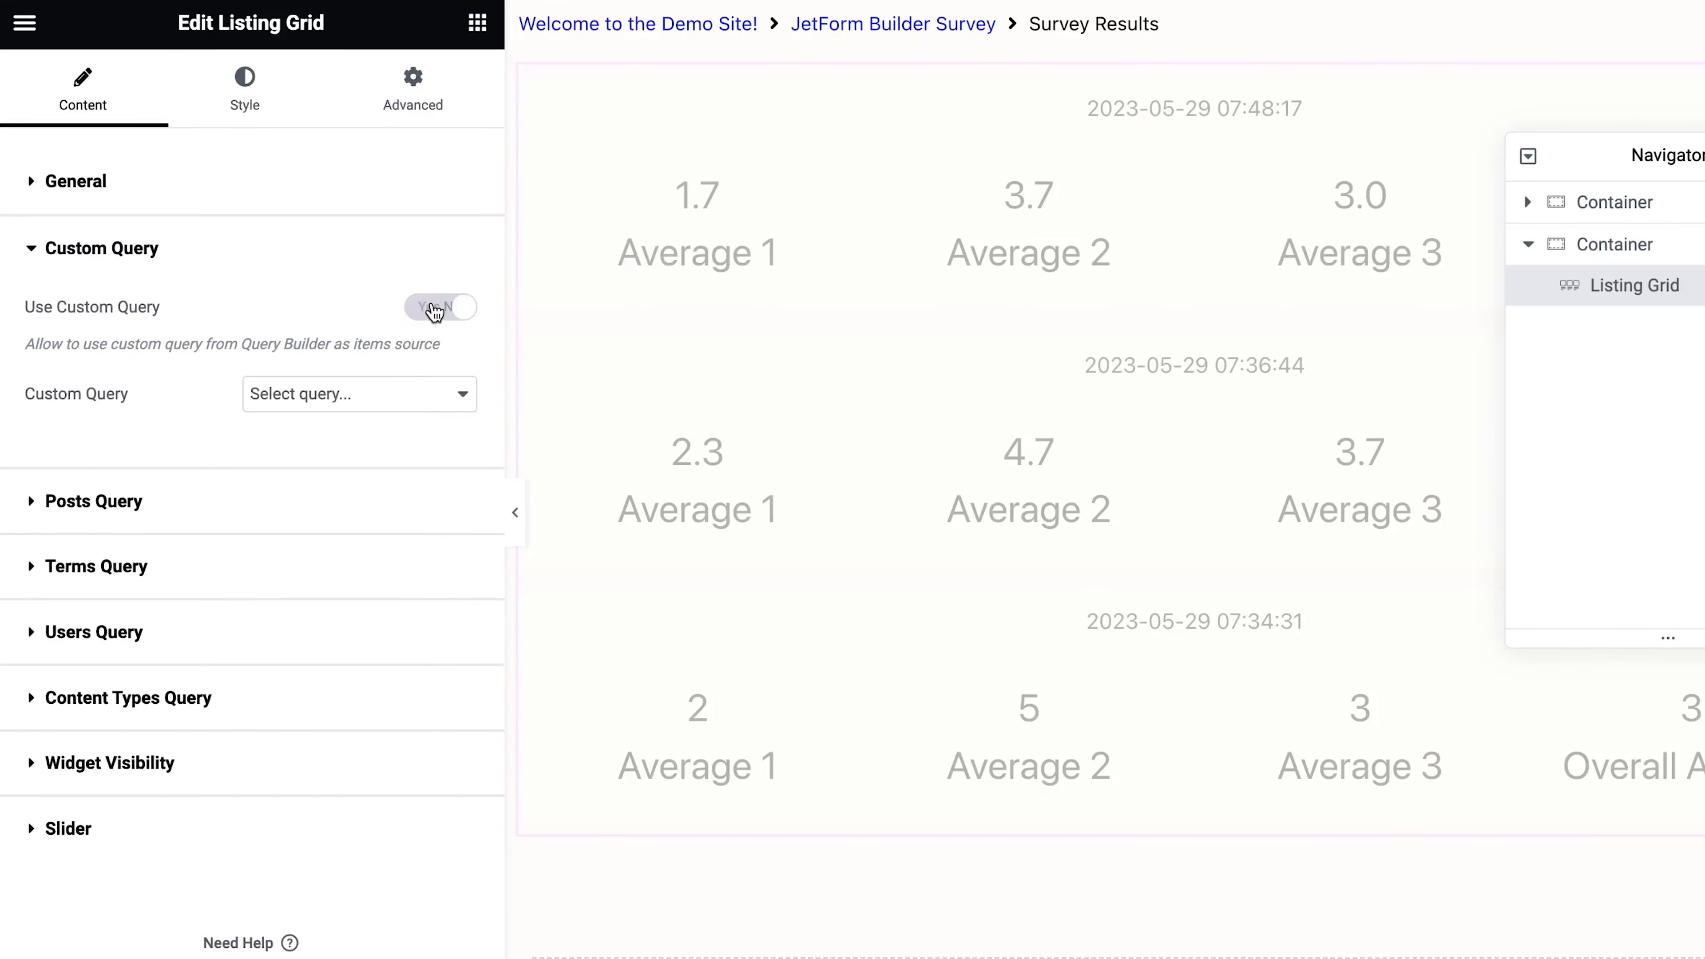
pyautogui.click(333, 394)
pyautogui.click(348, 368)
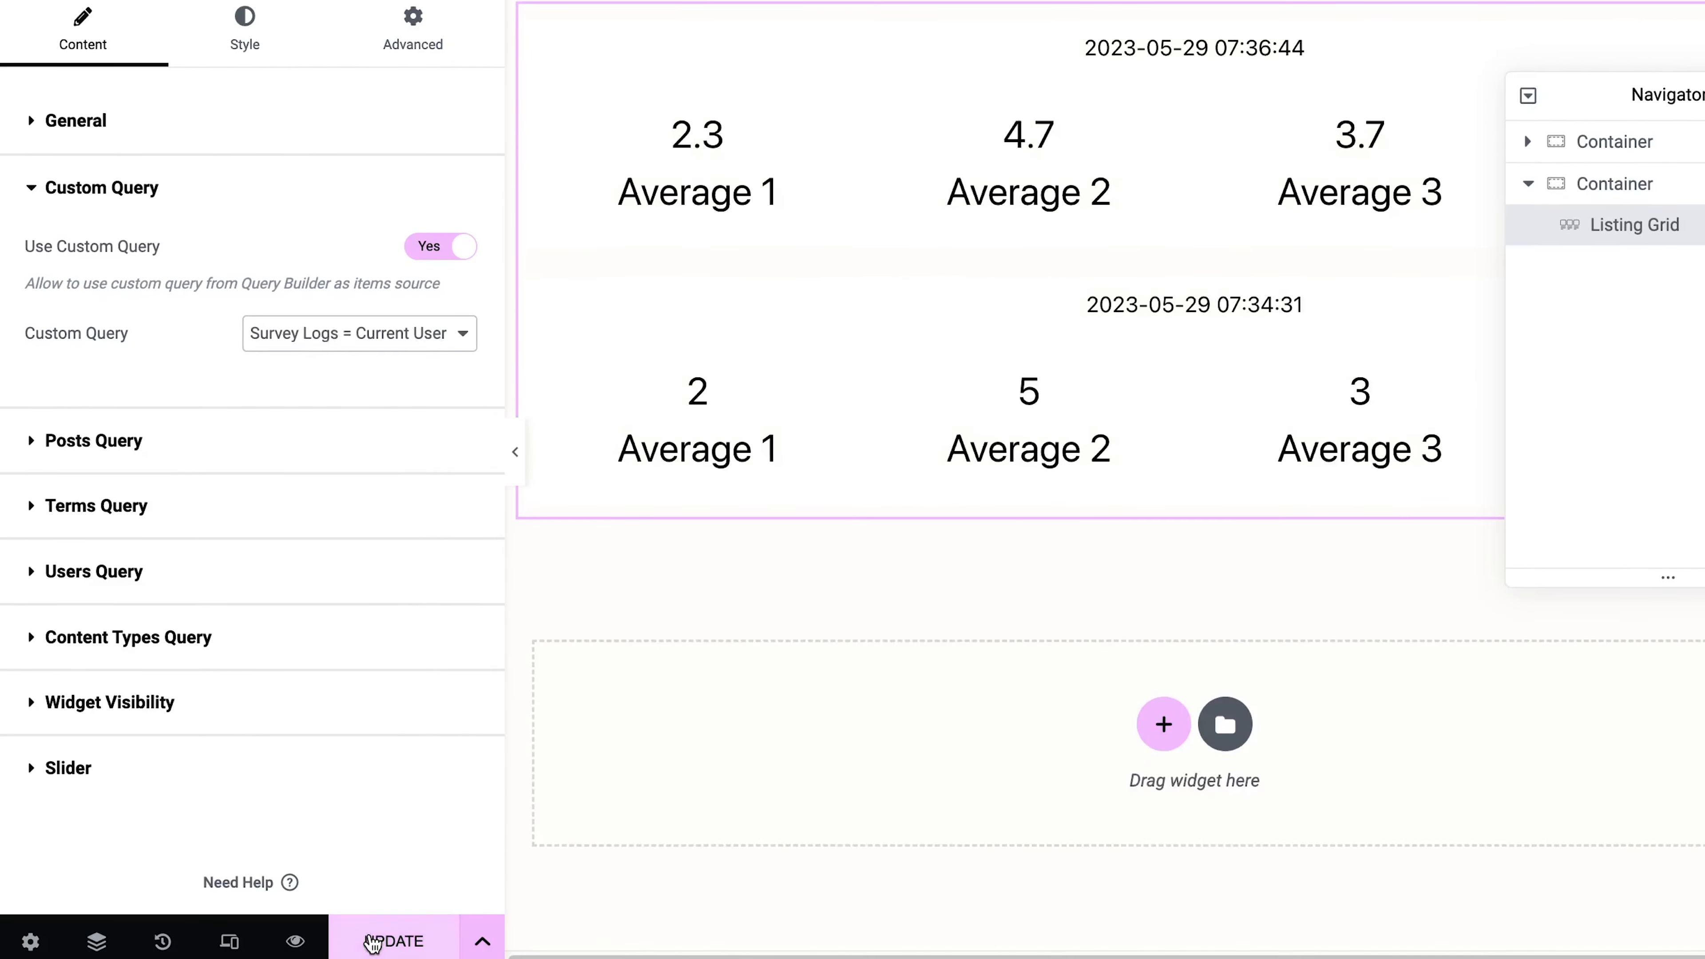
pyautogui.click(373, 941)
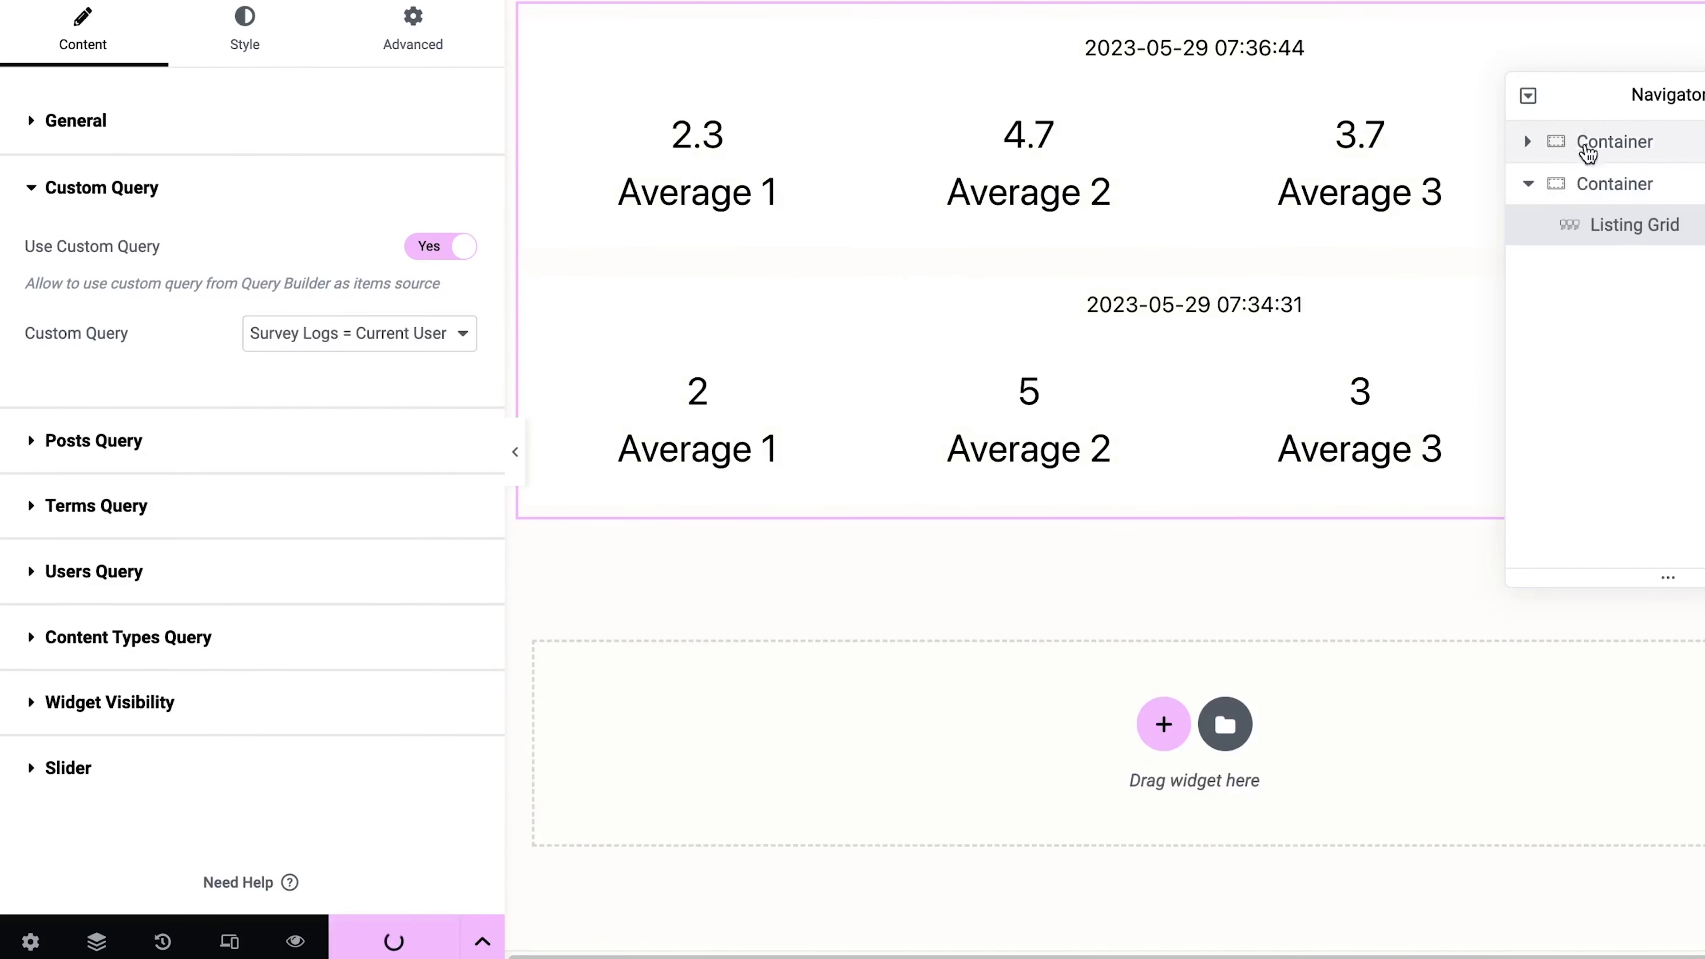
pyautogui.moveTo(1607, 99); pyautogui.dragTo(1586, 492)
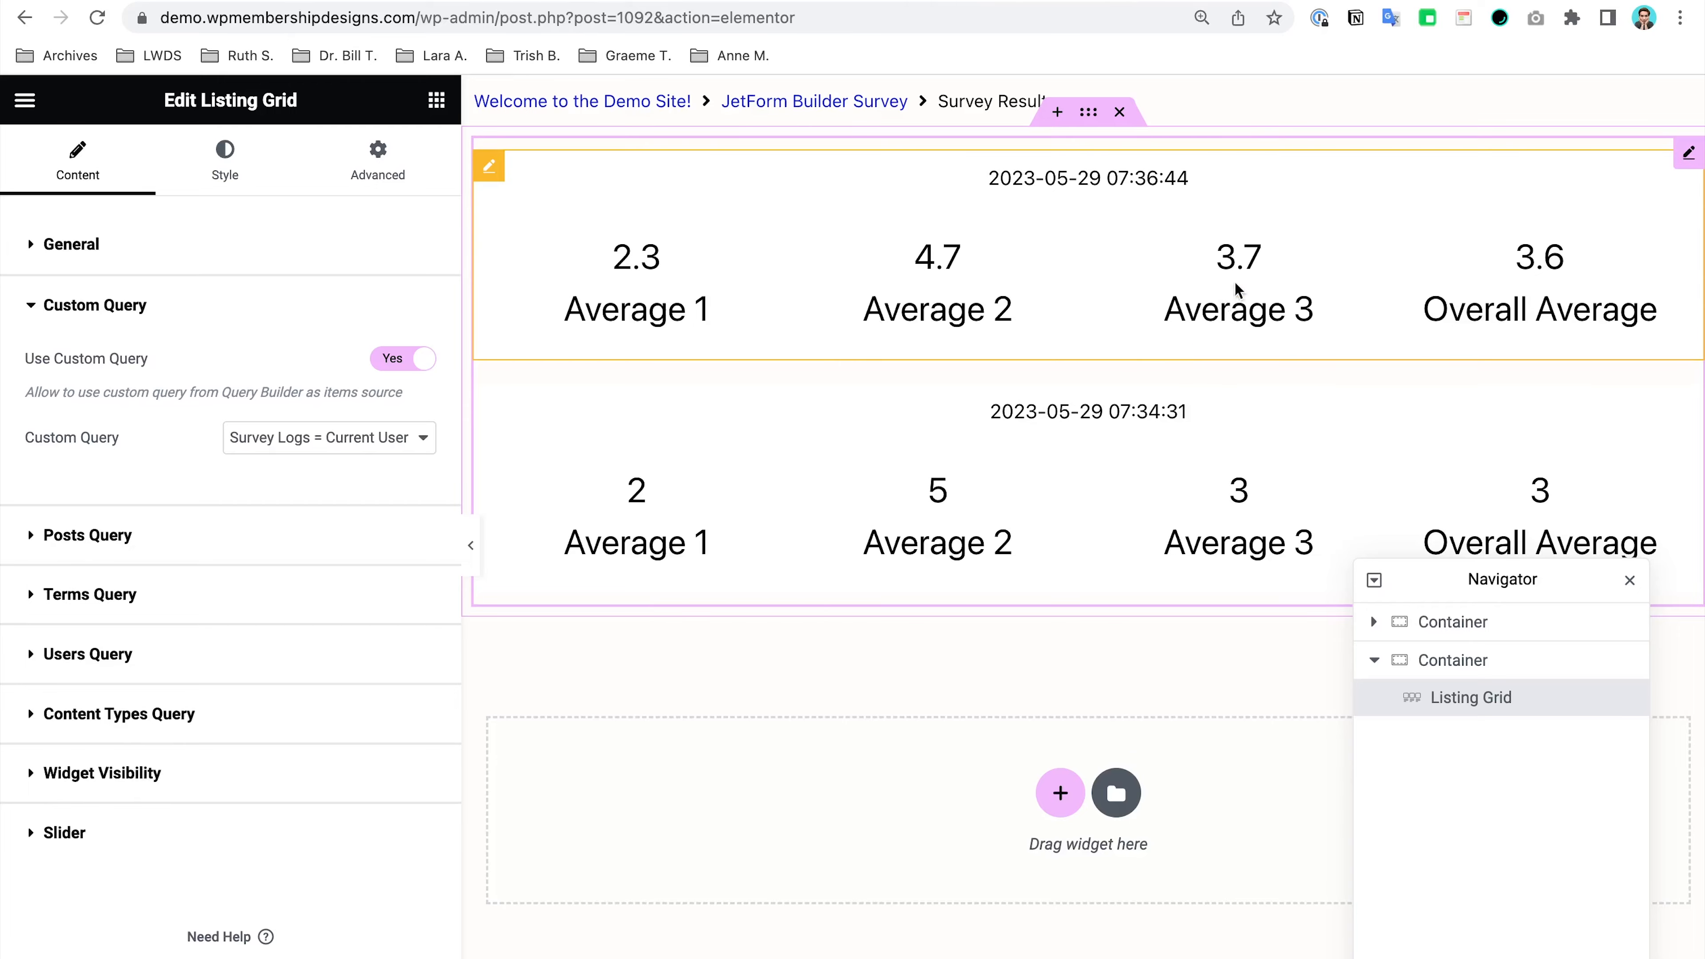
# Step: Switch to the incognito browser window and reload the Survey Results page to check it as another member
pyautogui.hotkey('ctrl', 'Right')
pyautogui.click(97, 17)
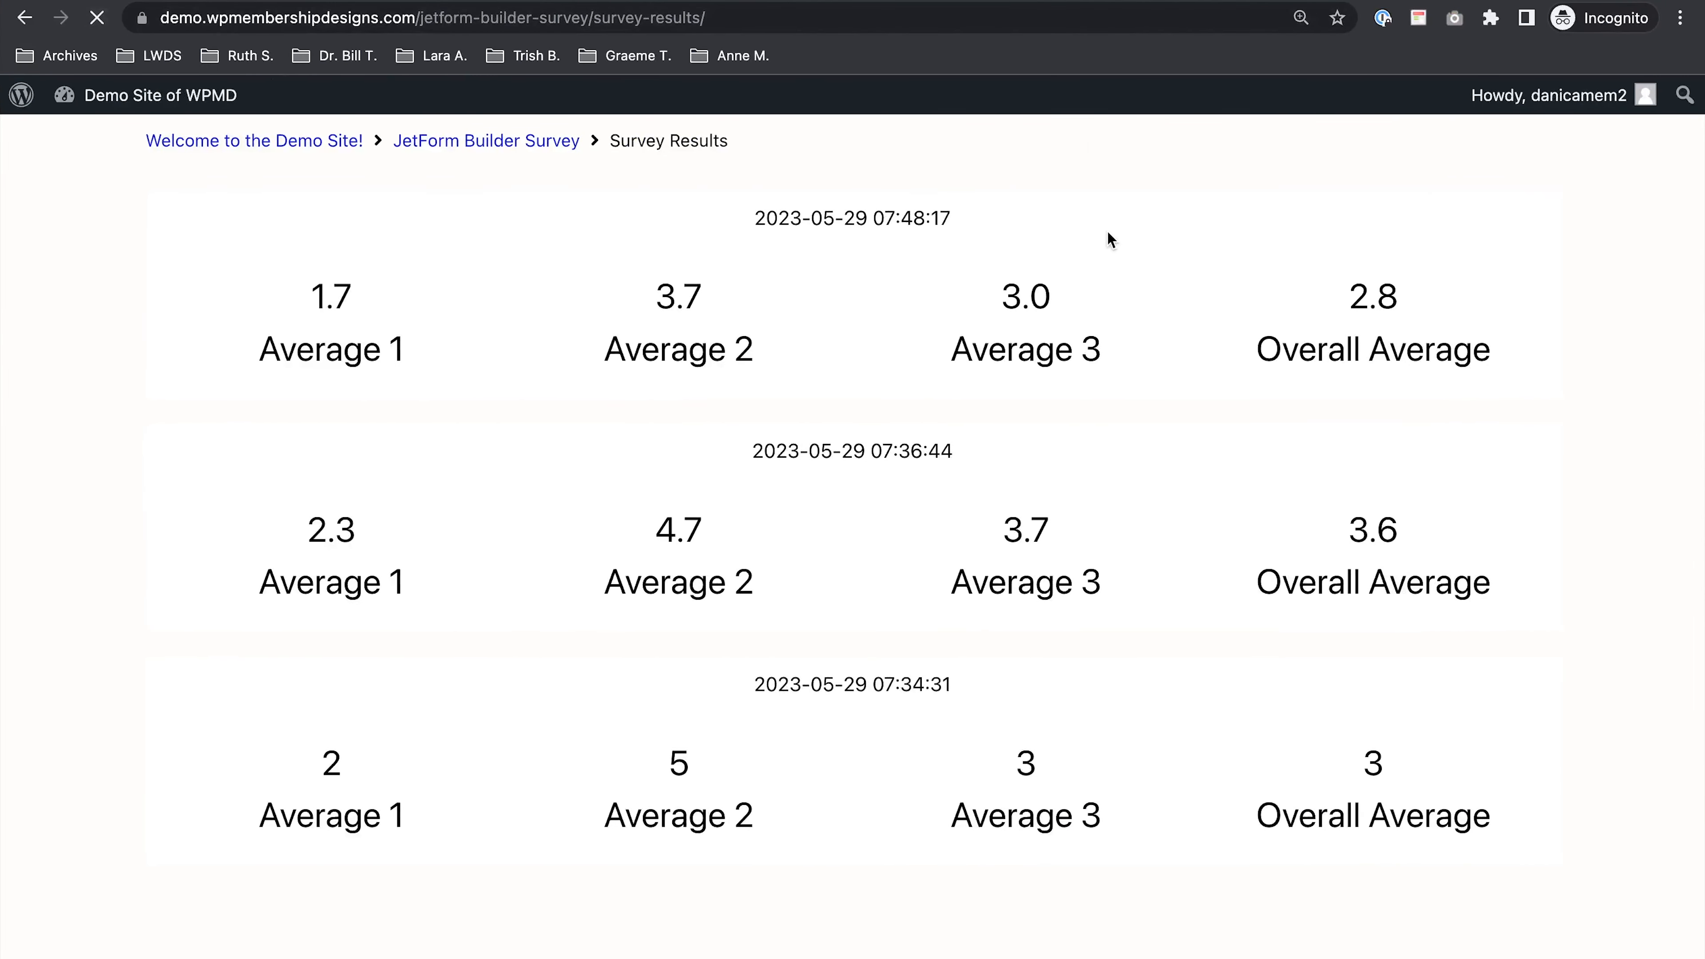